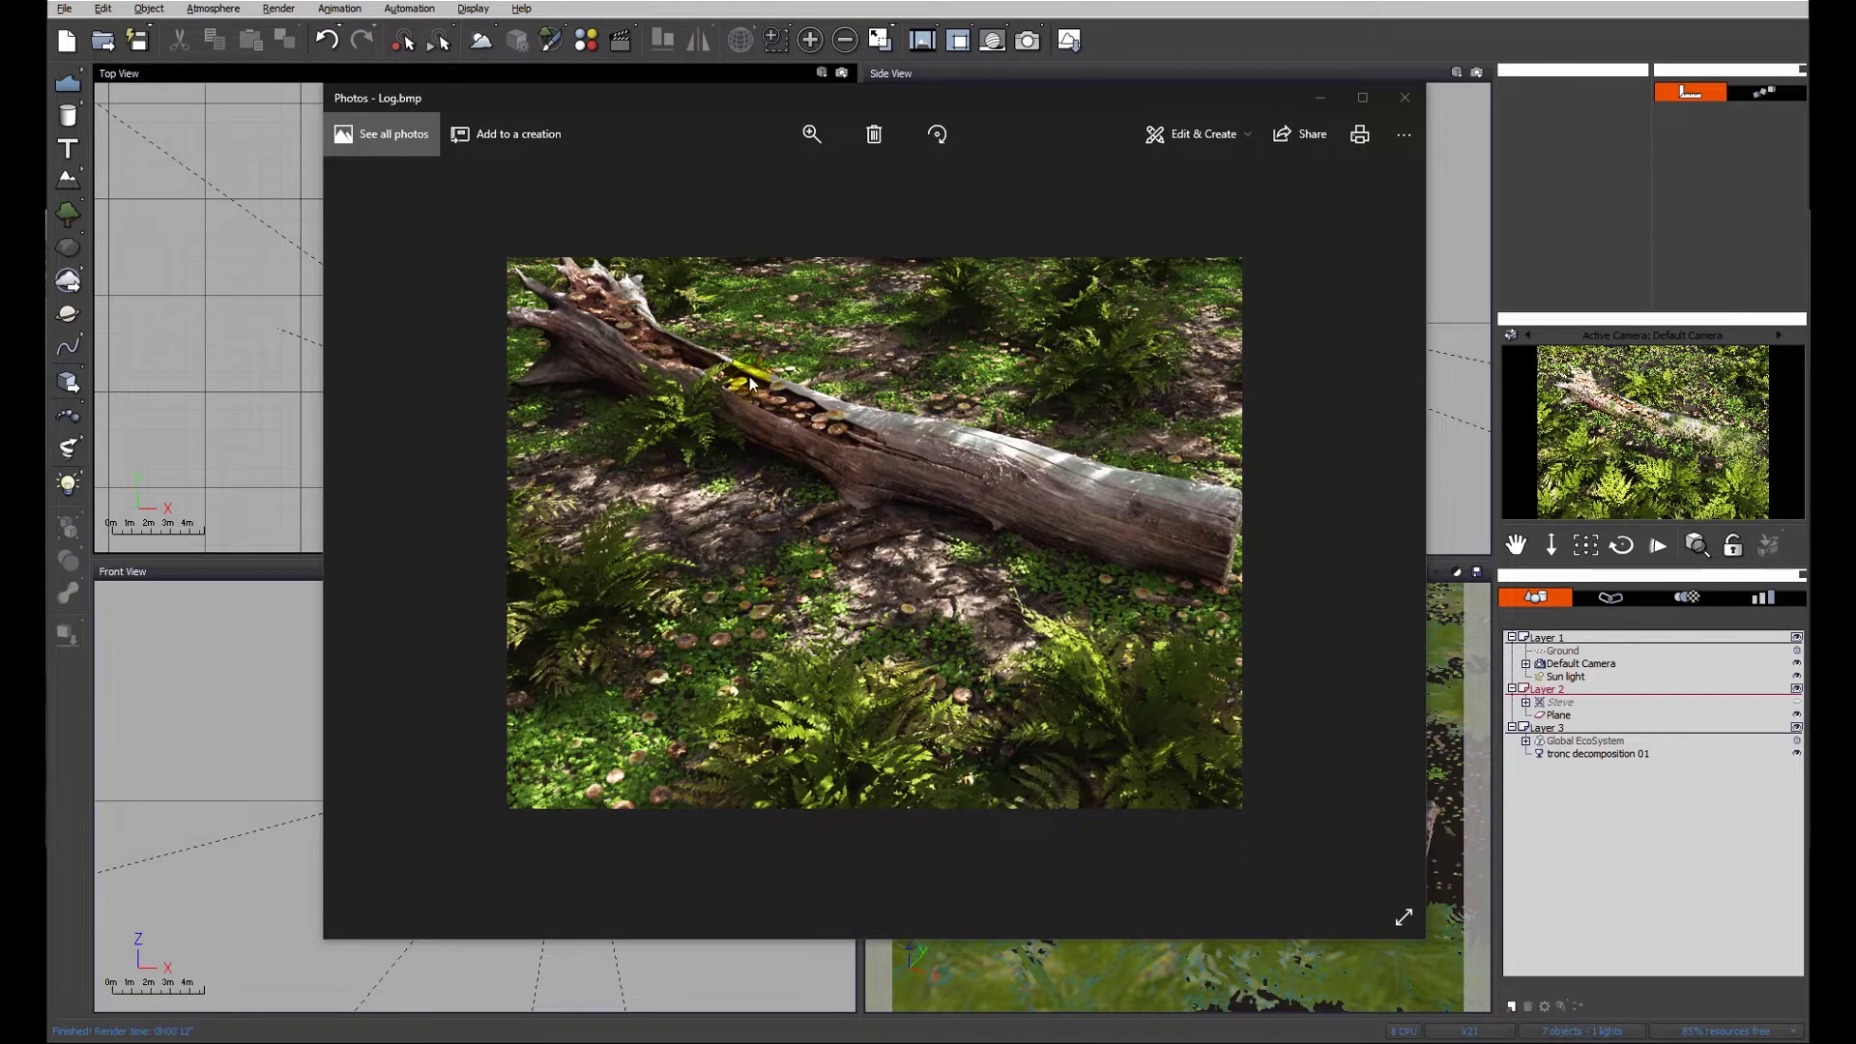
Look over the earlier Log.bmp forest render in Photos, then close the viewer.
left_click(1338, 818)
left_click(1405, 100)
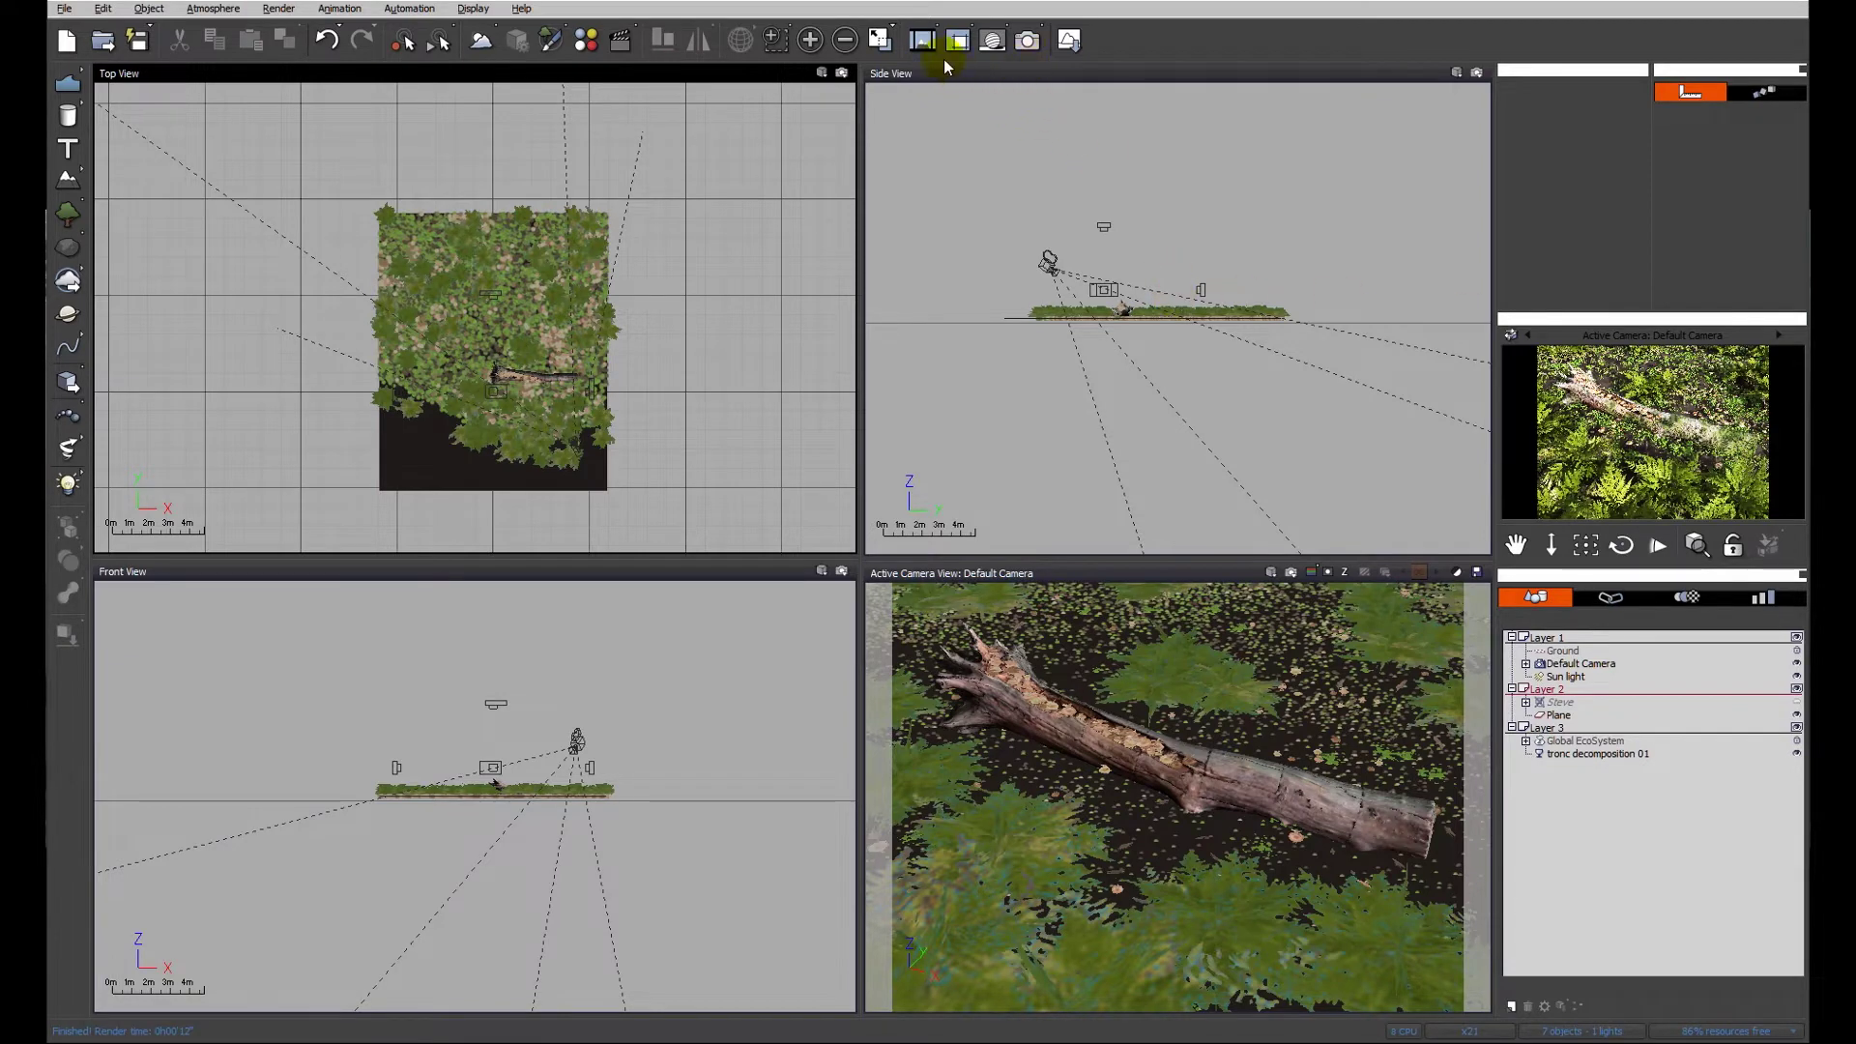
Render the camera view of the fallen log among ferns, dismiss it, and select Plane.
left_click(1025, 43)
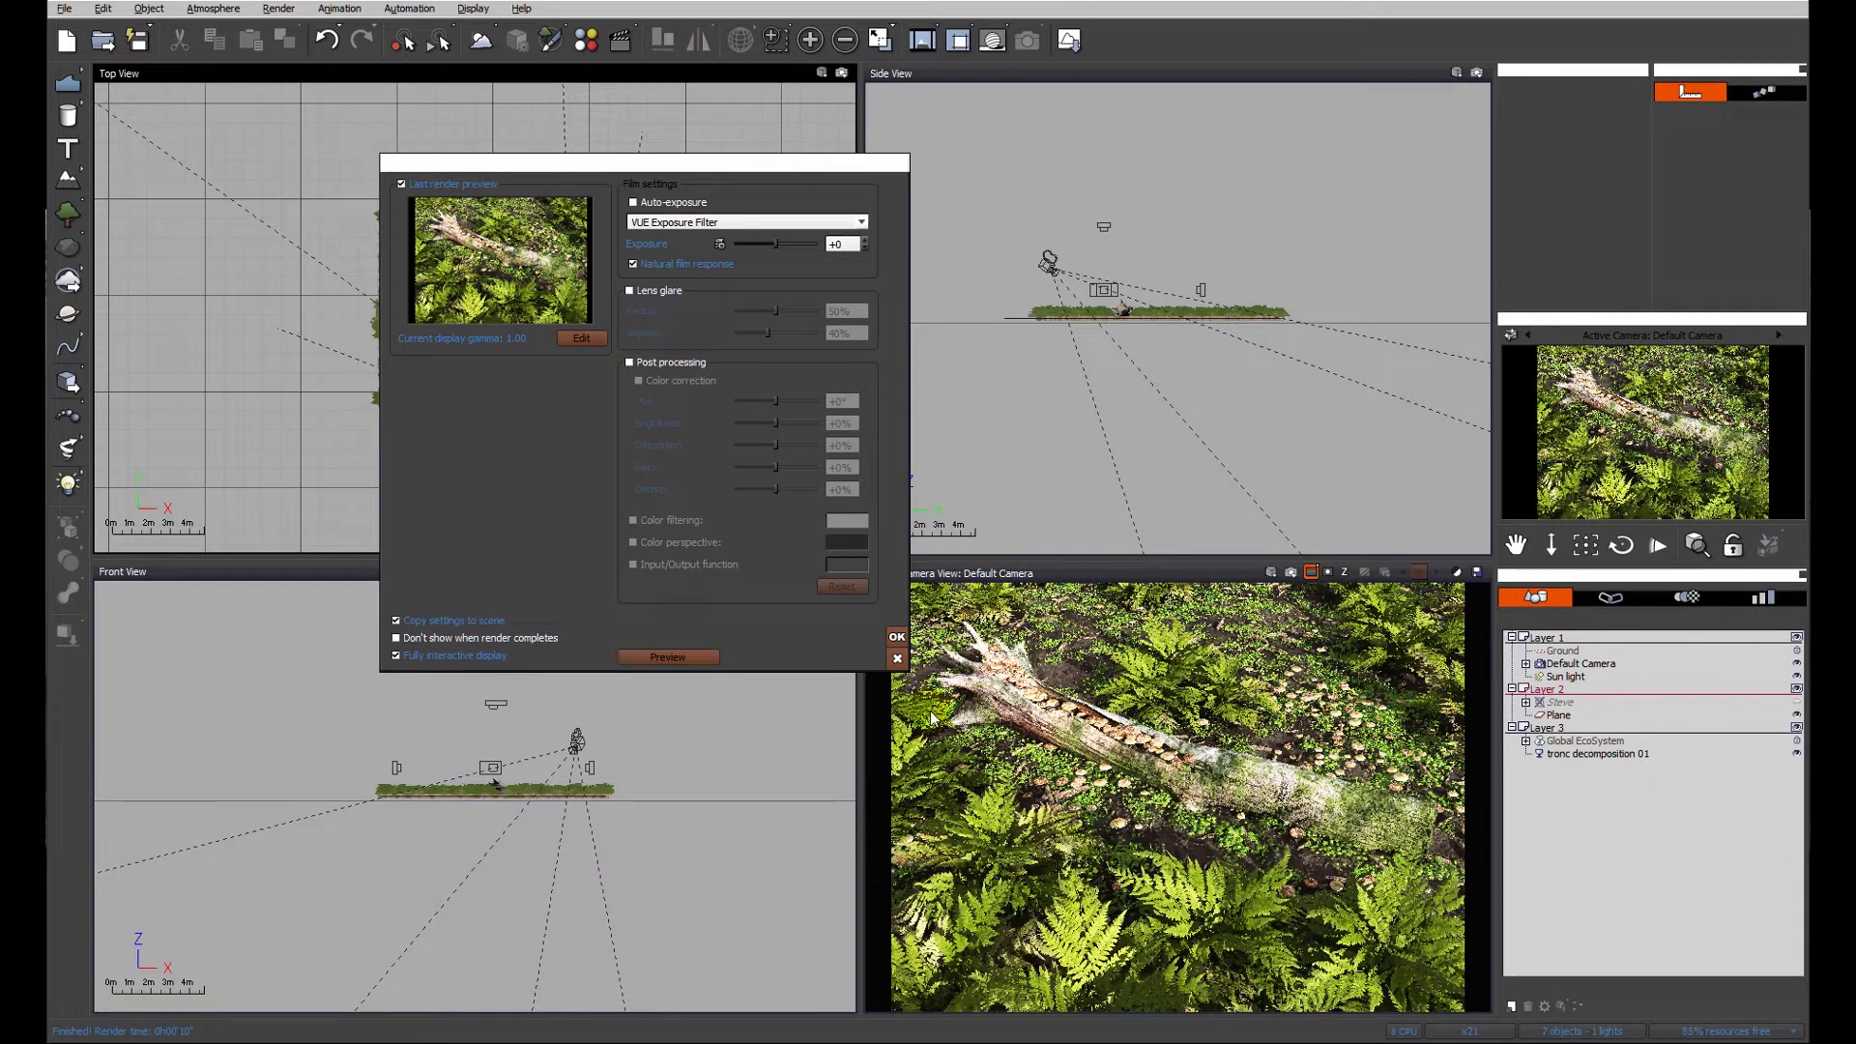
left_click(897, 662)
left_click(1558, 715)
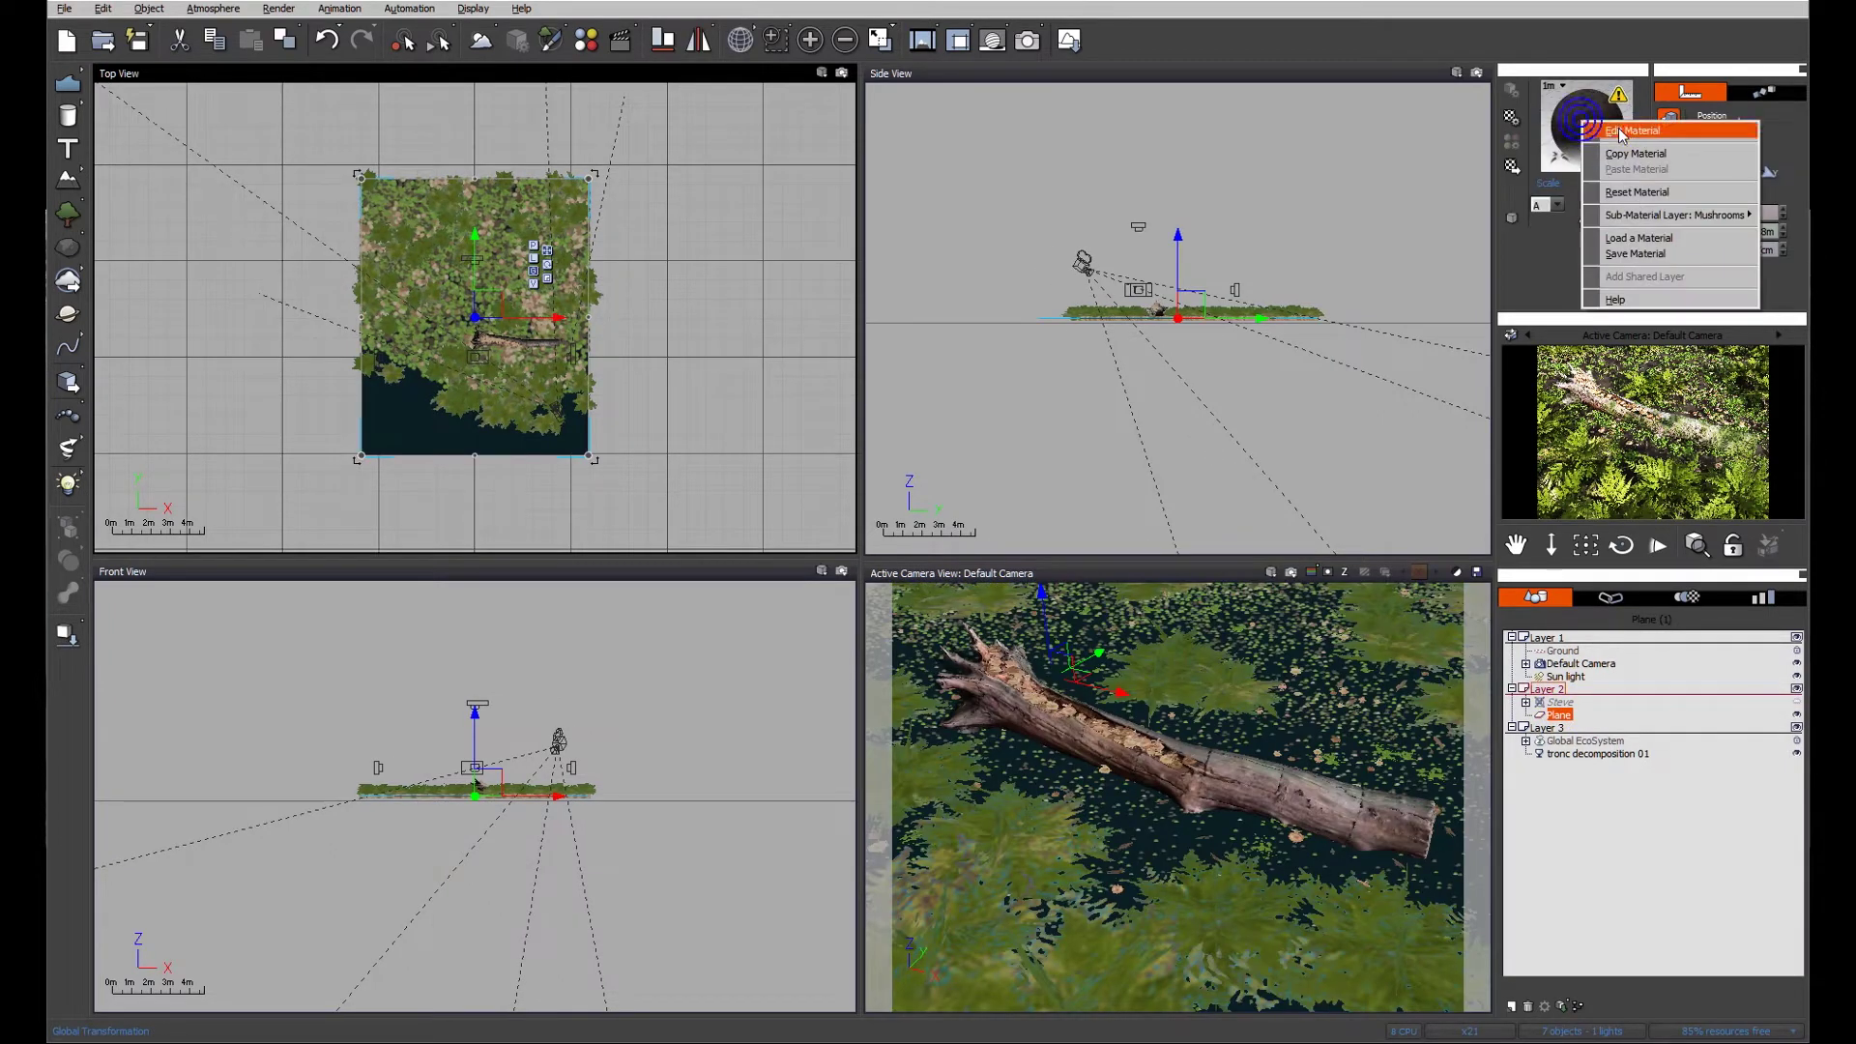
Open the Plane's groundcover material and inspect the Mushrooms, Sticks and Ferns layer distributions.
double_click(1272, 317)
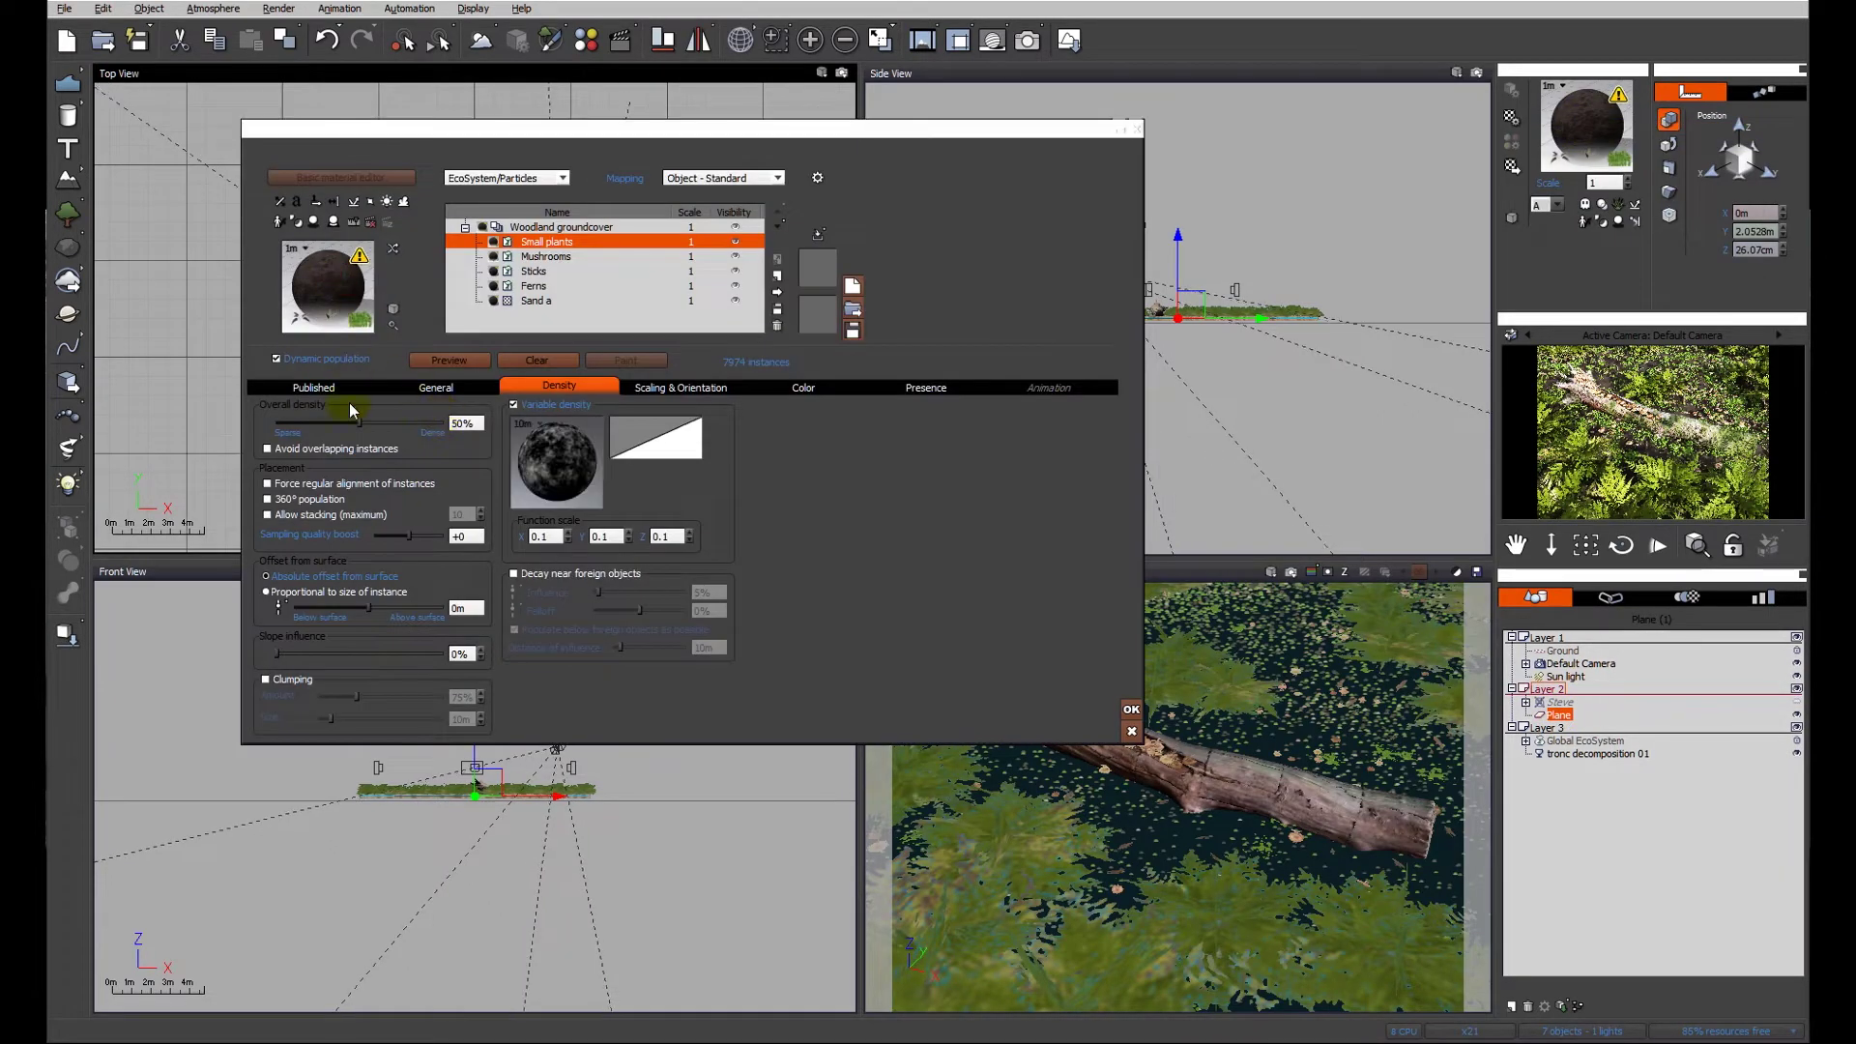
left_click(314, 387)
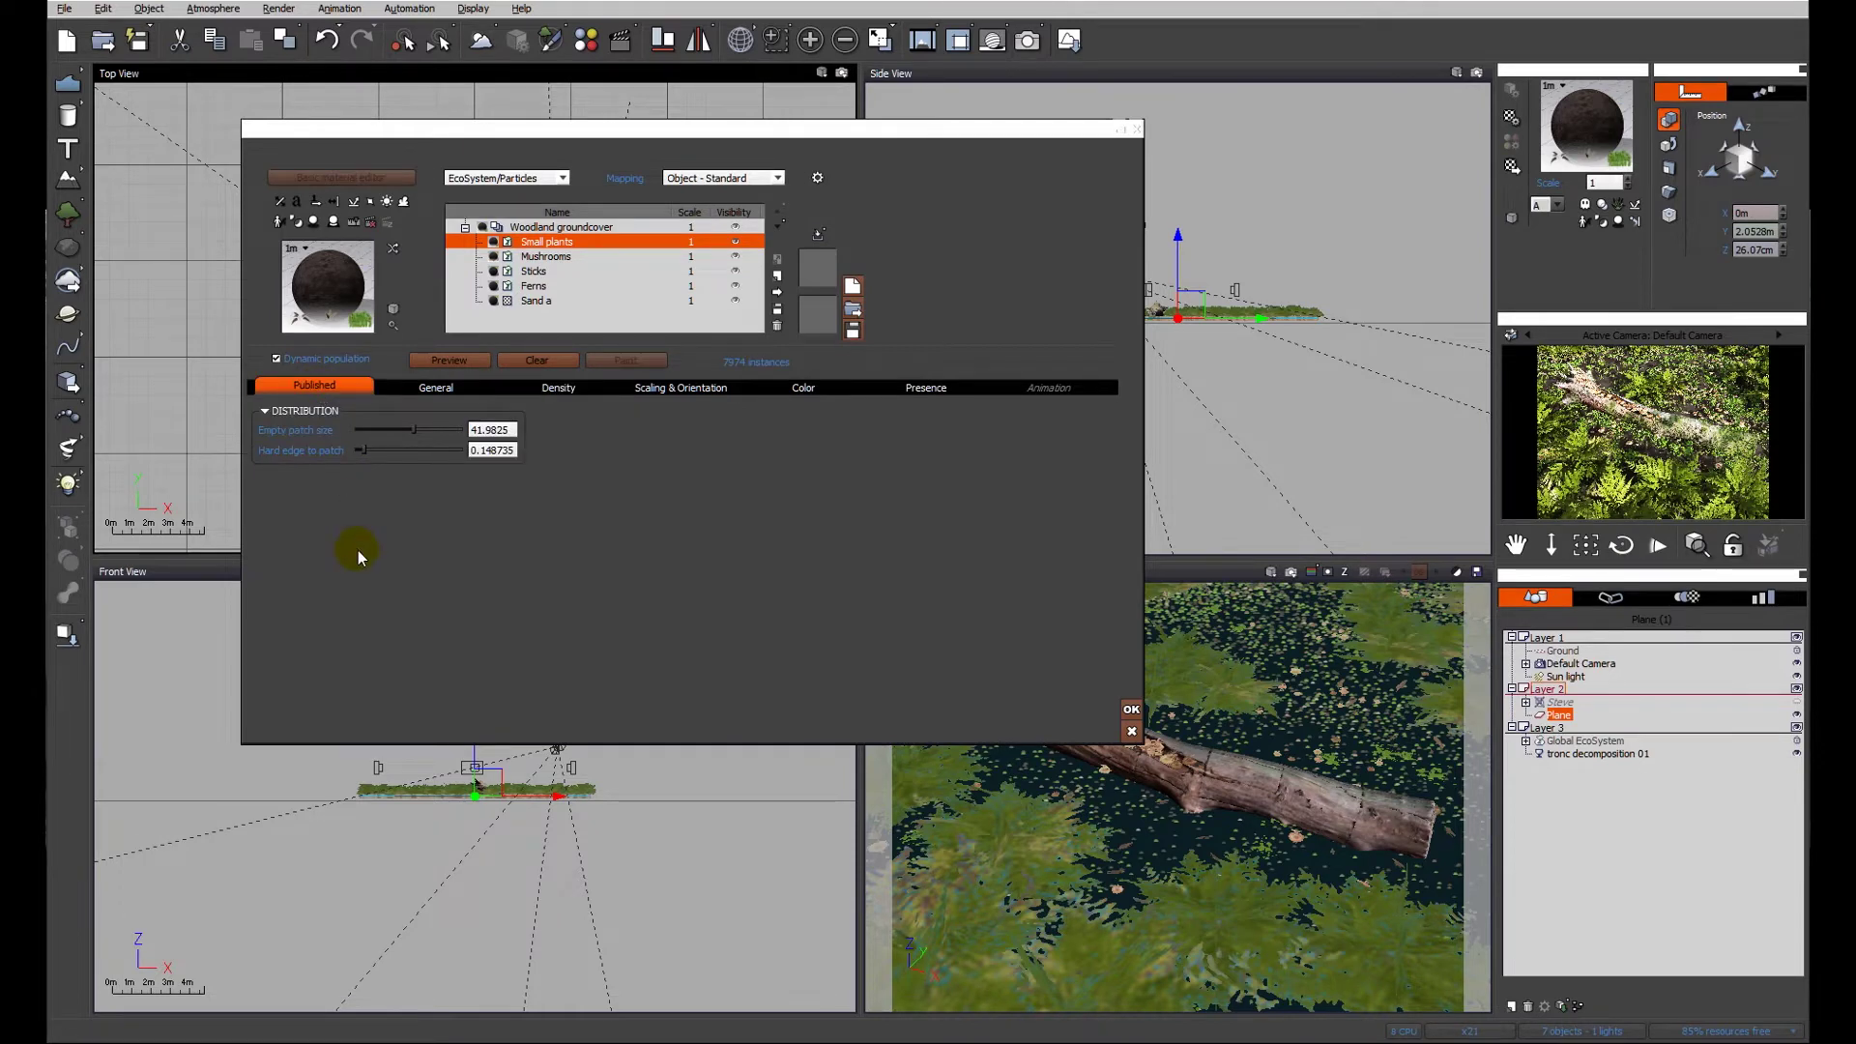
left_click(542, 257)
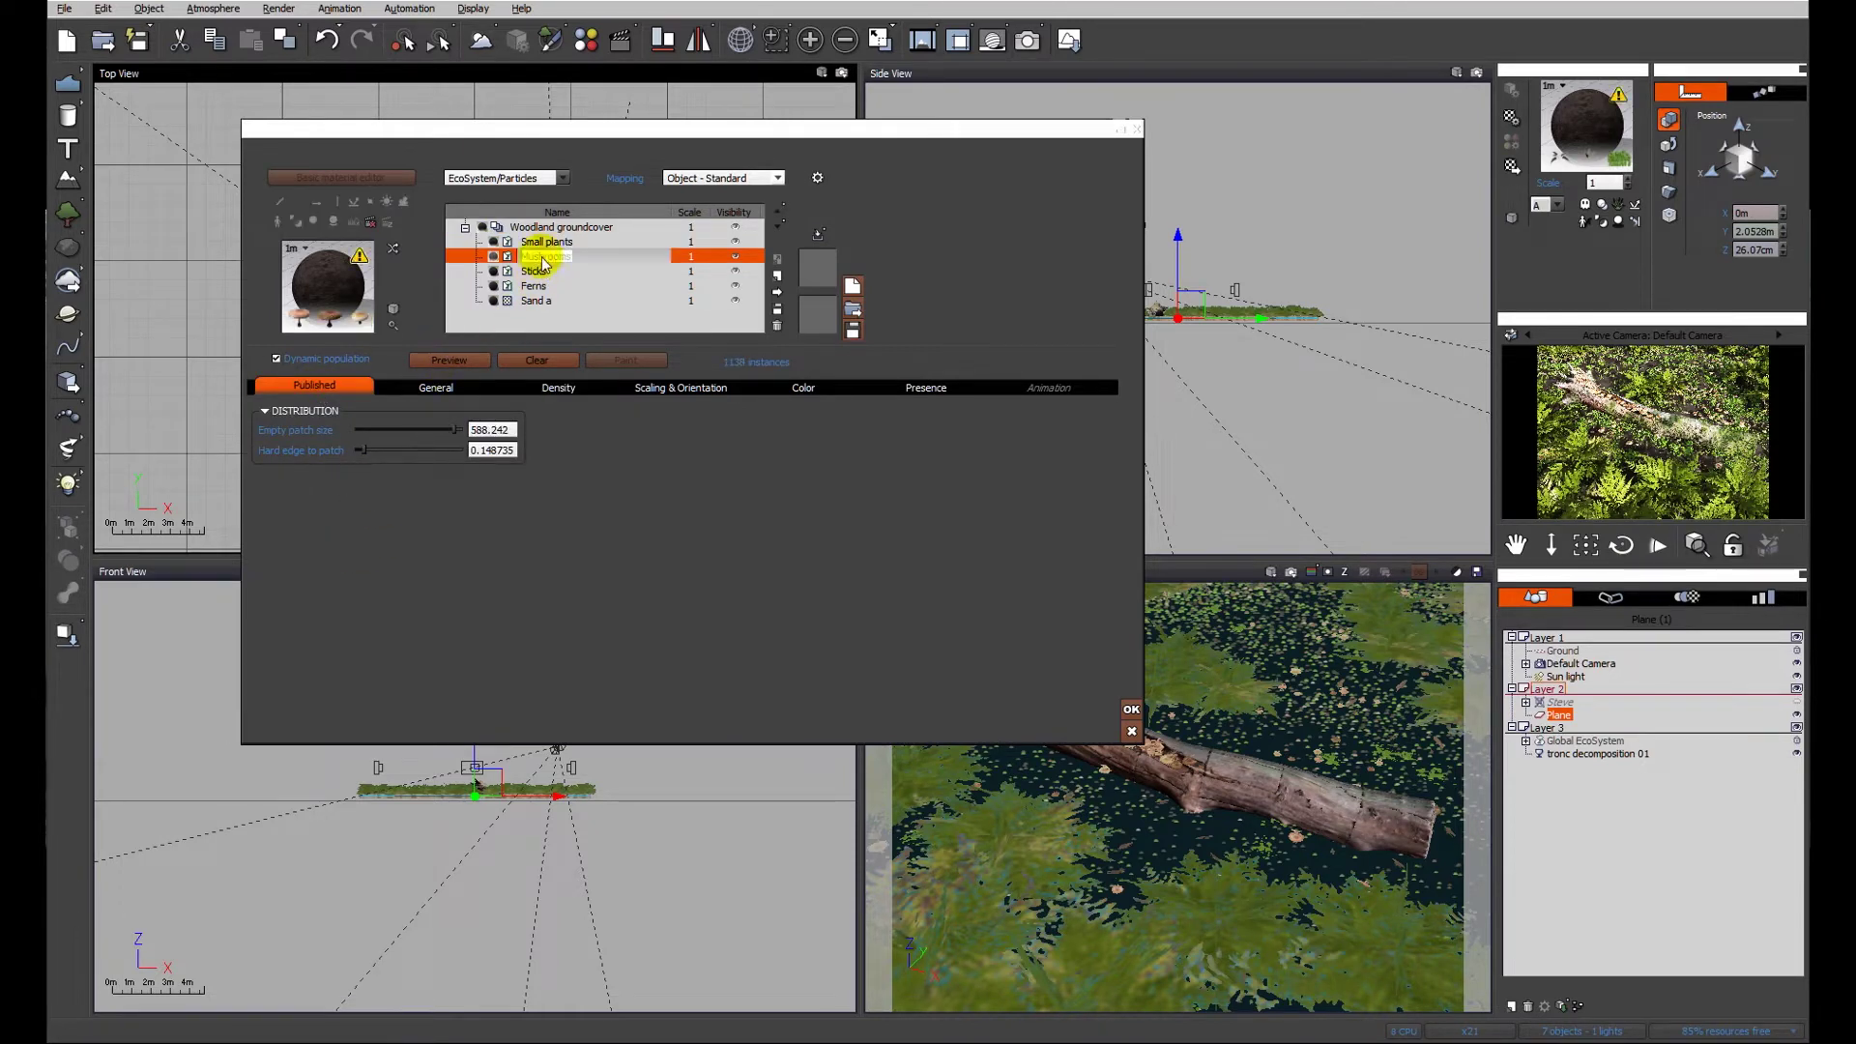
left_click(535, 272)
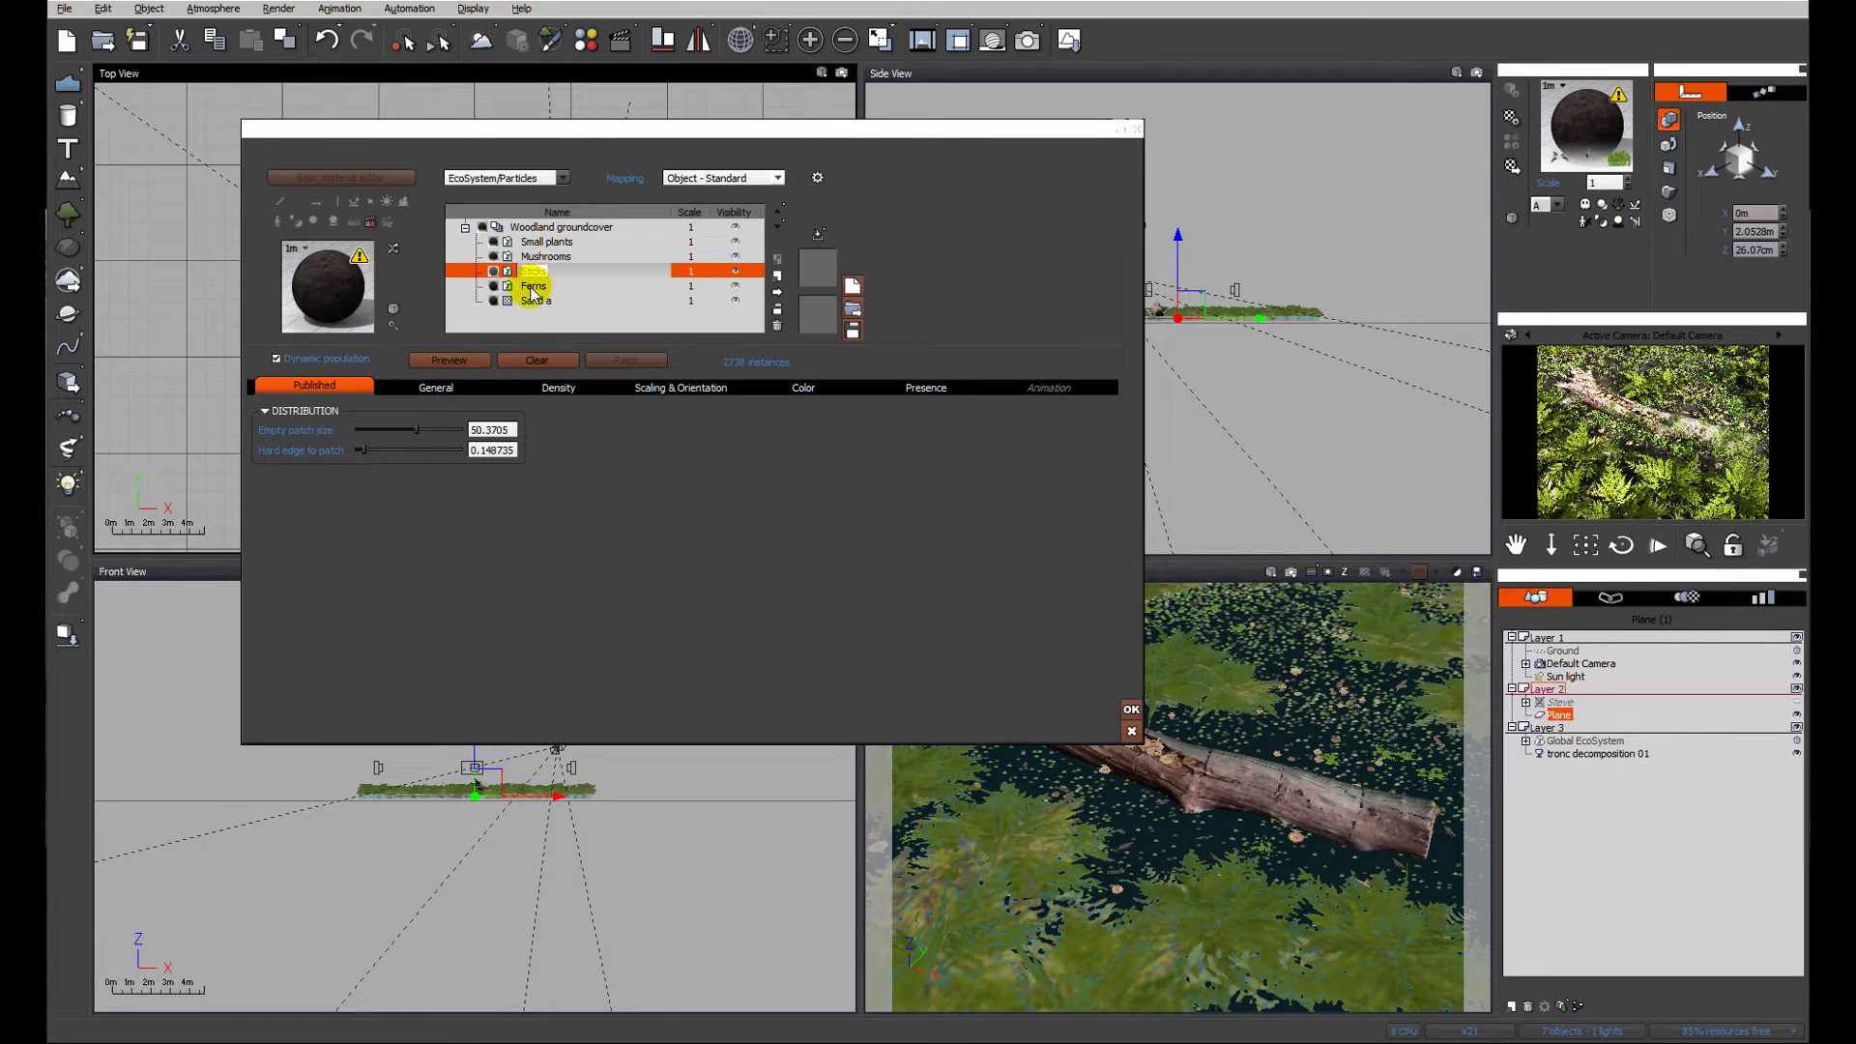
left_click(533, 287)
left_click(556, 388)
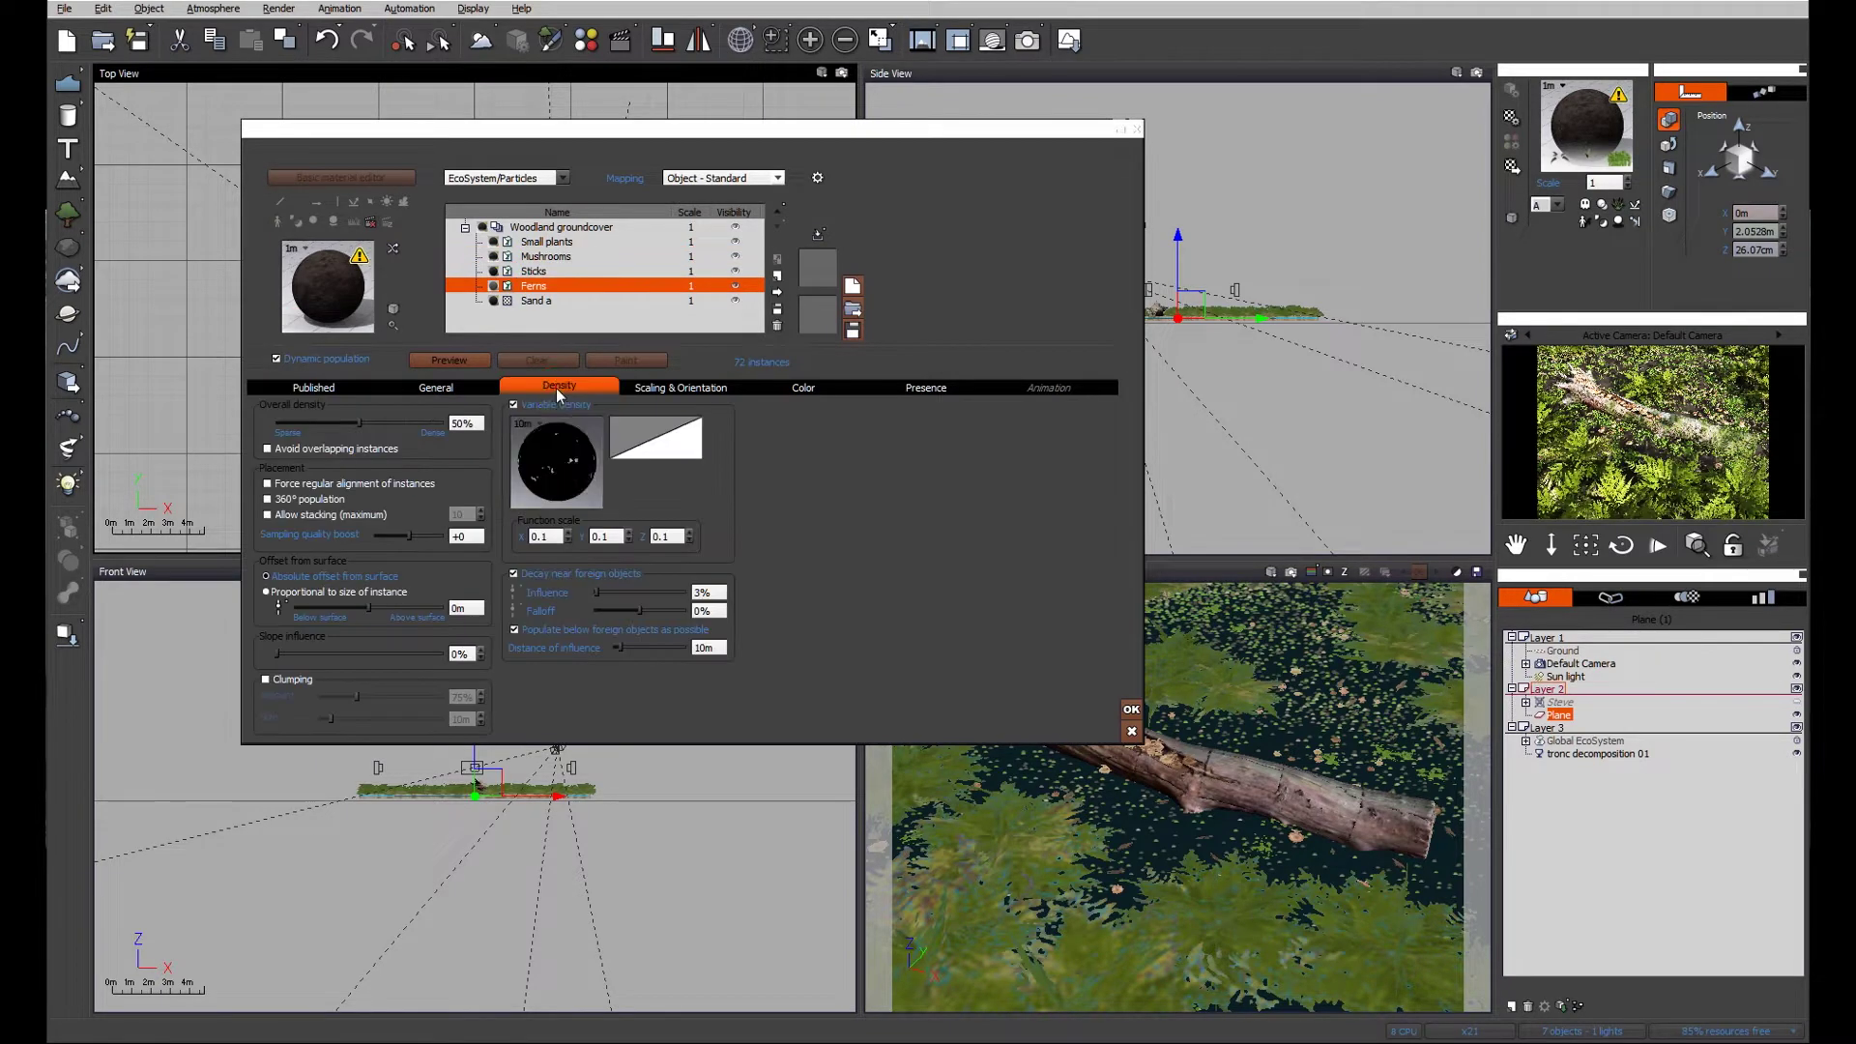
right_click(558, 466)
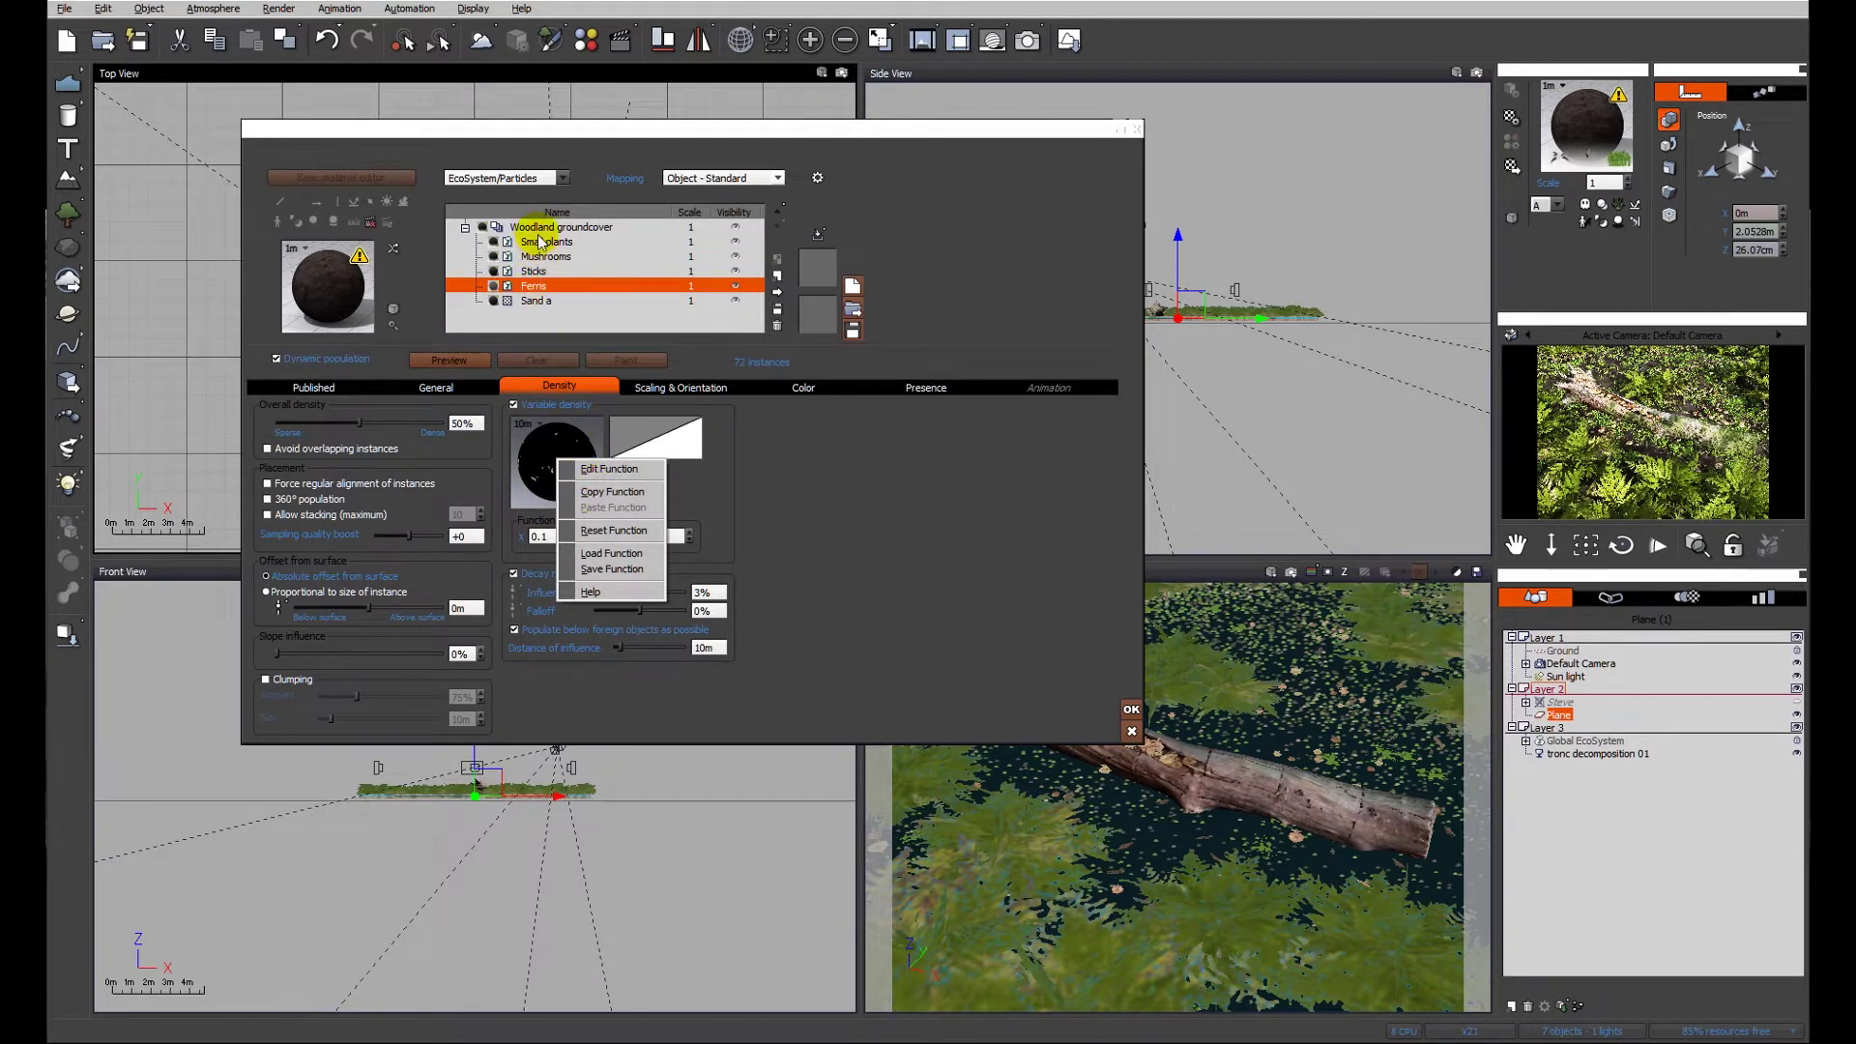
left_click(311, 389)
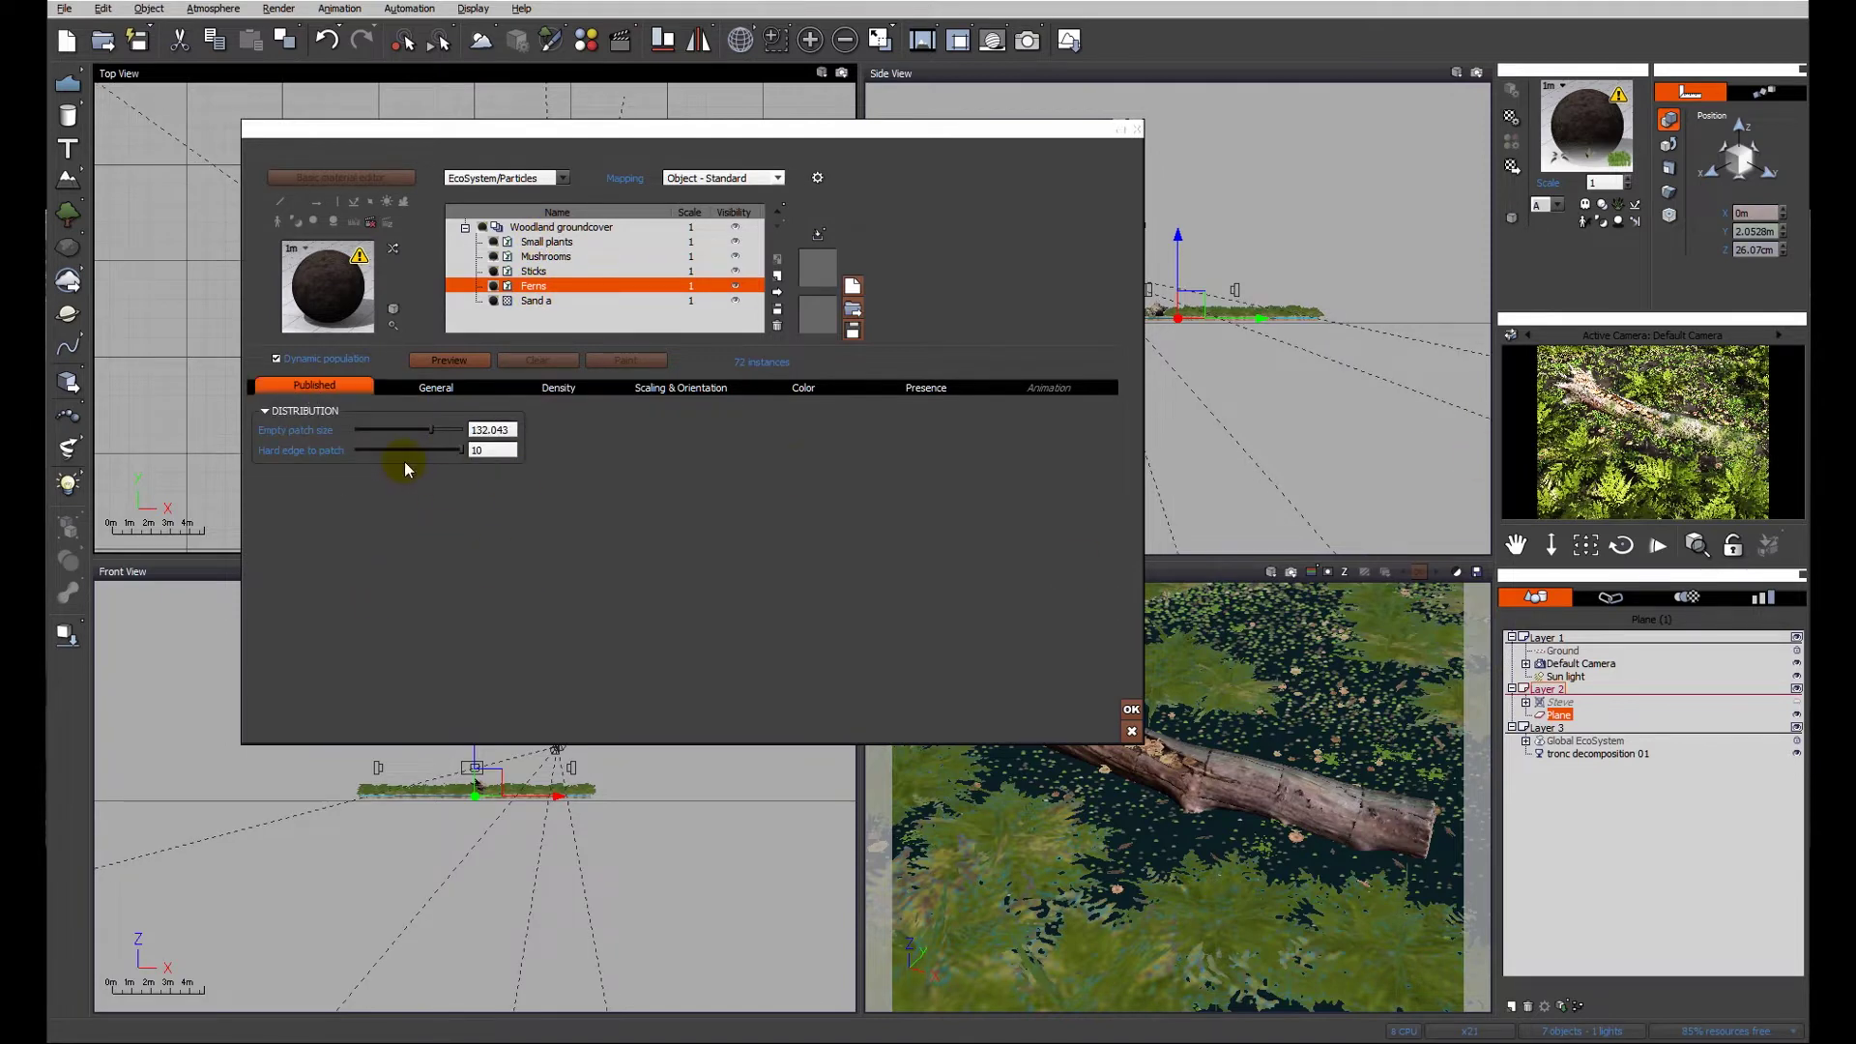
Raise the Ferns empty patch size to 178.151, regenerate, and render the sparser ferns.
left_click_drag(429, 430, 434, 430)
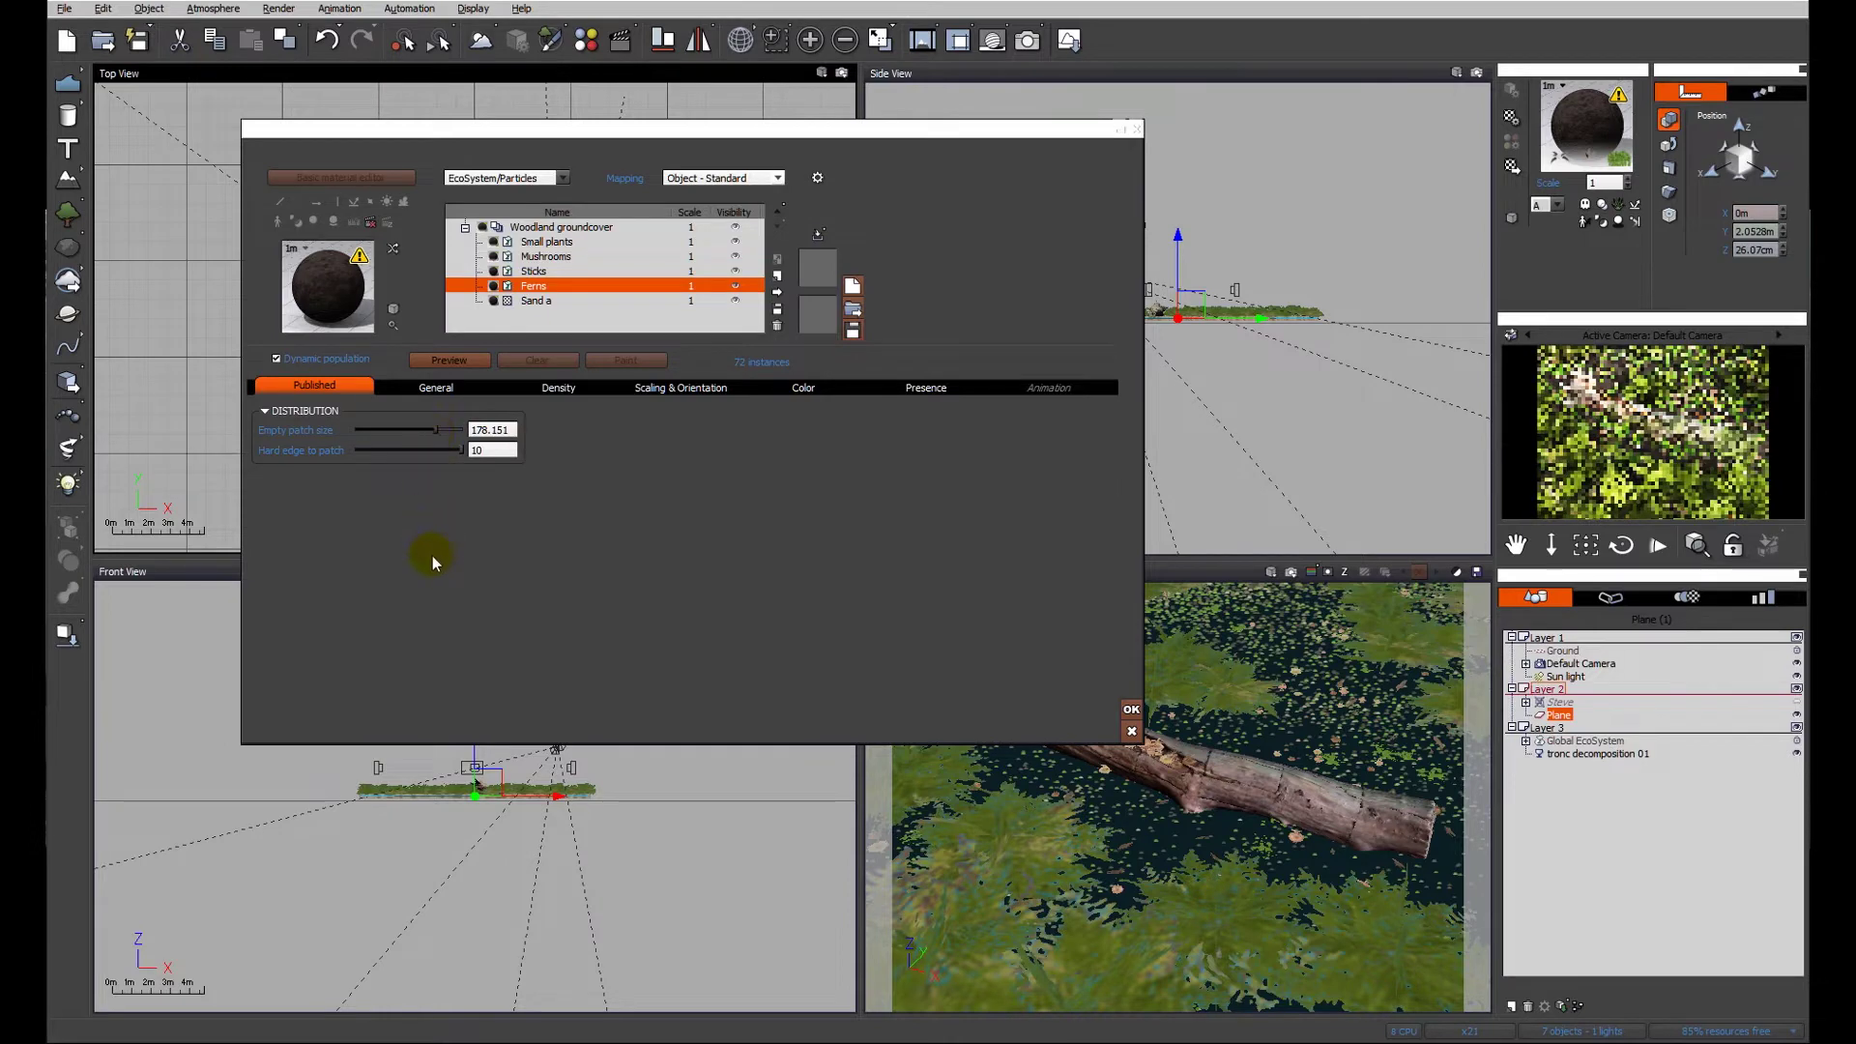
left_click(450, 361)
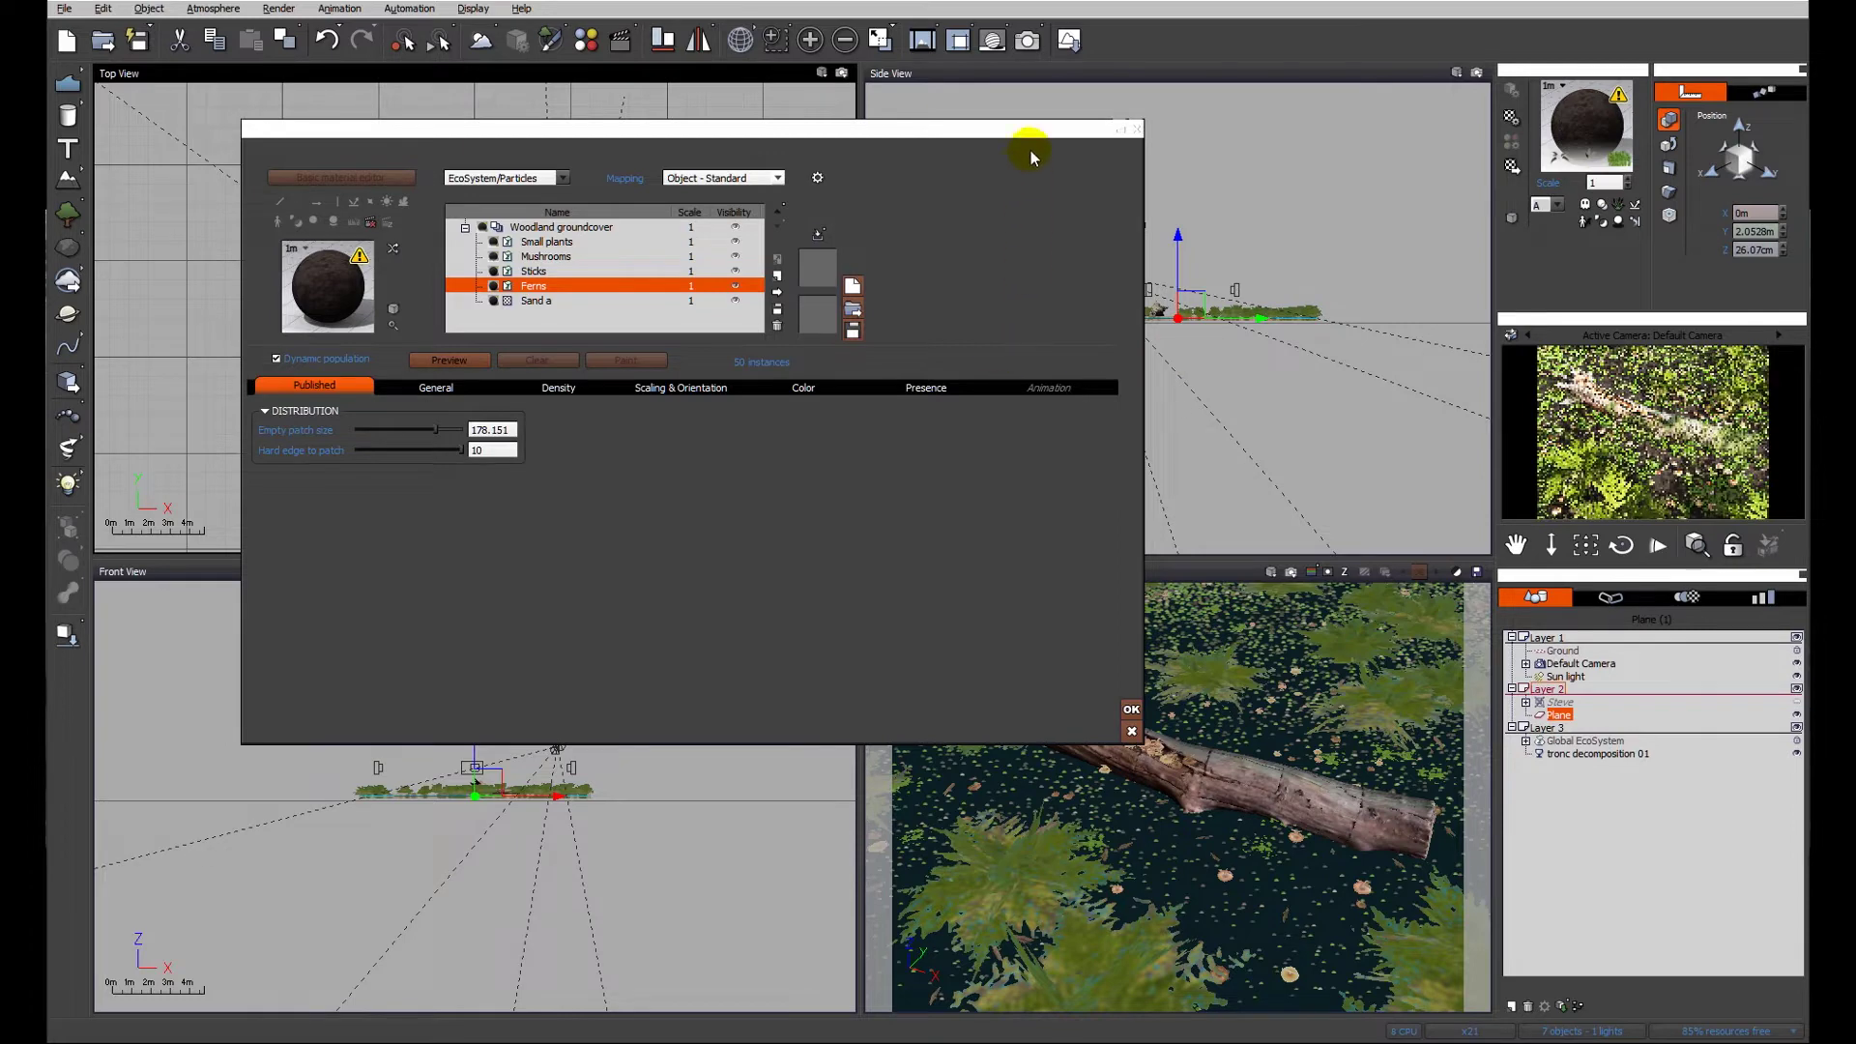
left_click(1027, 44)
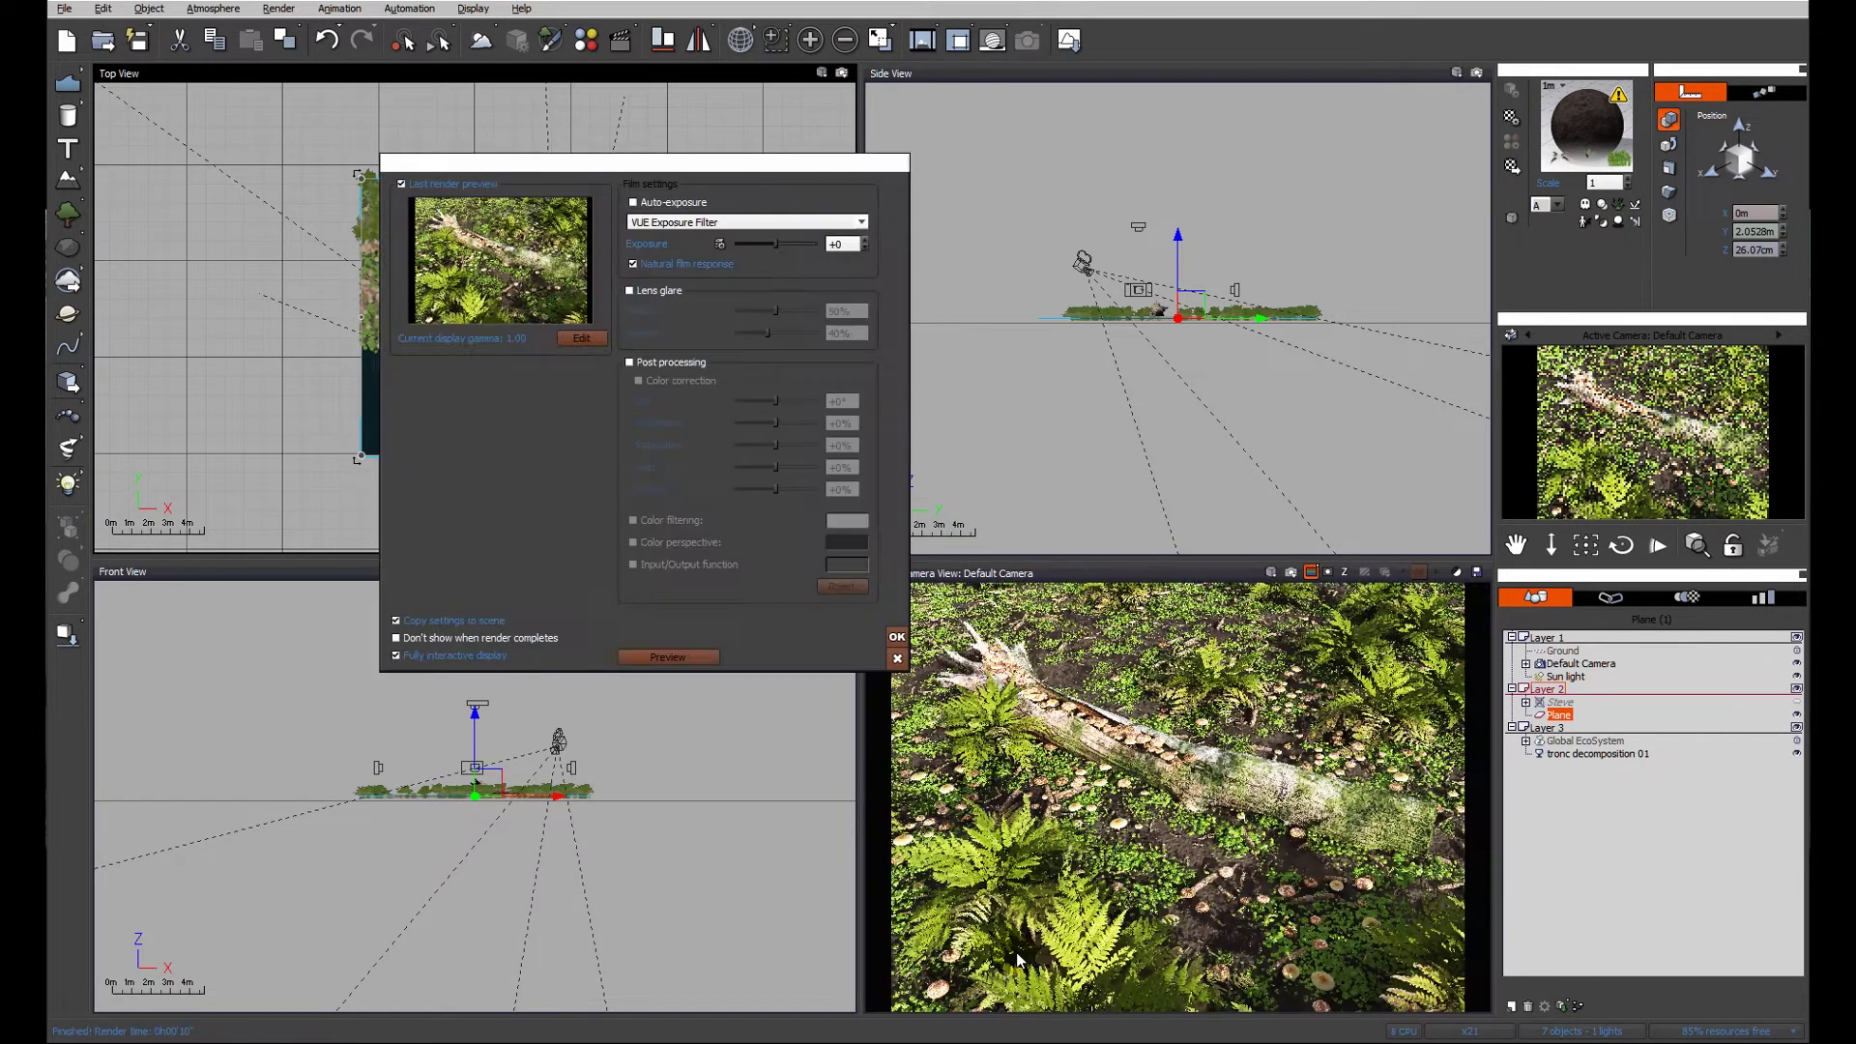
left_click(898, 663)
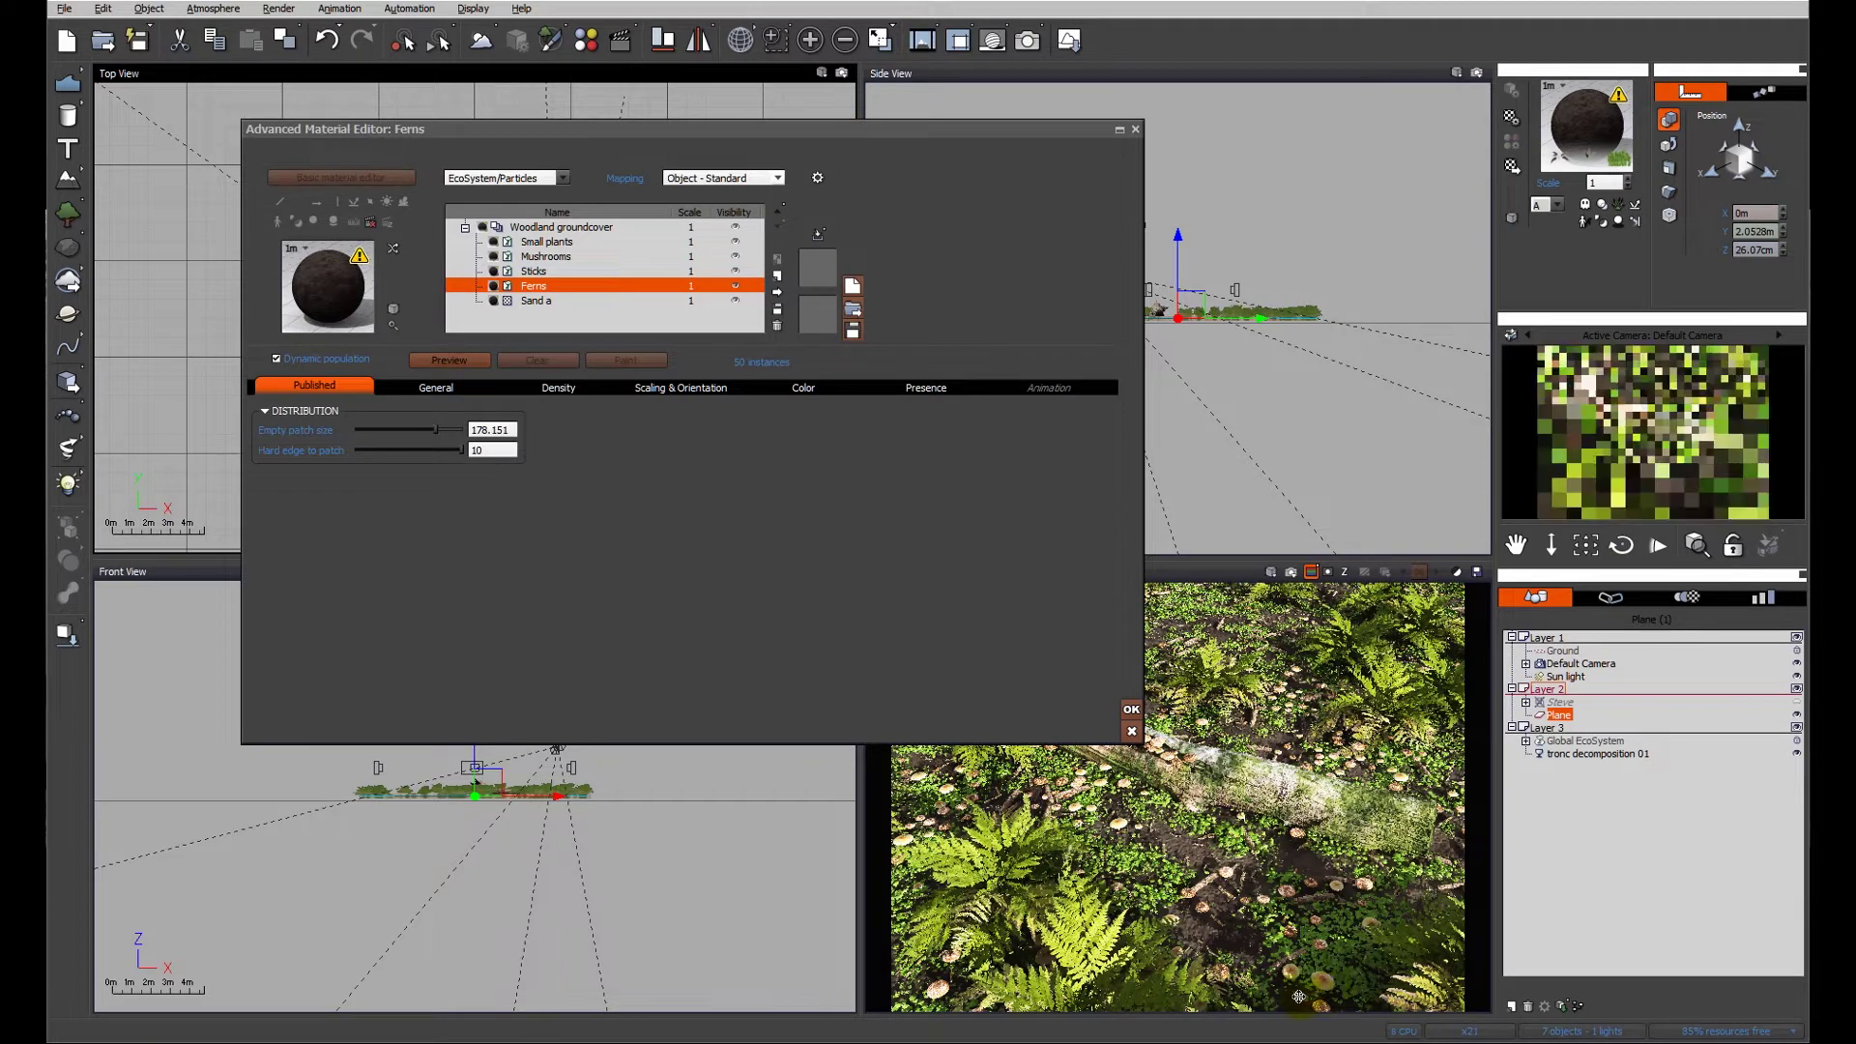
Set the tiny fern22 and Tiny fern3 scales in the Small plants layer to 0.4.
left_click(545, 242)
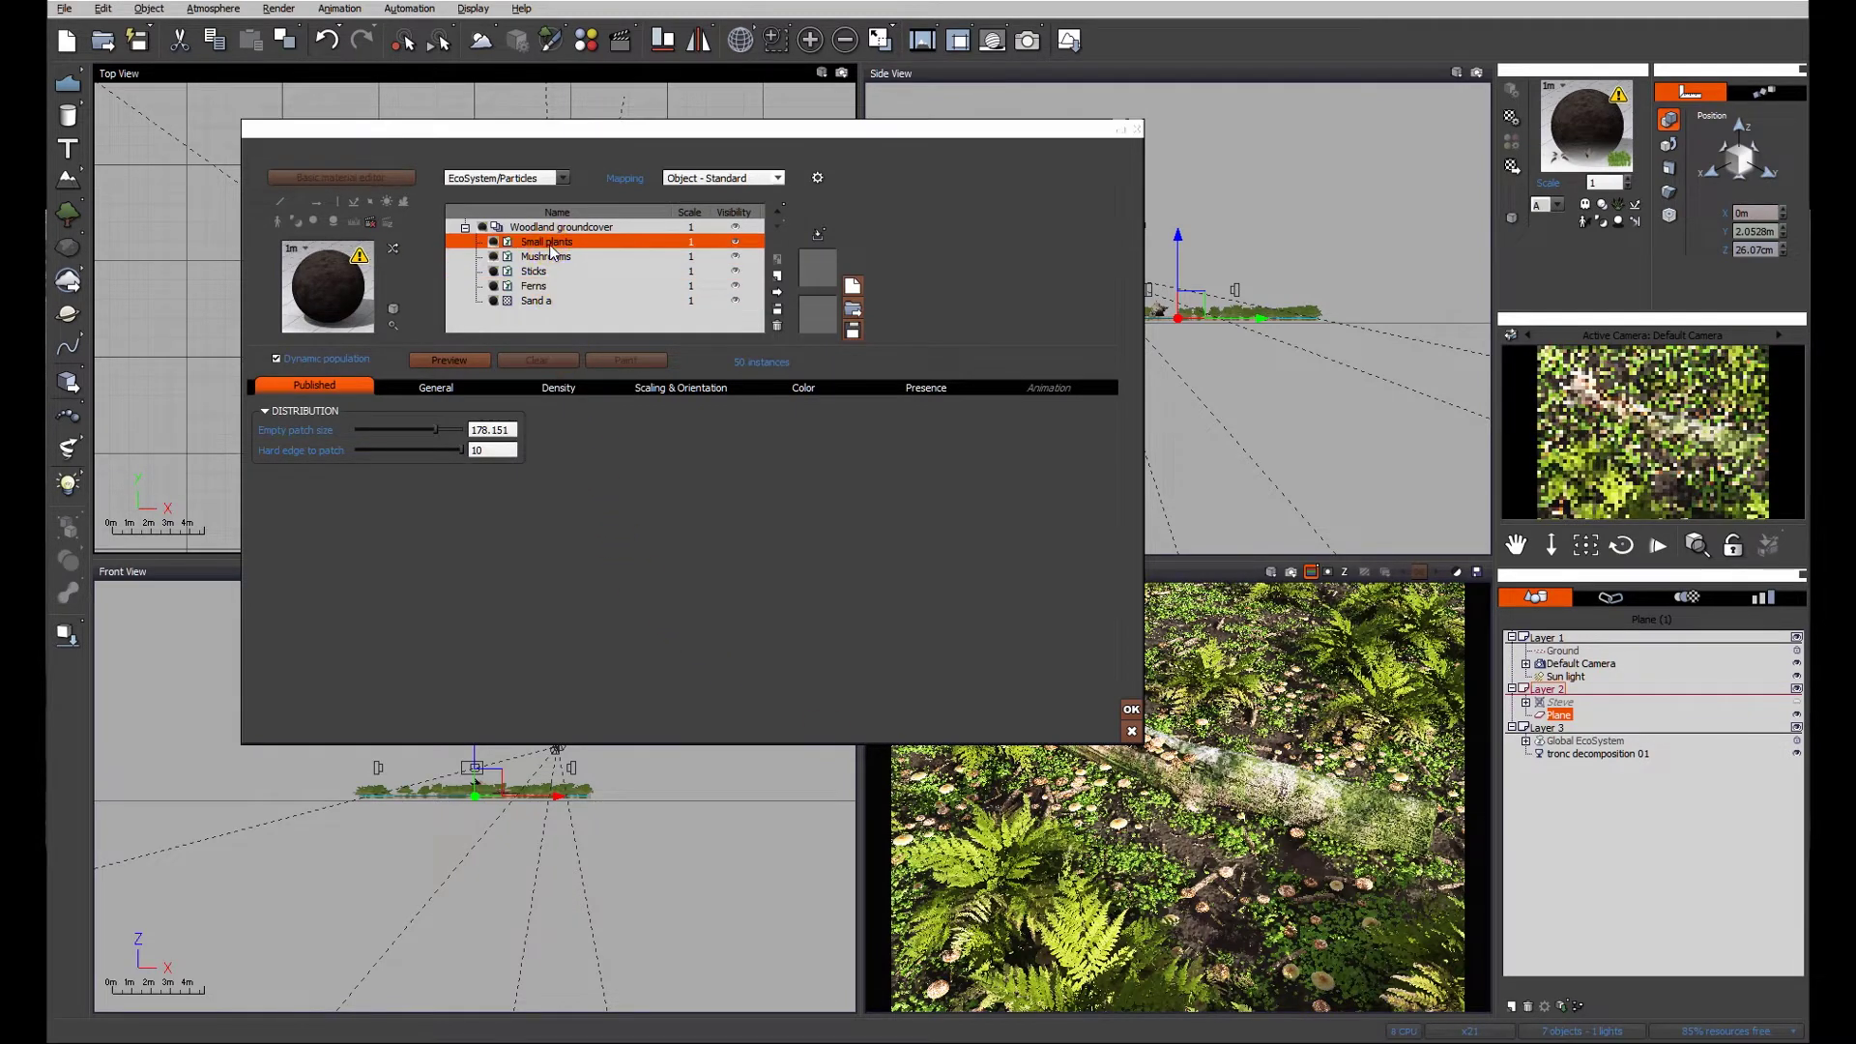
left_click(402, 387)
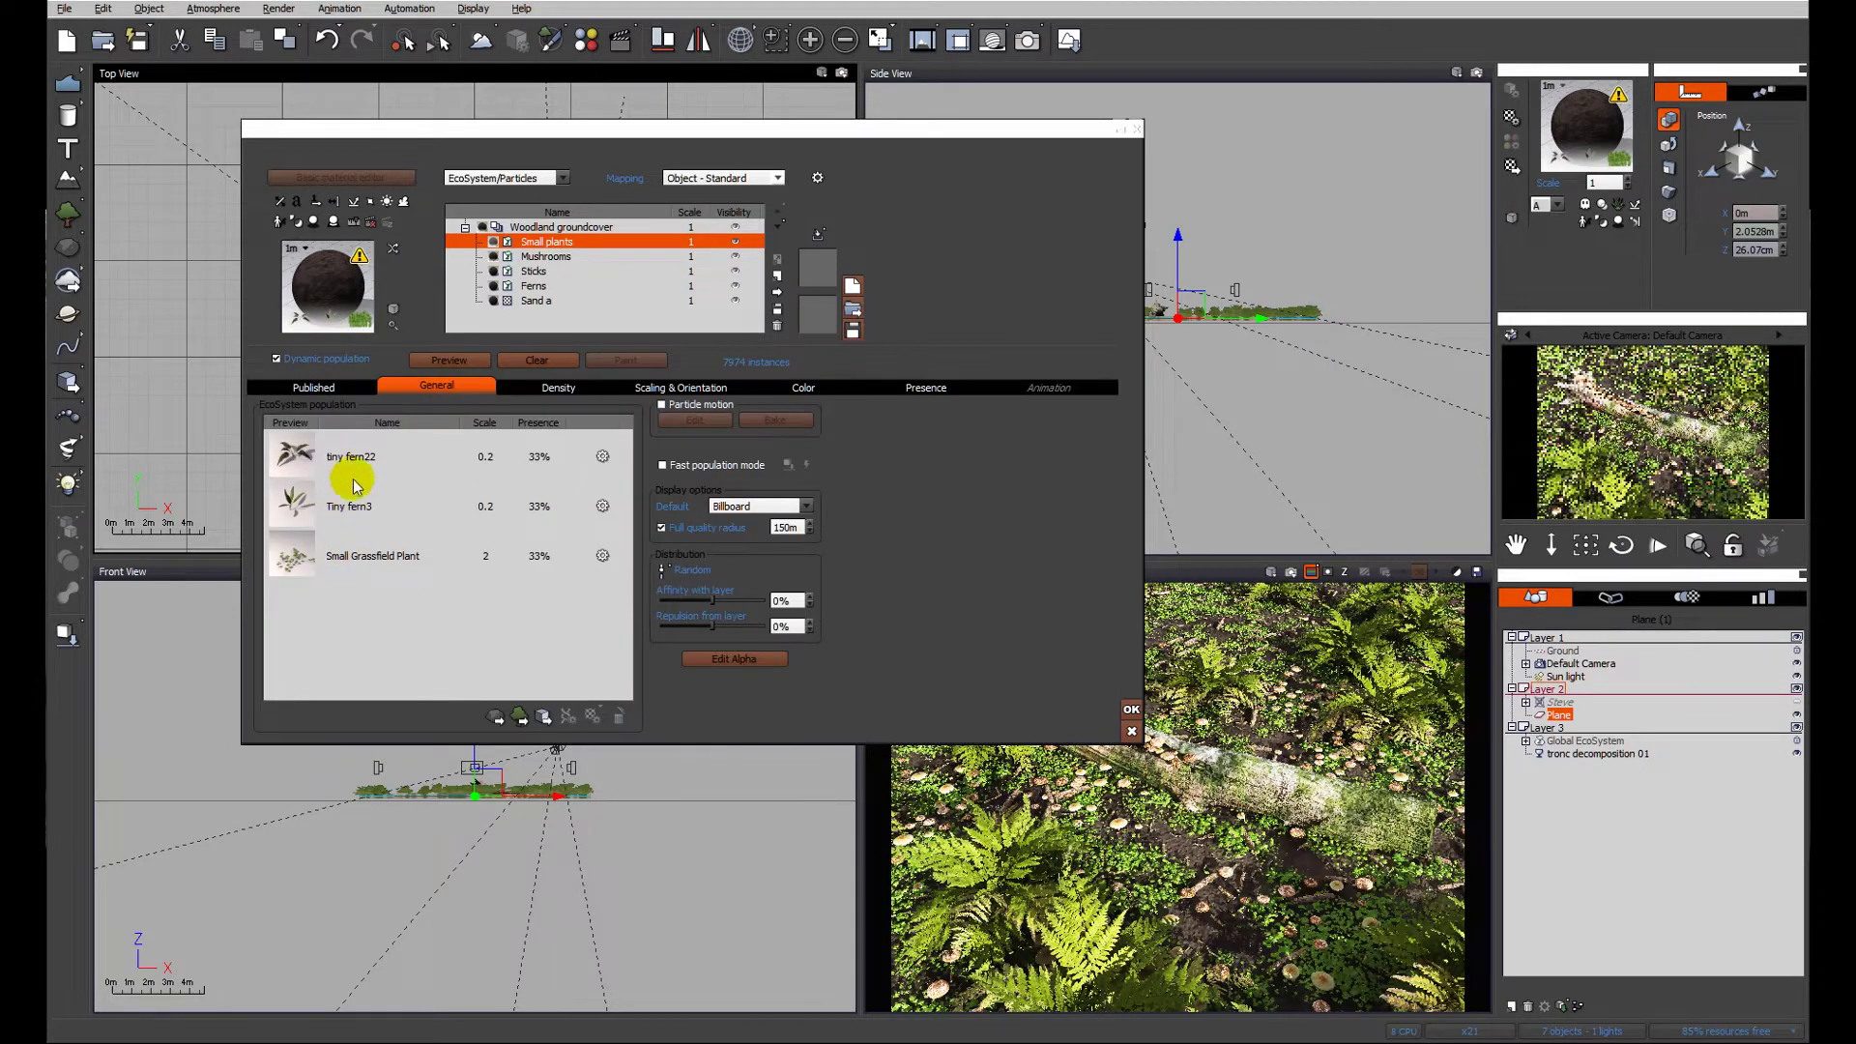
left_click(488, 464)
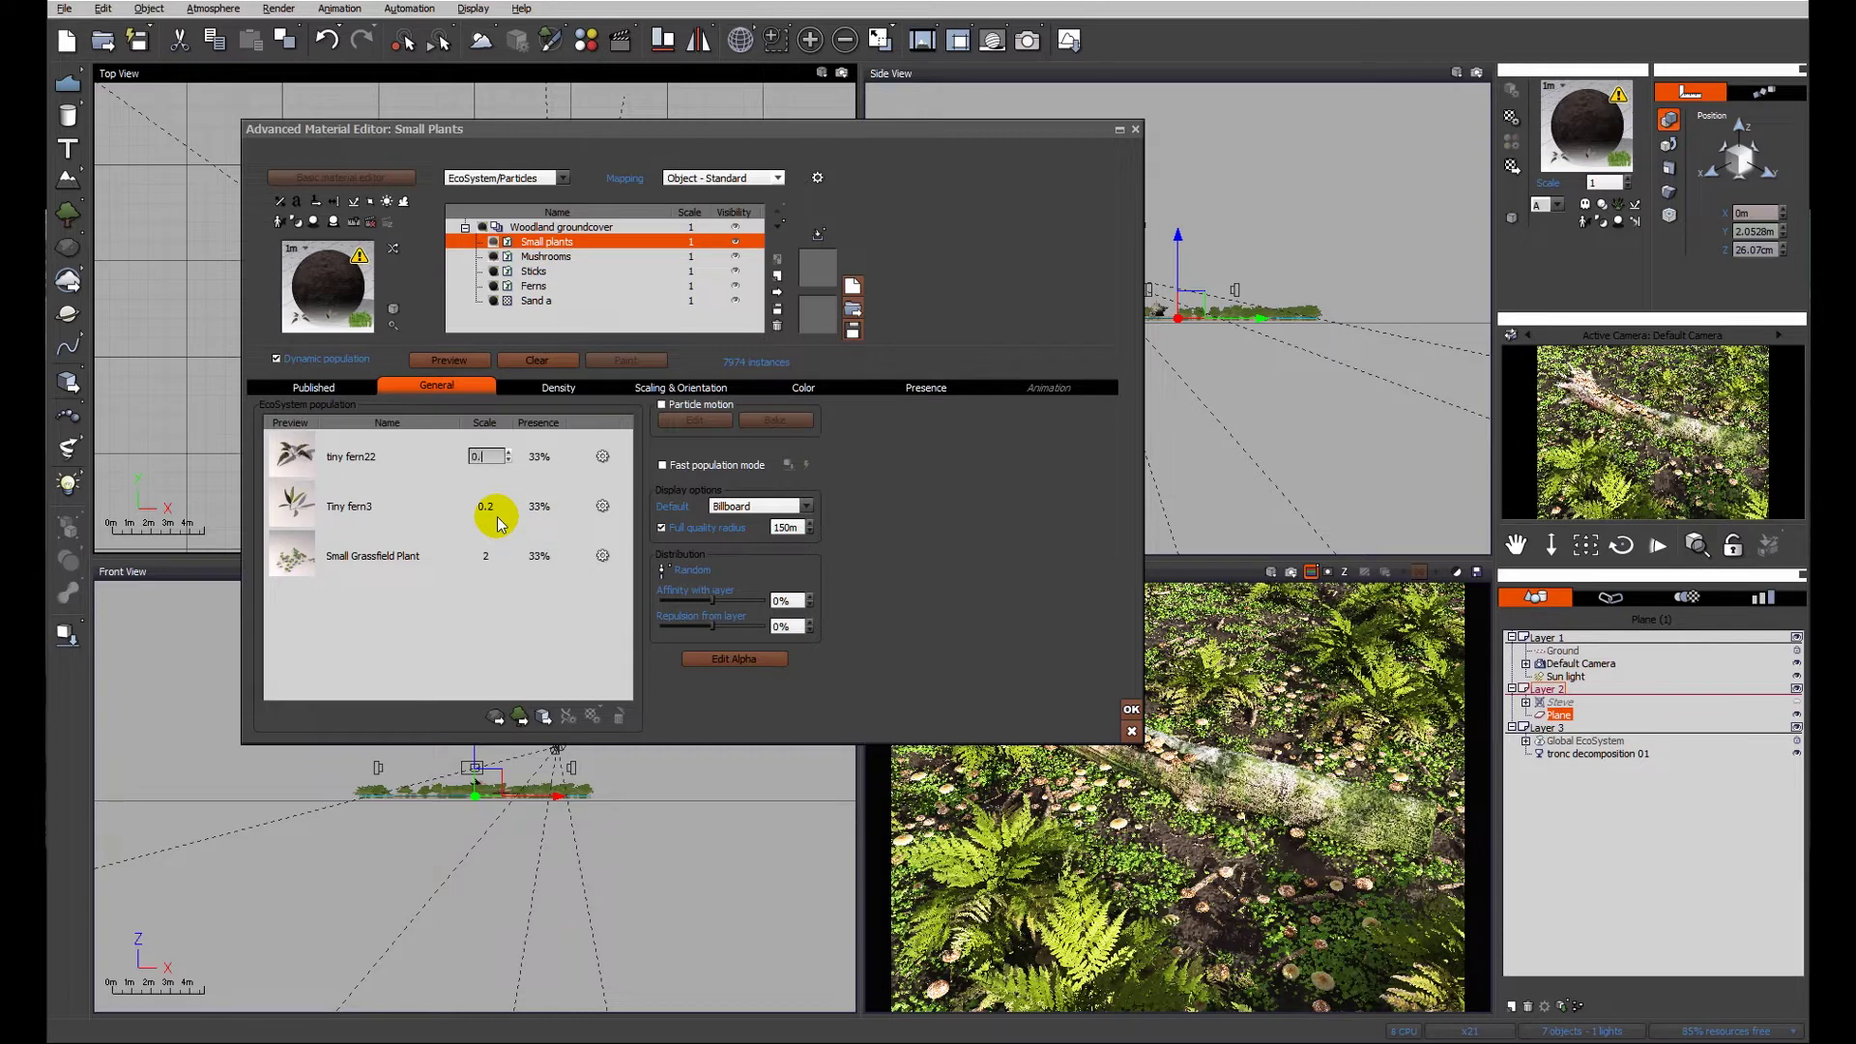
left_click(489, 510)
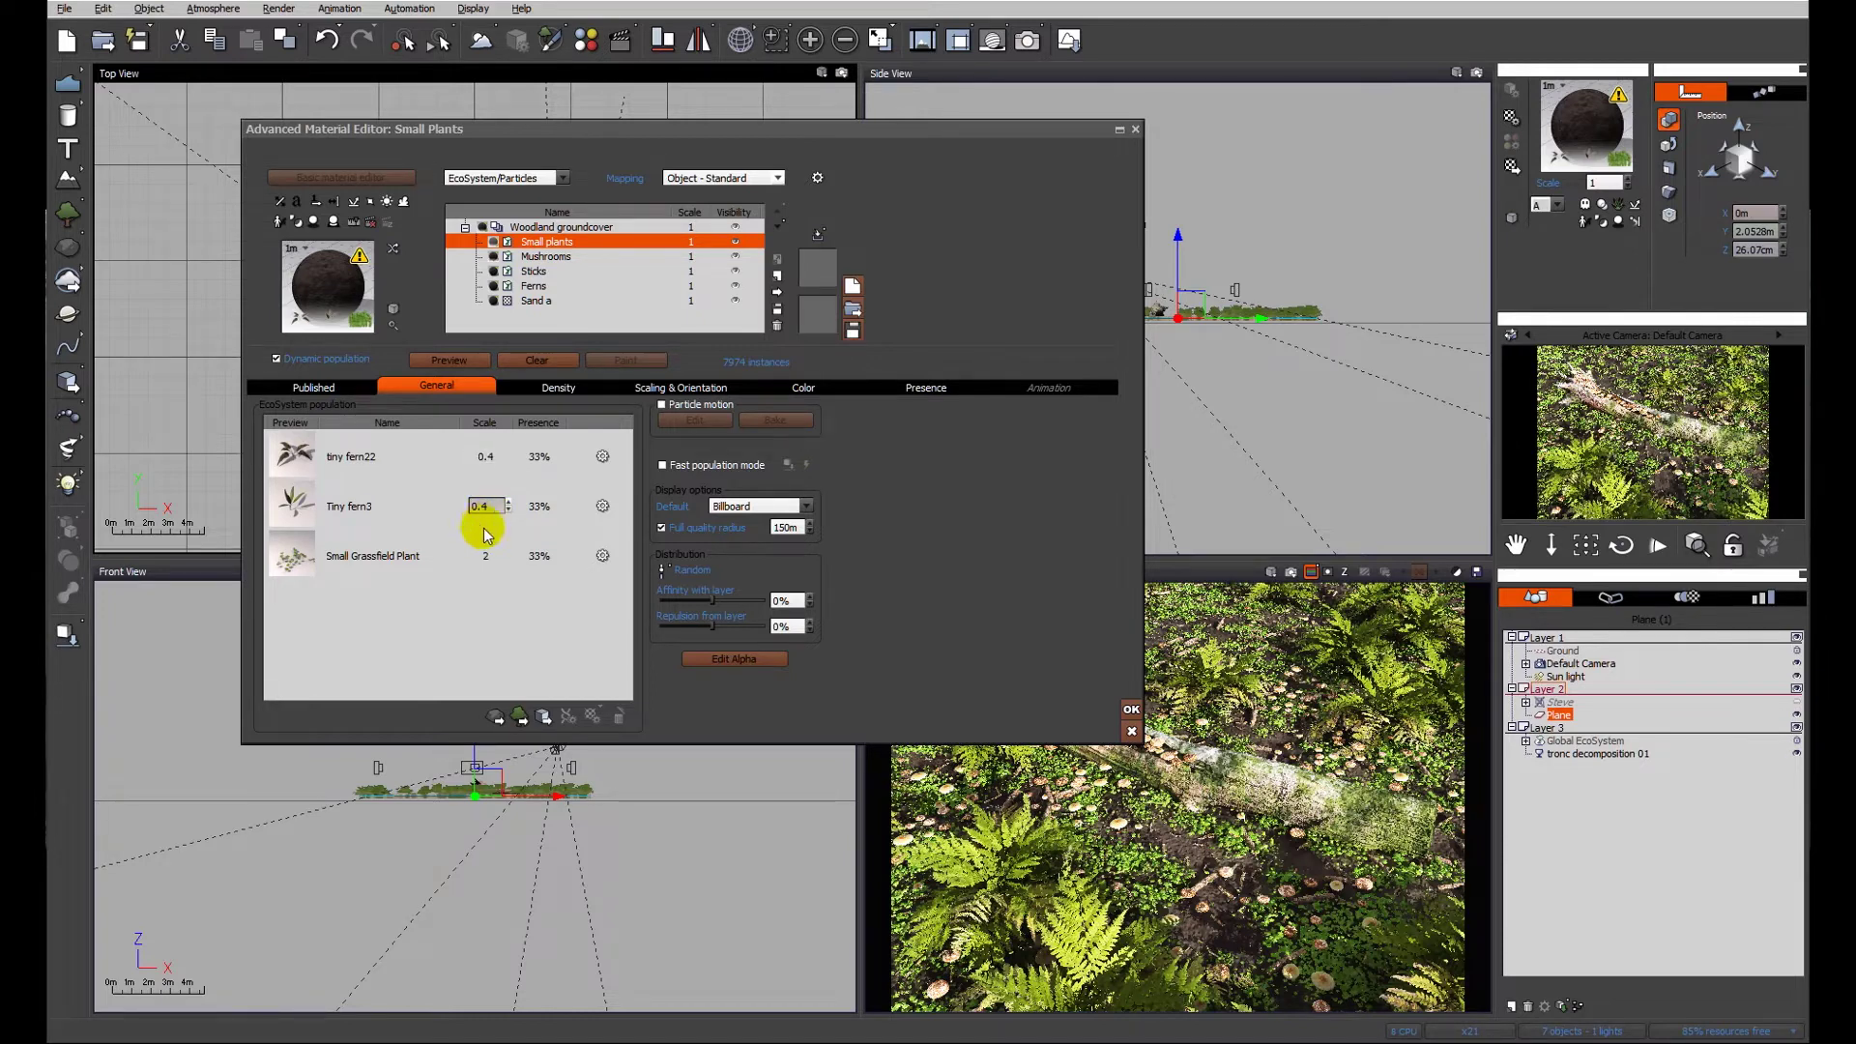
Render the scene with the larger small ferns and apply the ecosystem material changes.
left_click(1031, 46)
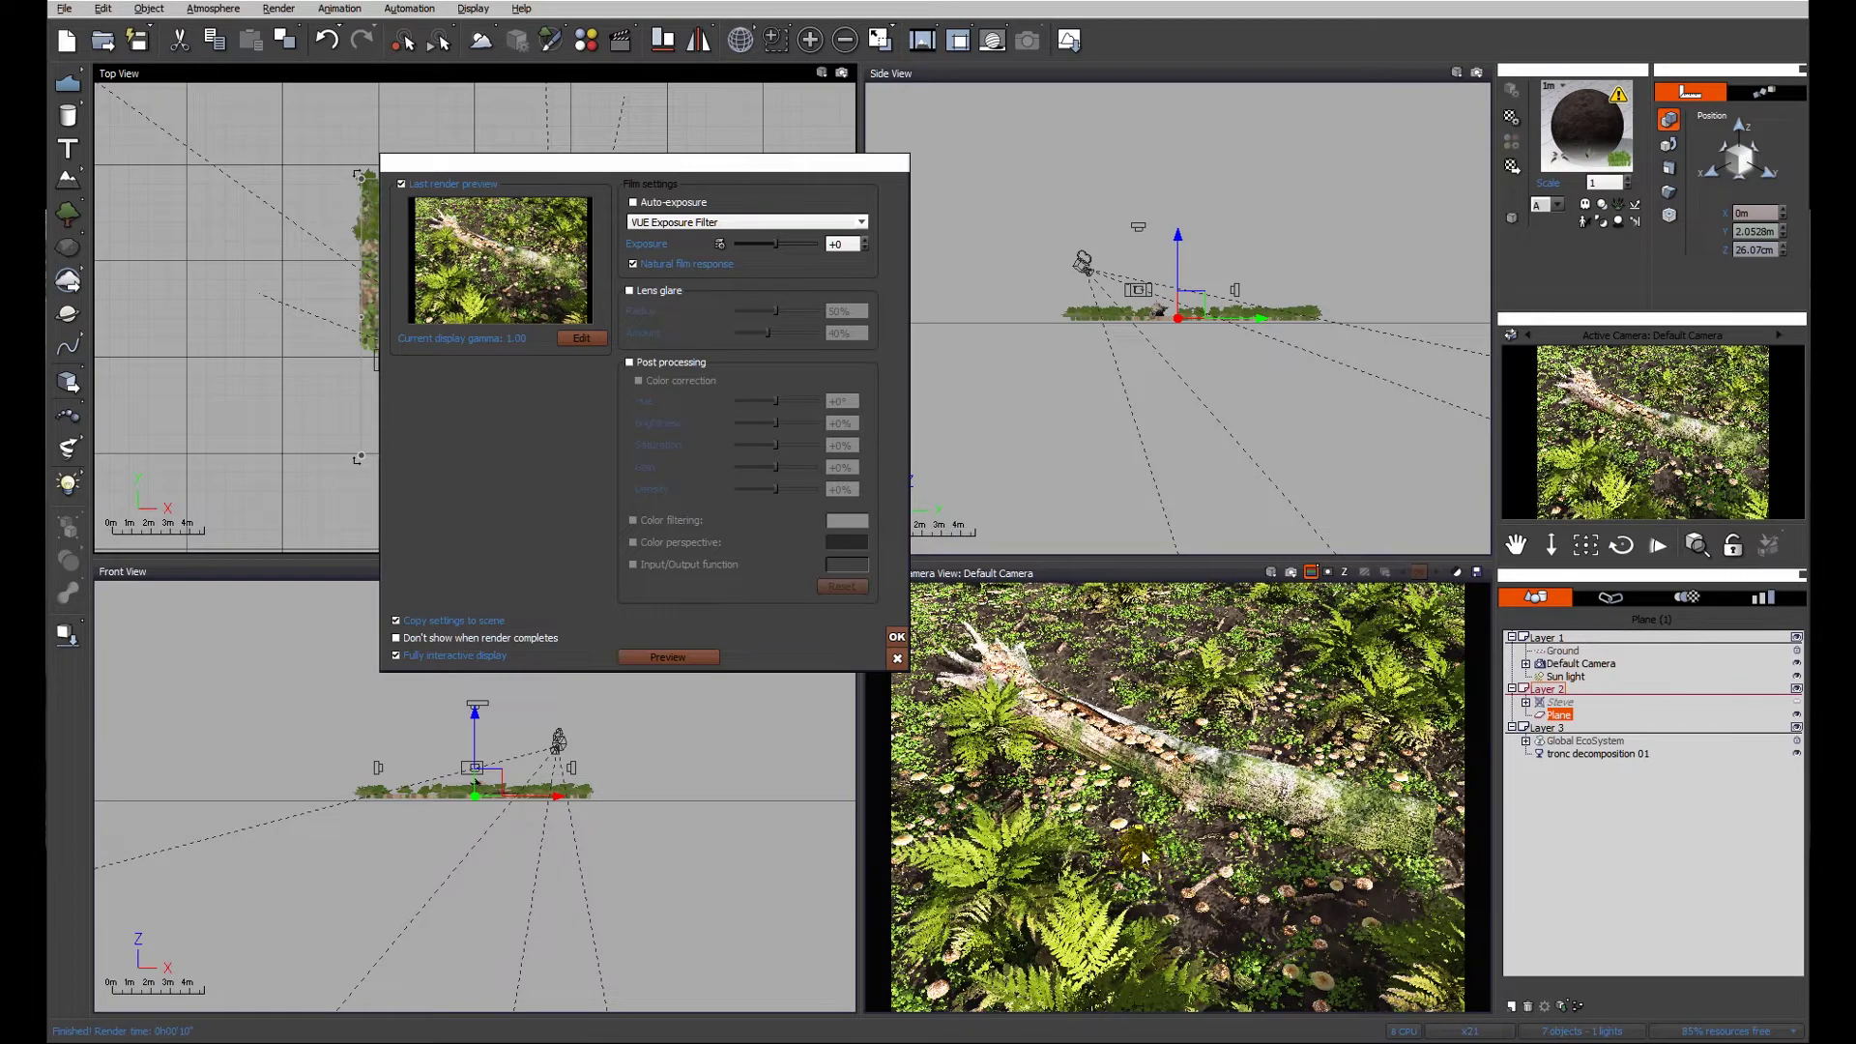
left_click(897, 636)
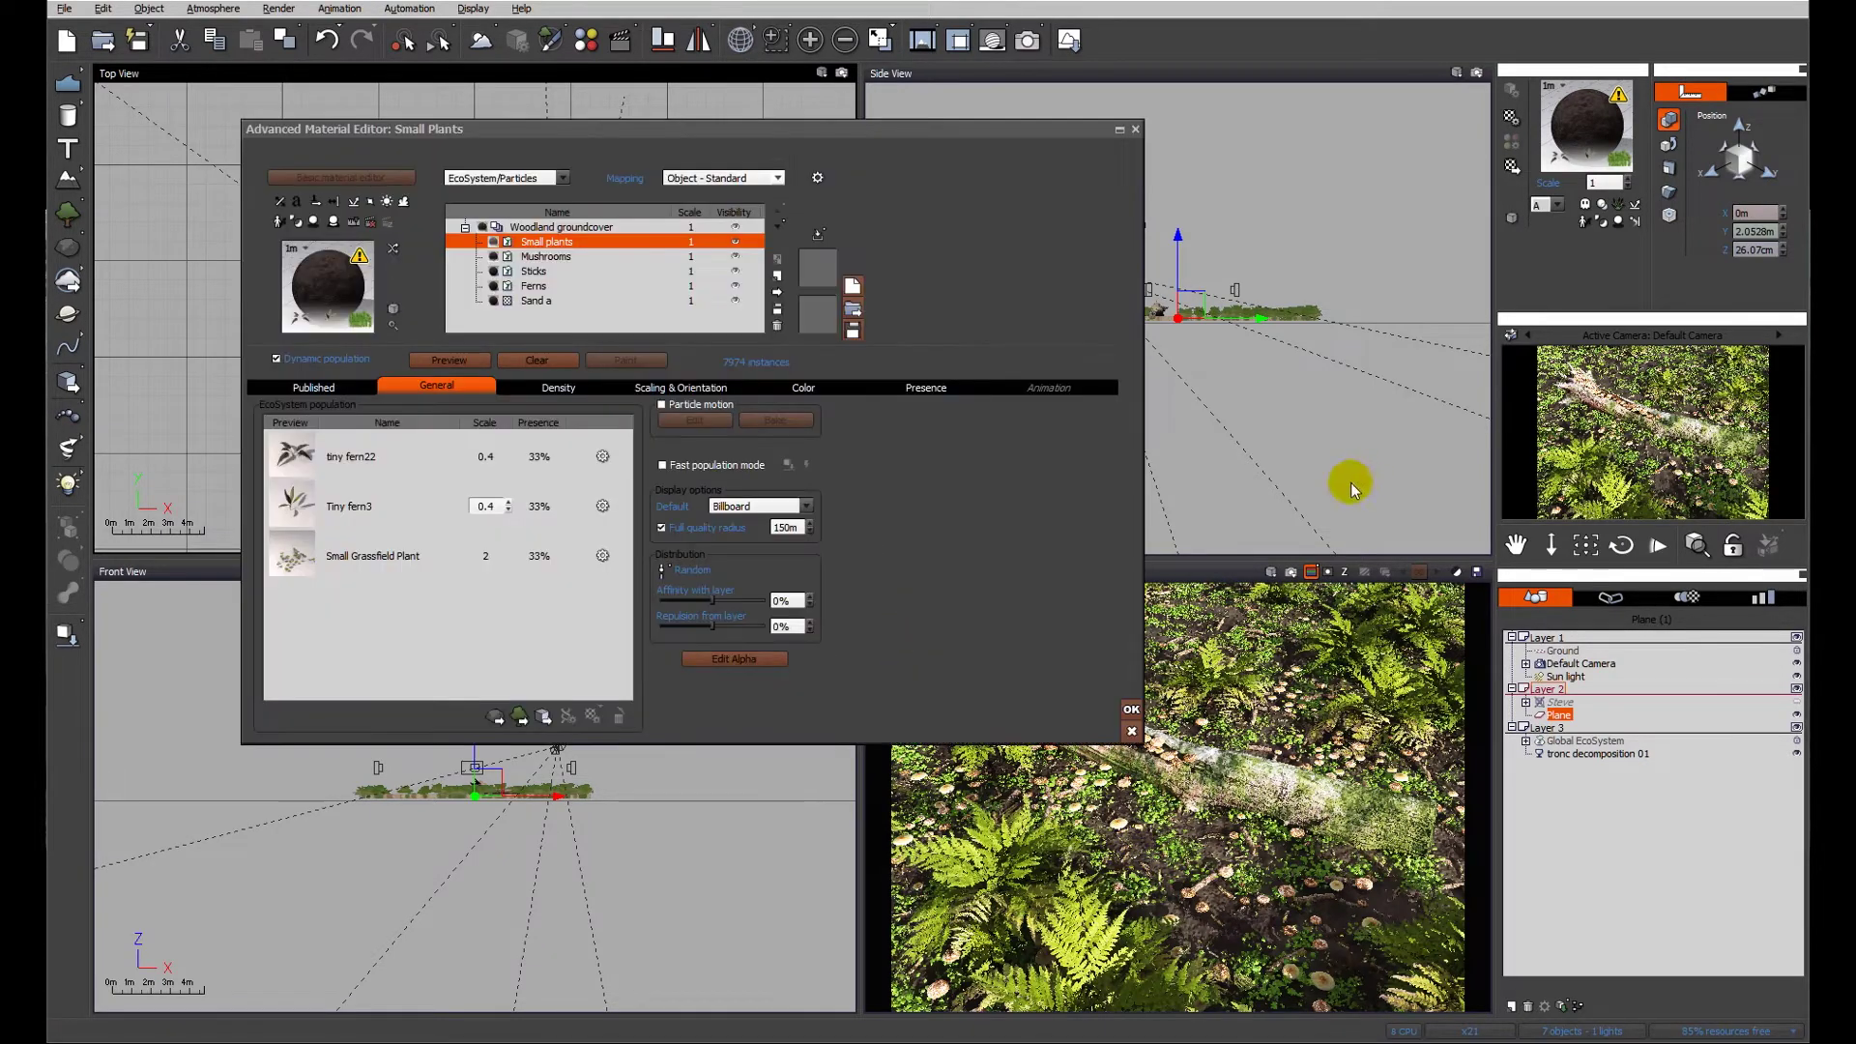
left_click(1133, 710)
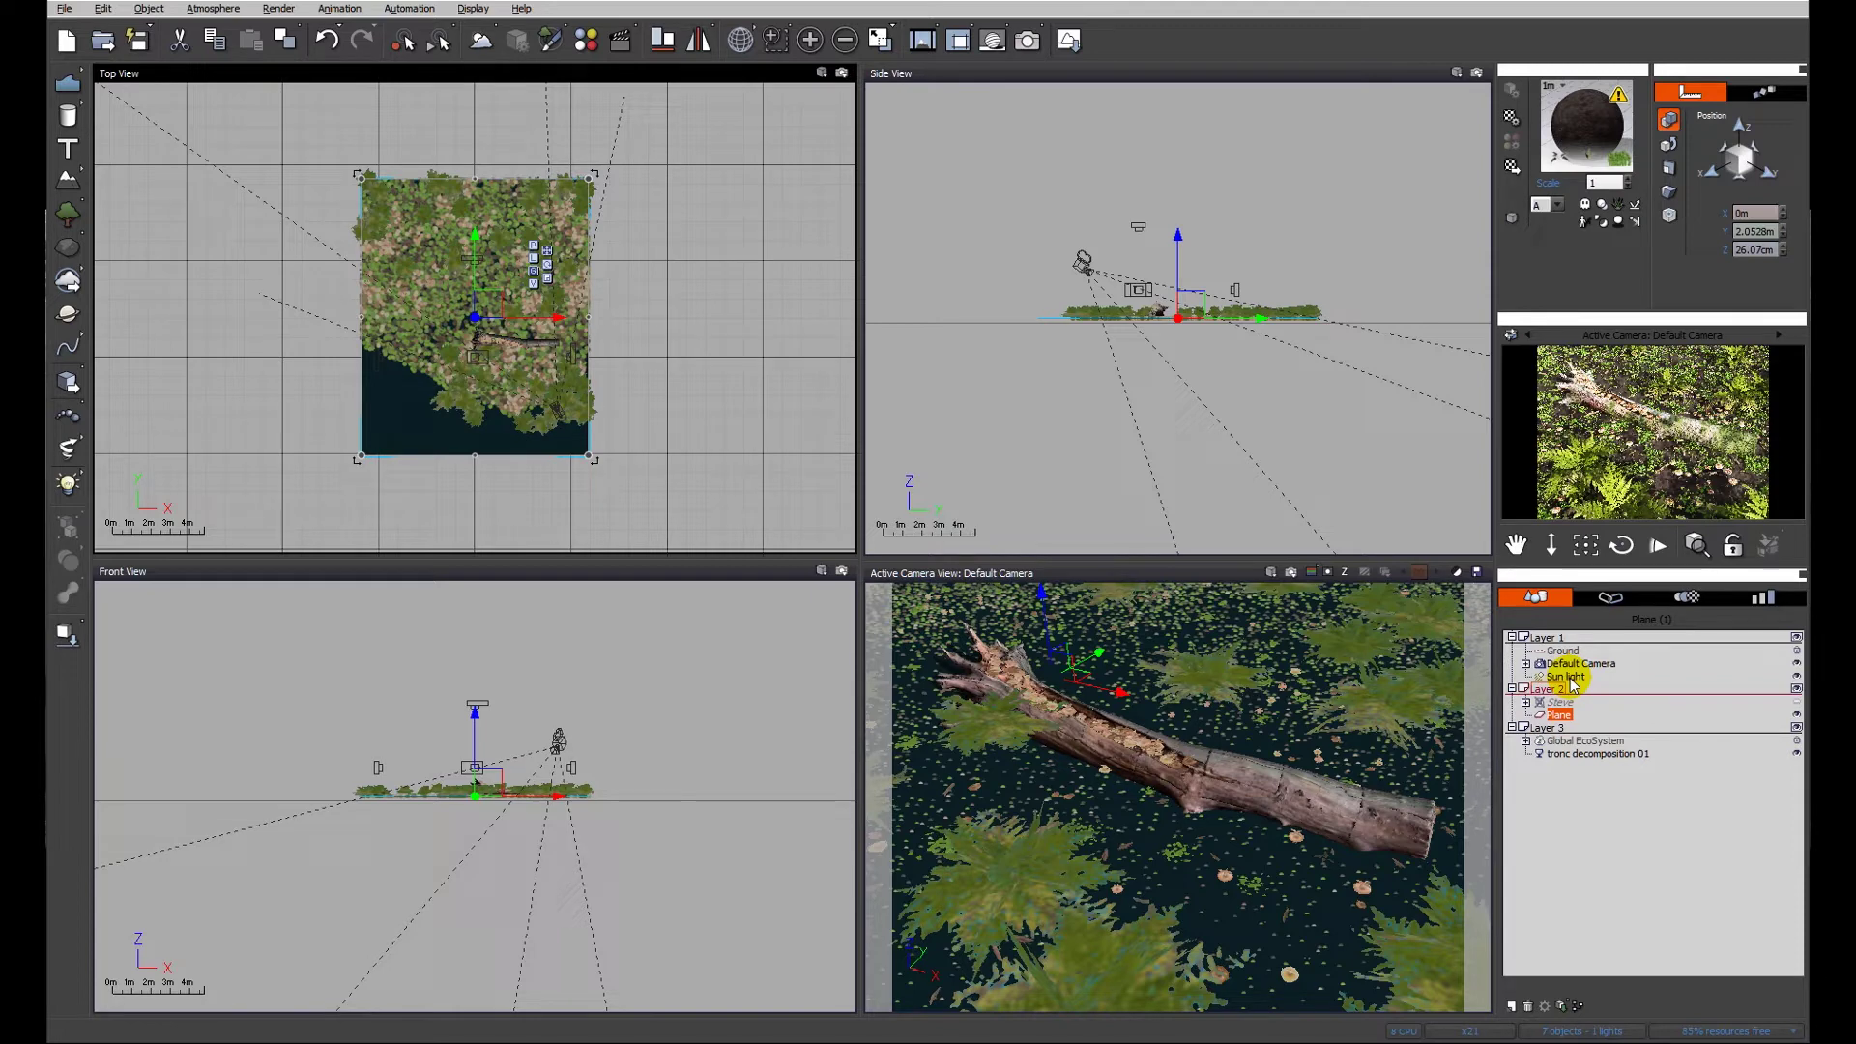
Select the Sun light and bring up its Light Gels material browser.
left_click(1567, 677)
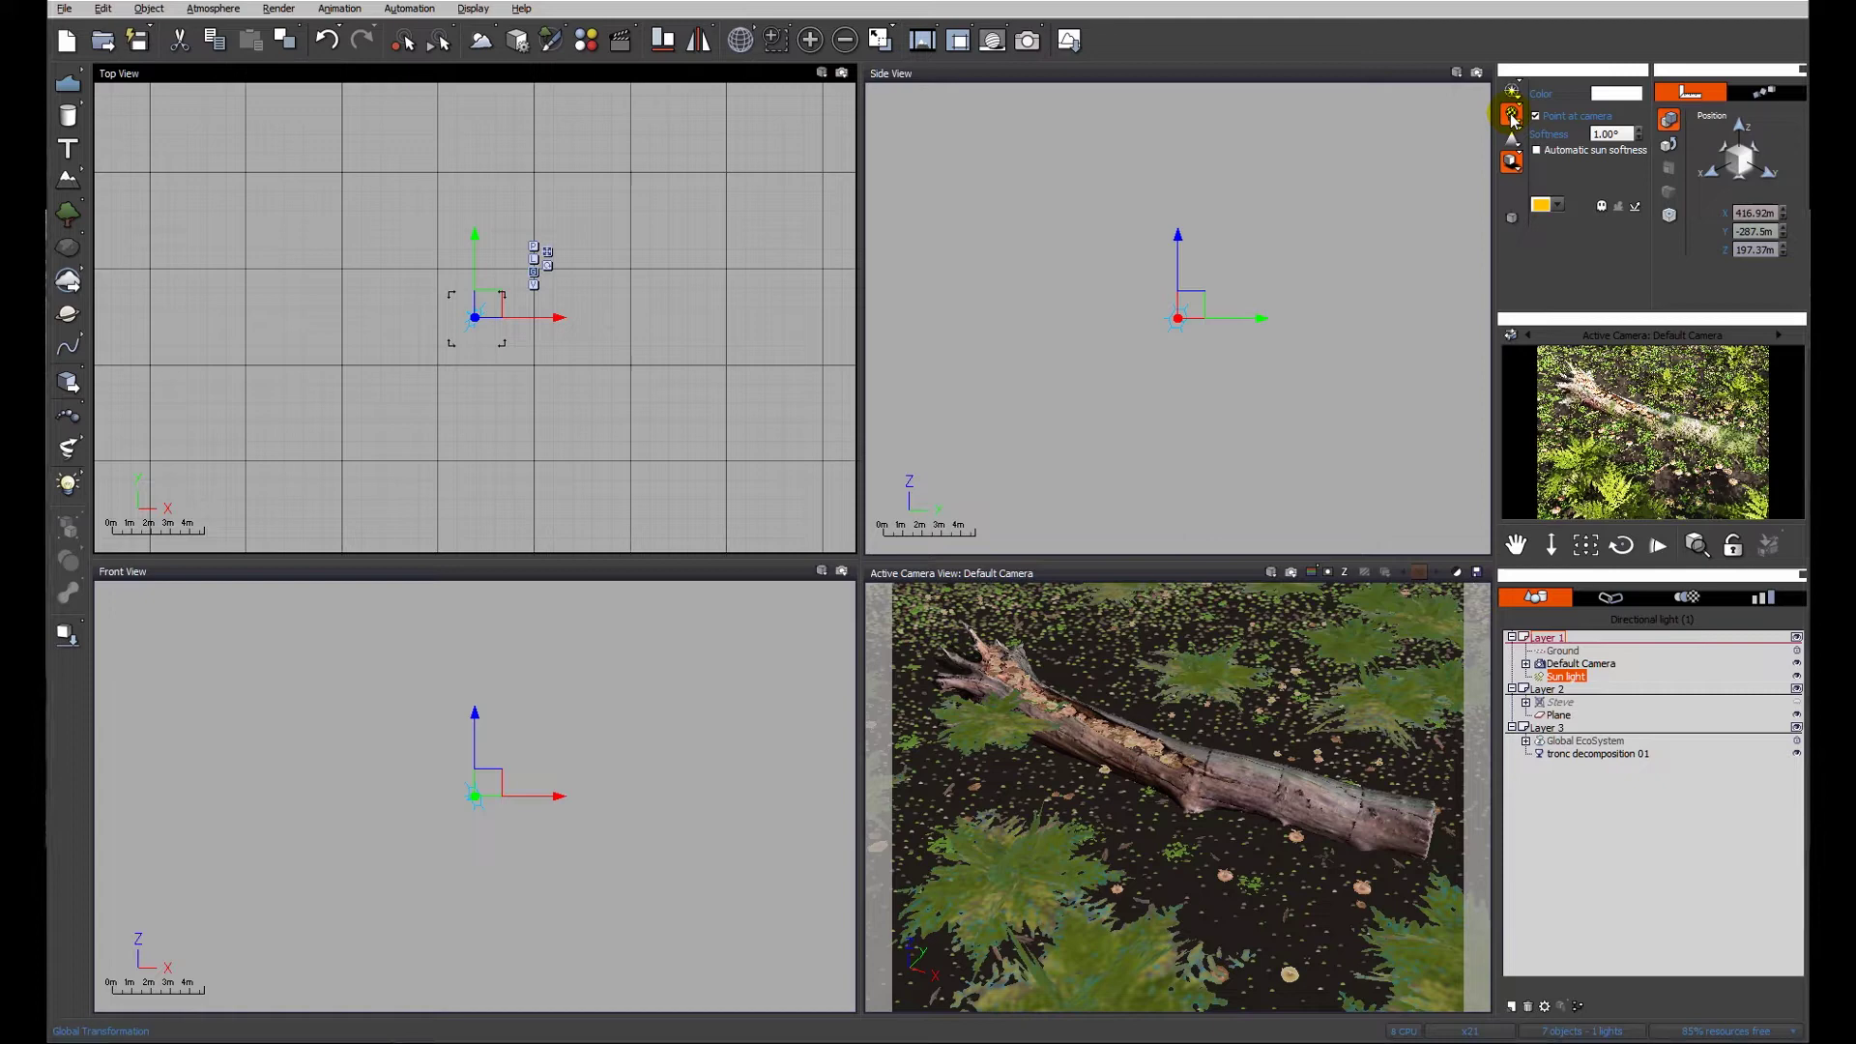
left_click(1512, 115)
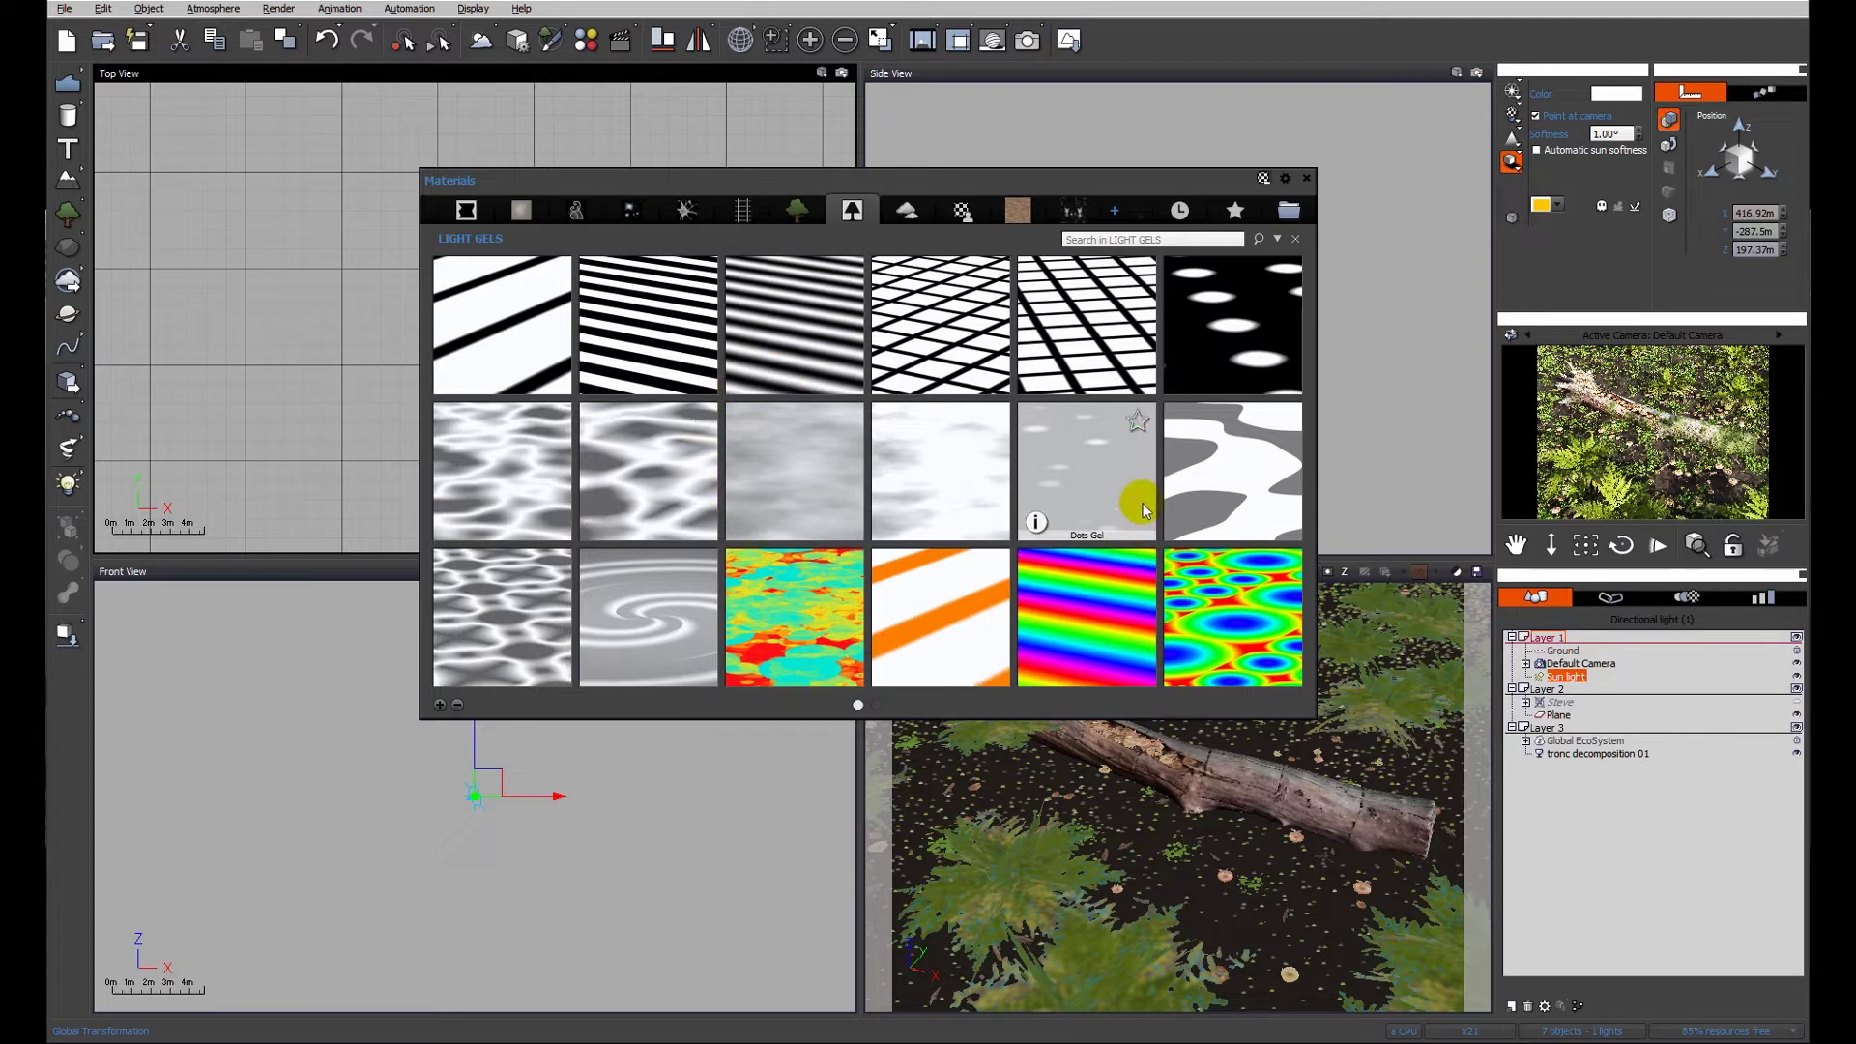
Apply Clouded Gel to the sun light and open it in the material editor.
double_click(811, 490)
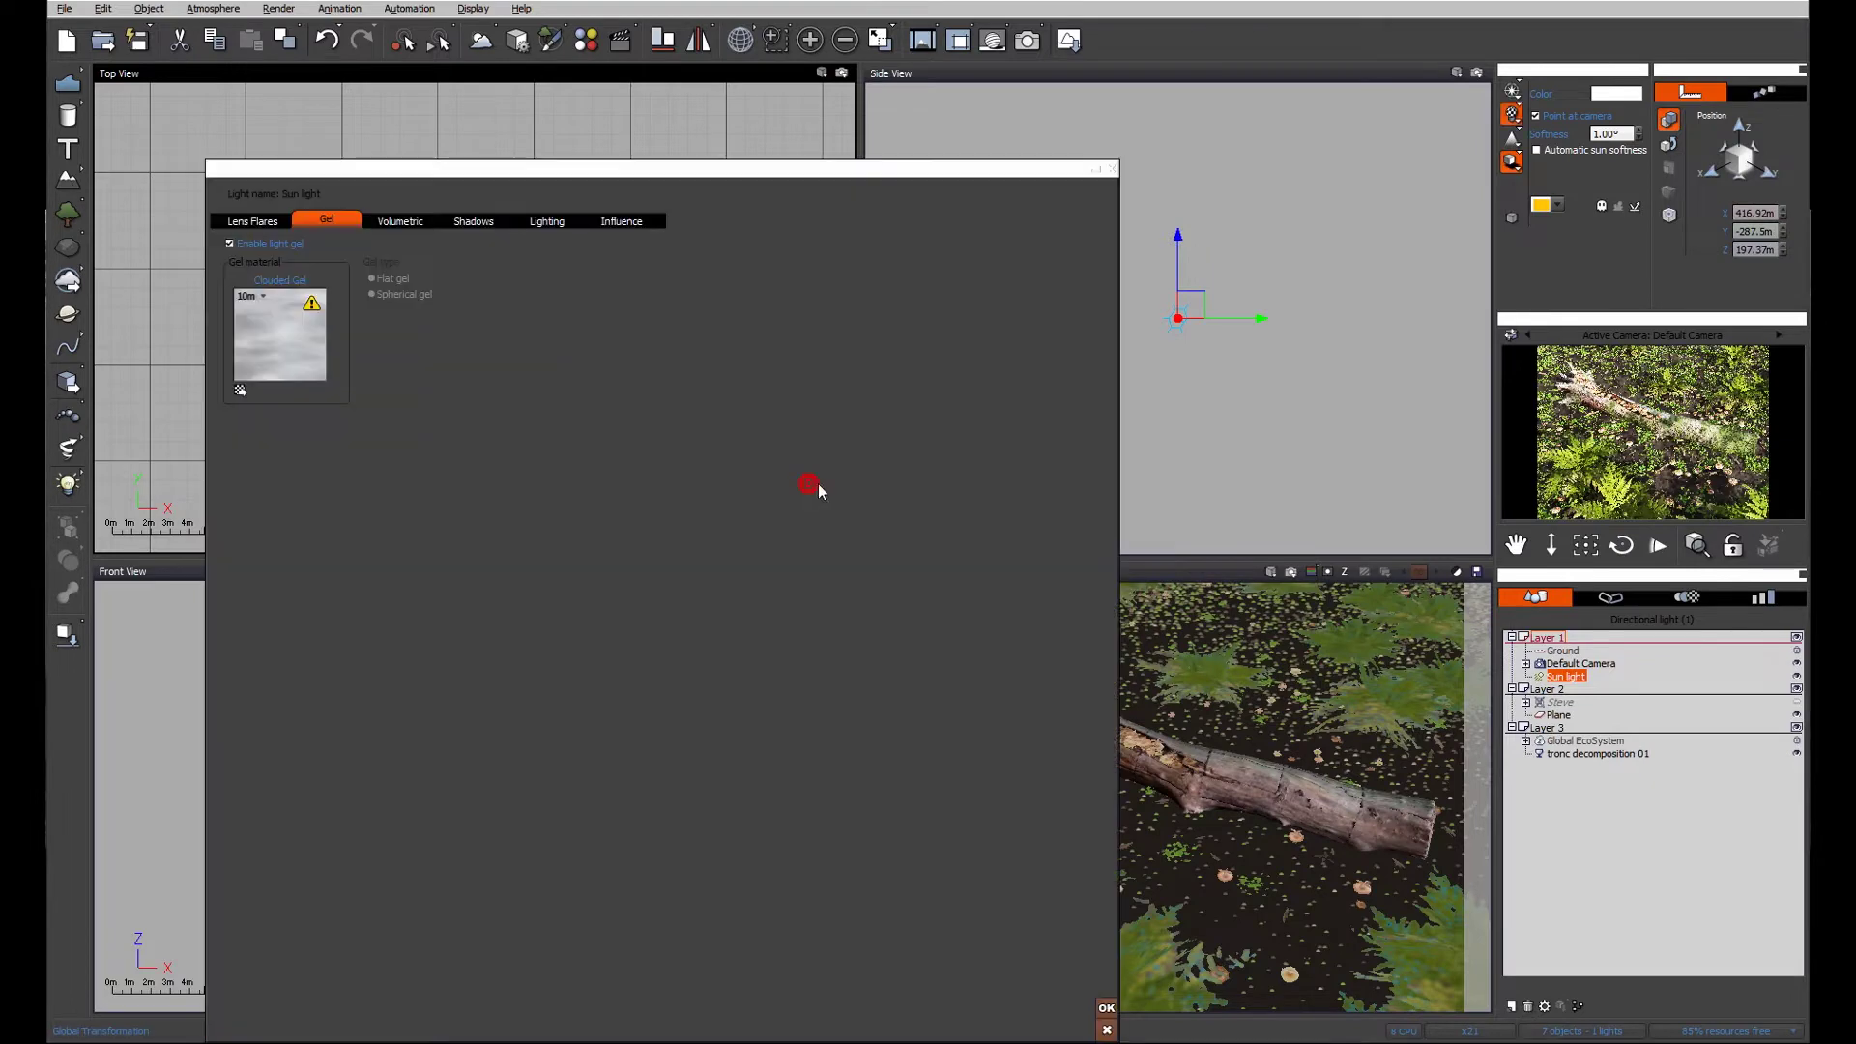
right_click(298, 361)
left_click(324, 360)
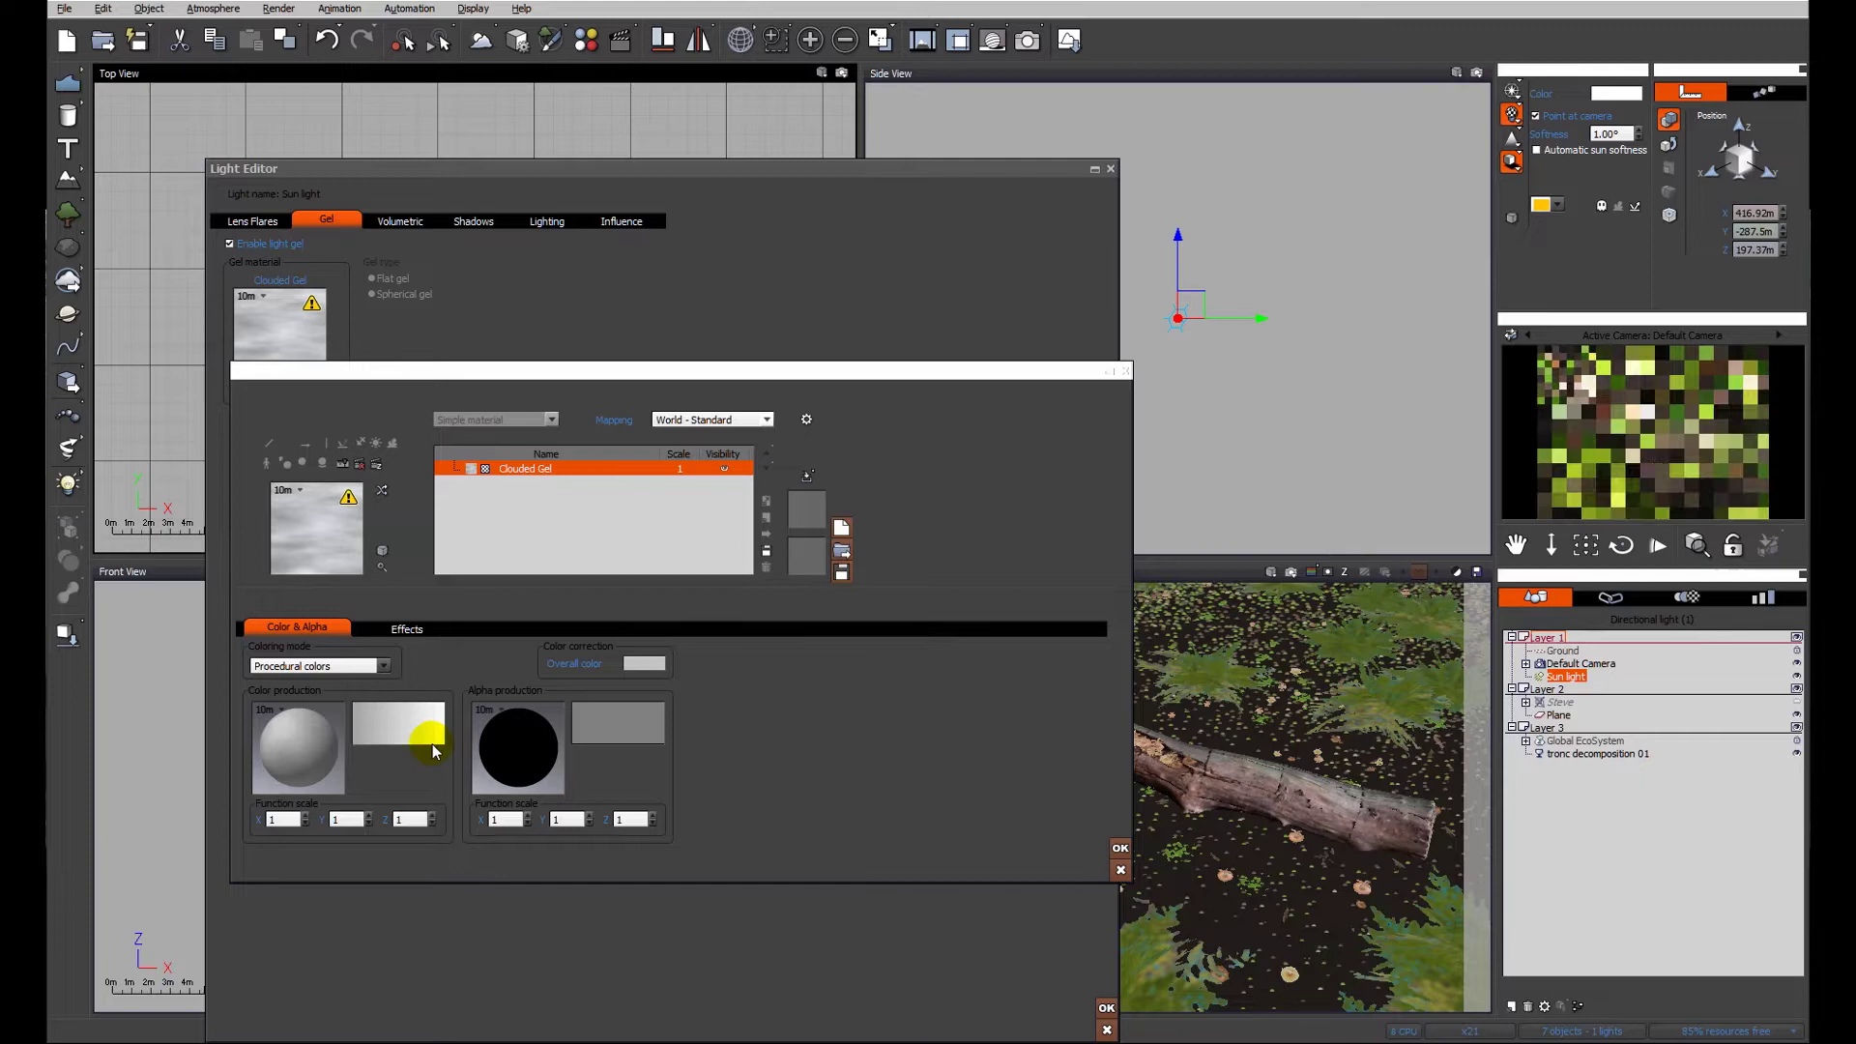
Darken the gel colour map's left gradient key to a luminance of about 81.
left_click(385, 728)
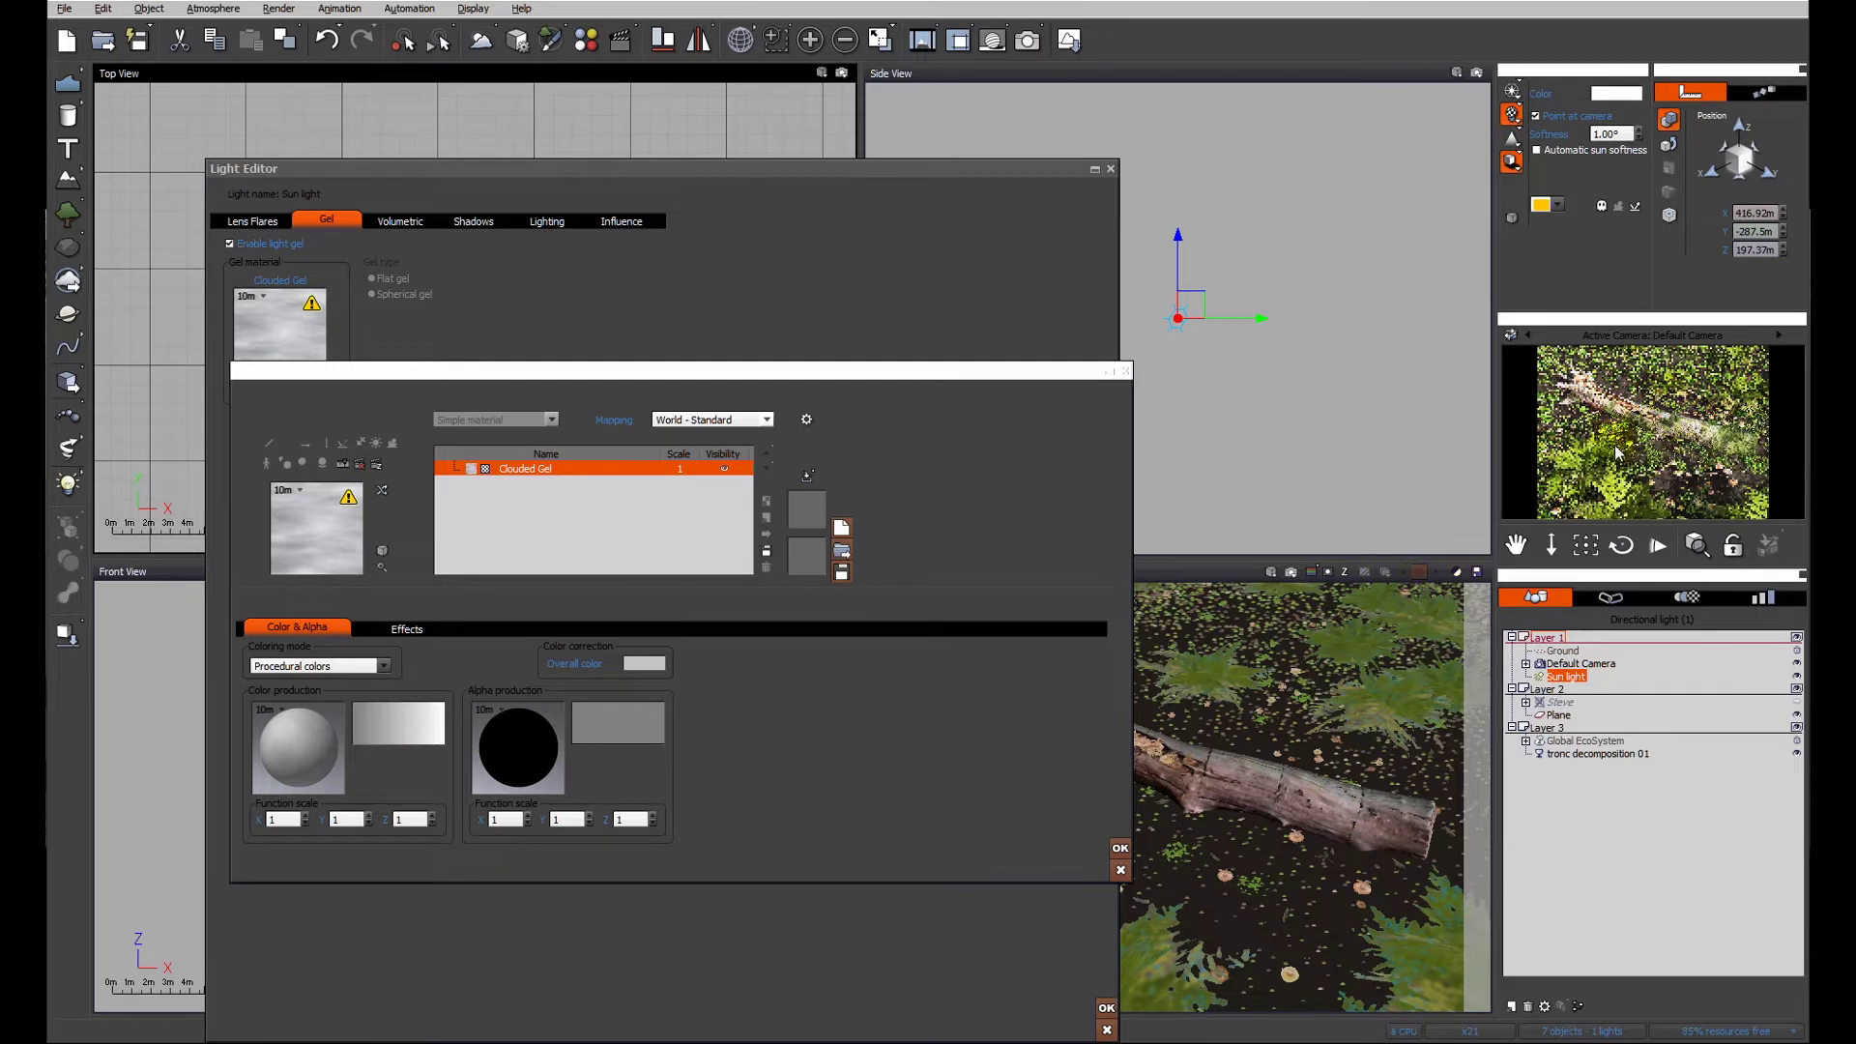
right_click(386, 725)
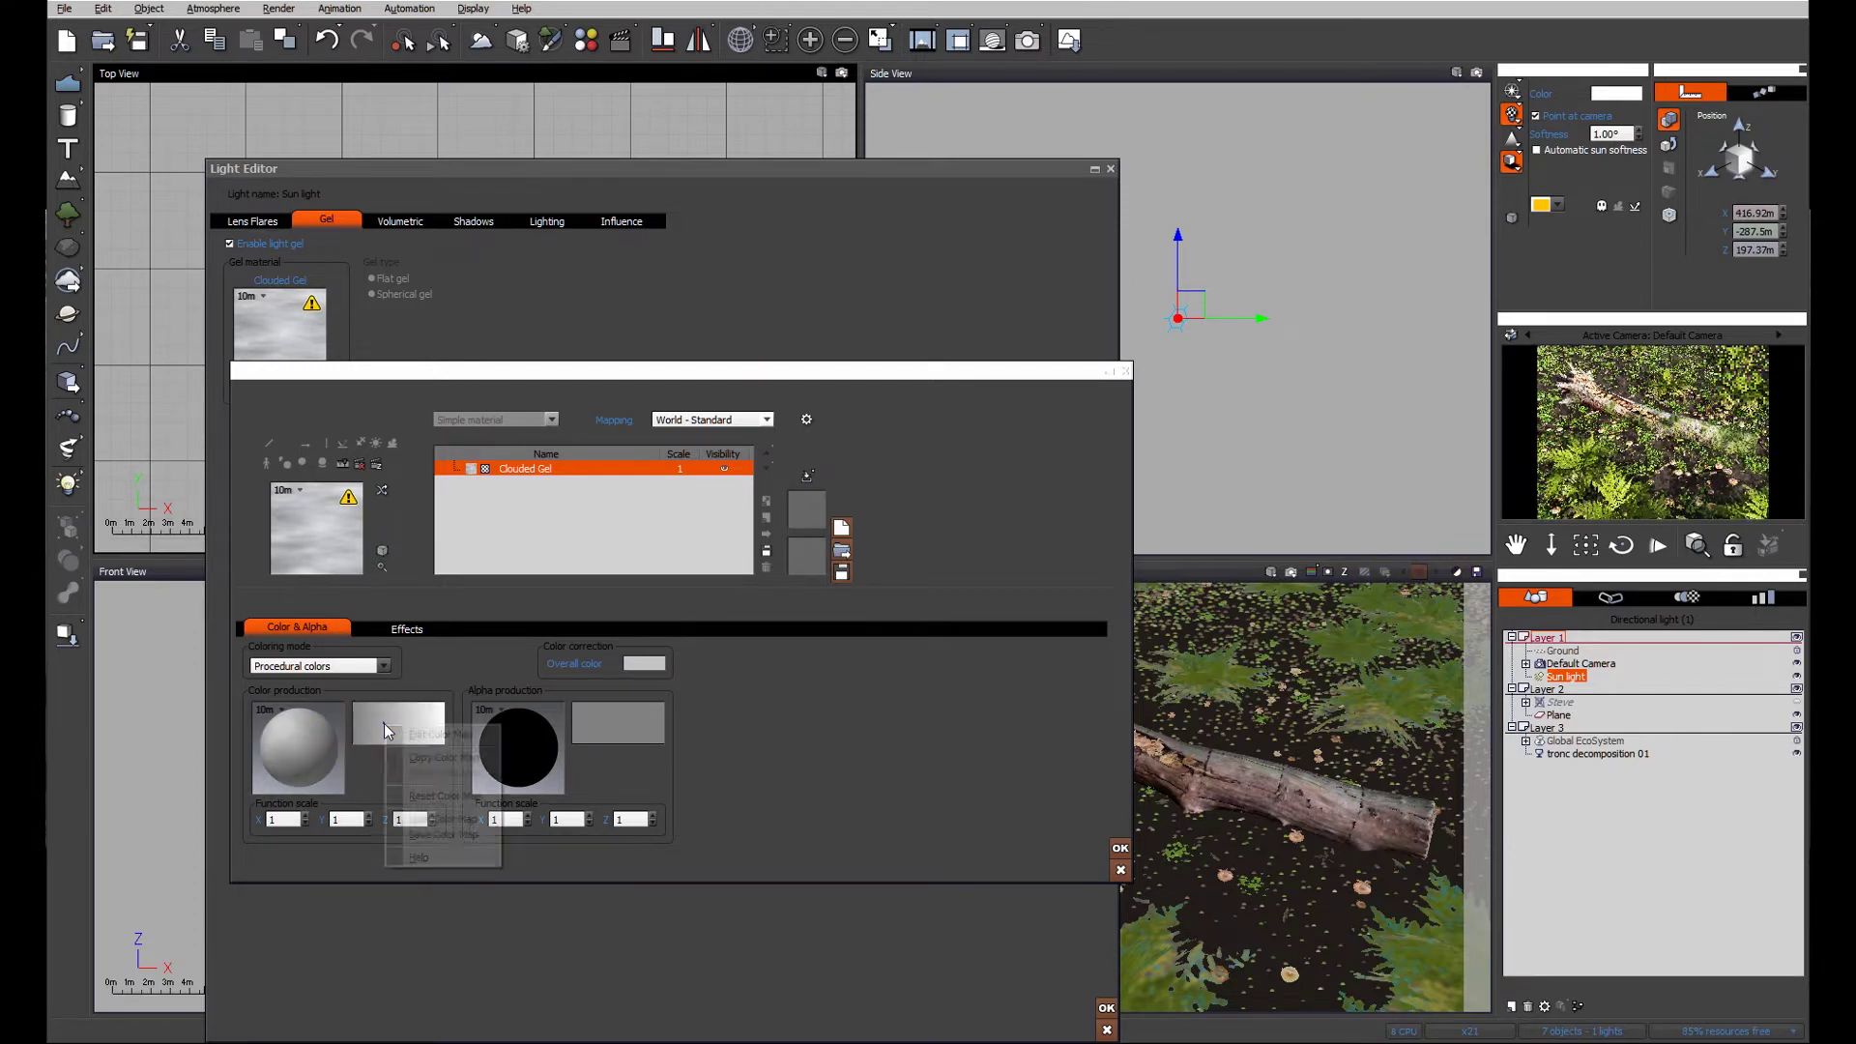
left_click(412, 735)
left_click(1070, 527)
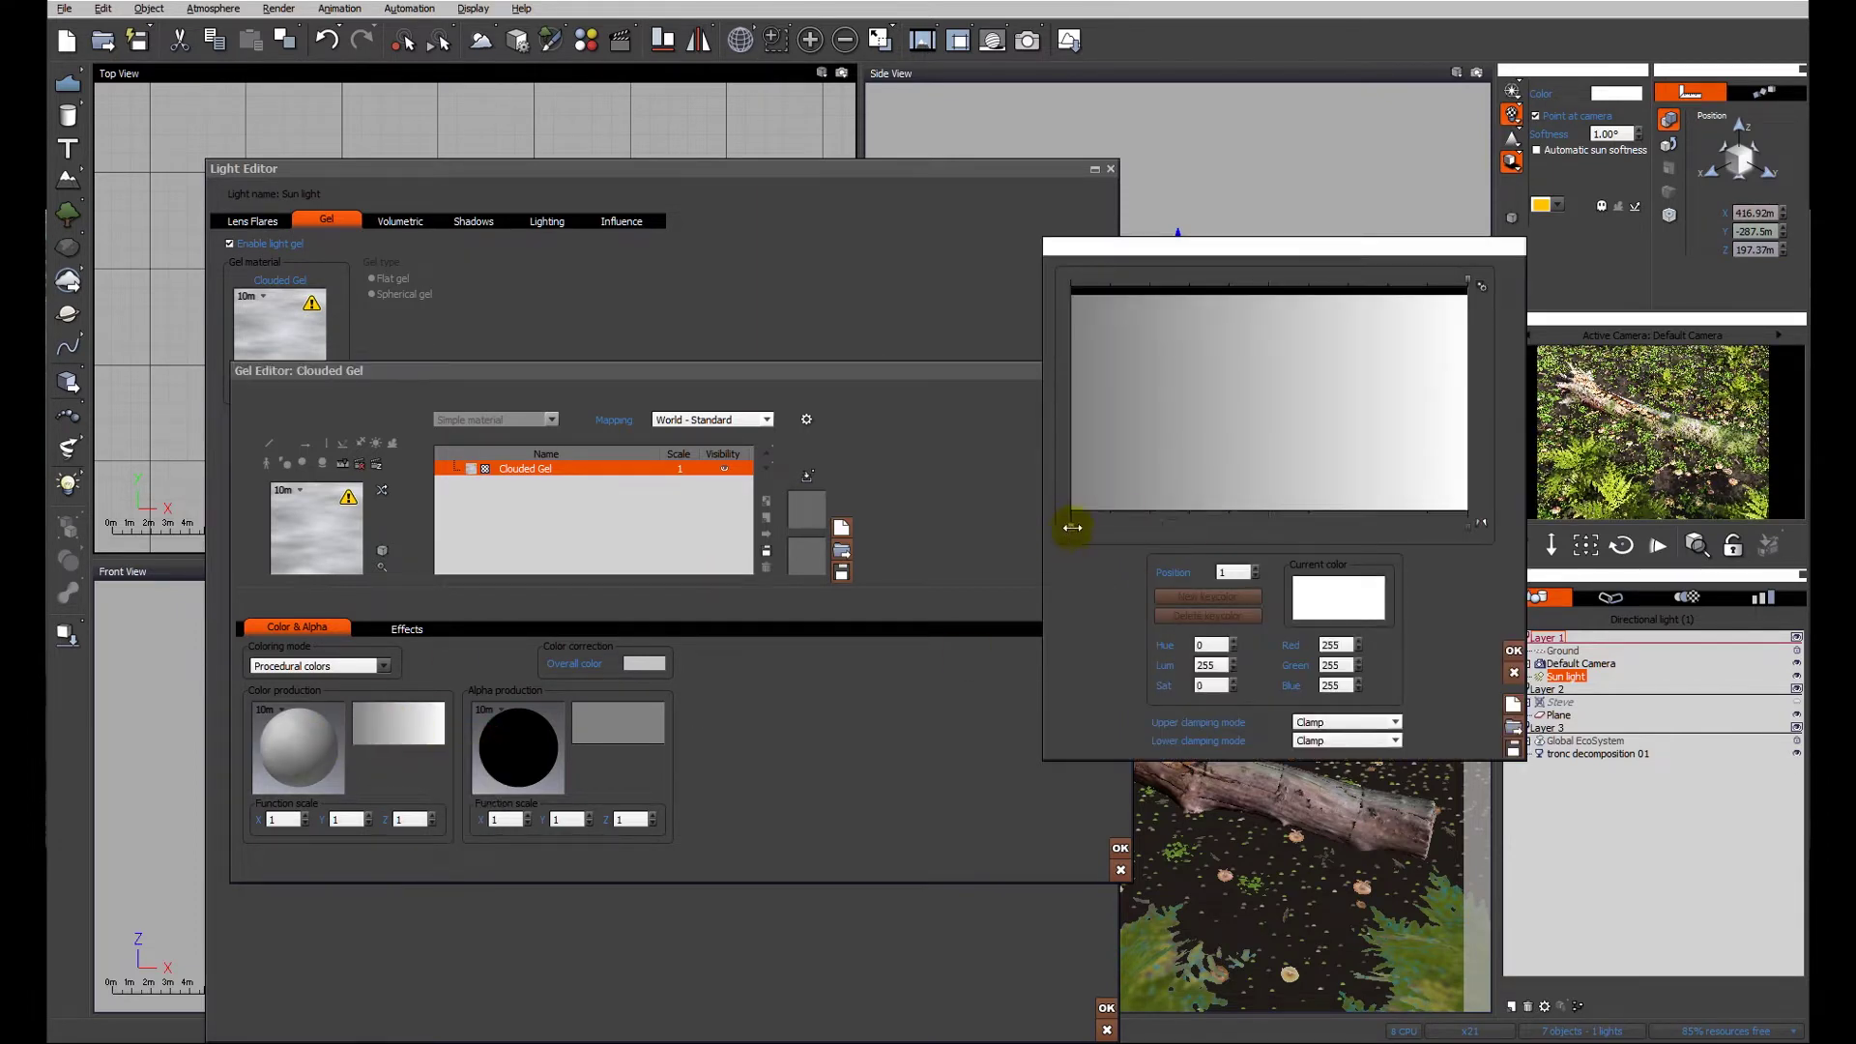
right_click(1361, 603)
left_click(1364, 613)
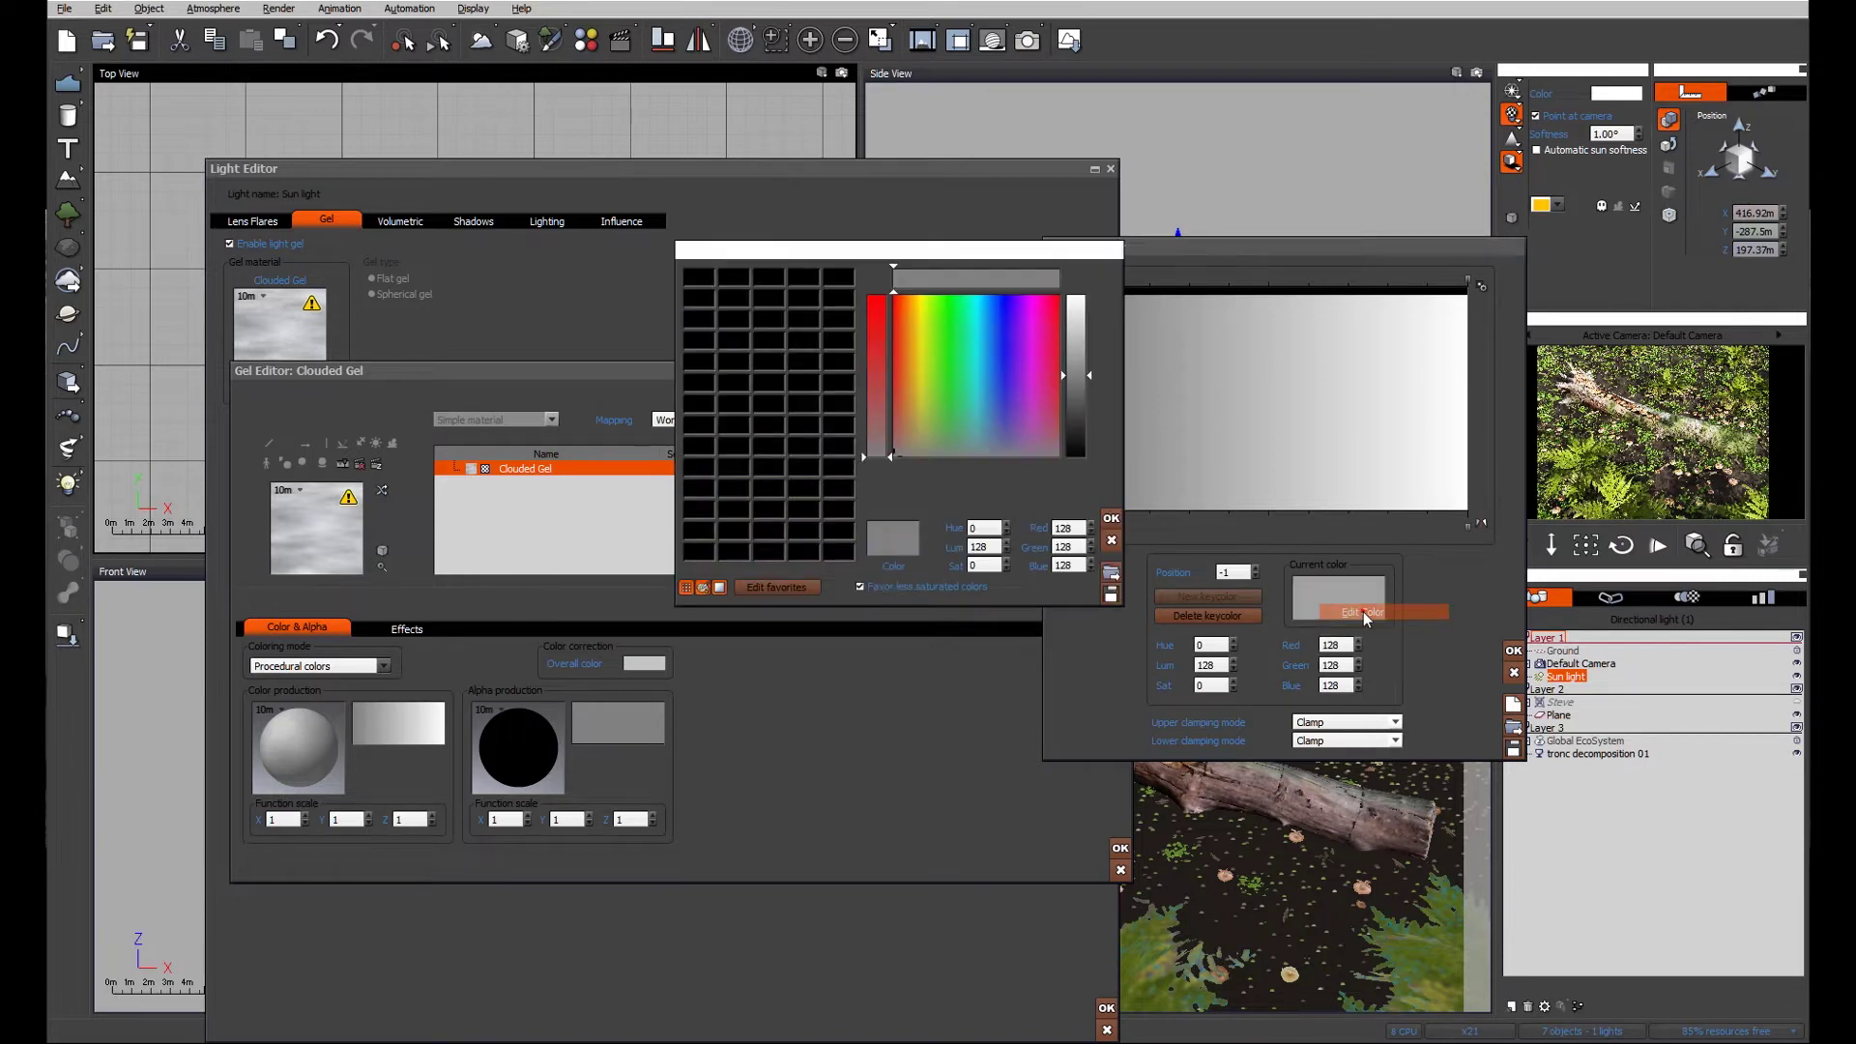
left_click_drag(1069, 375, 1086, 491)
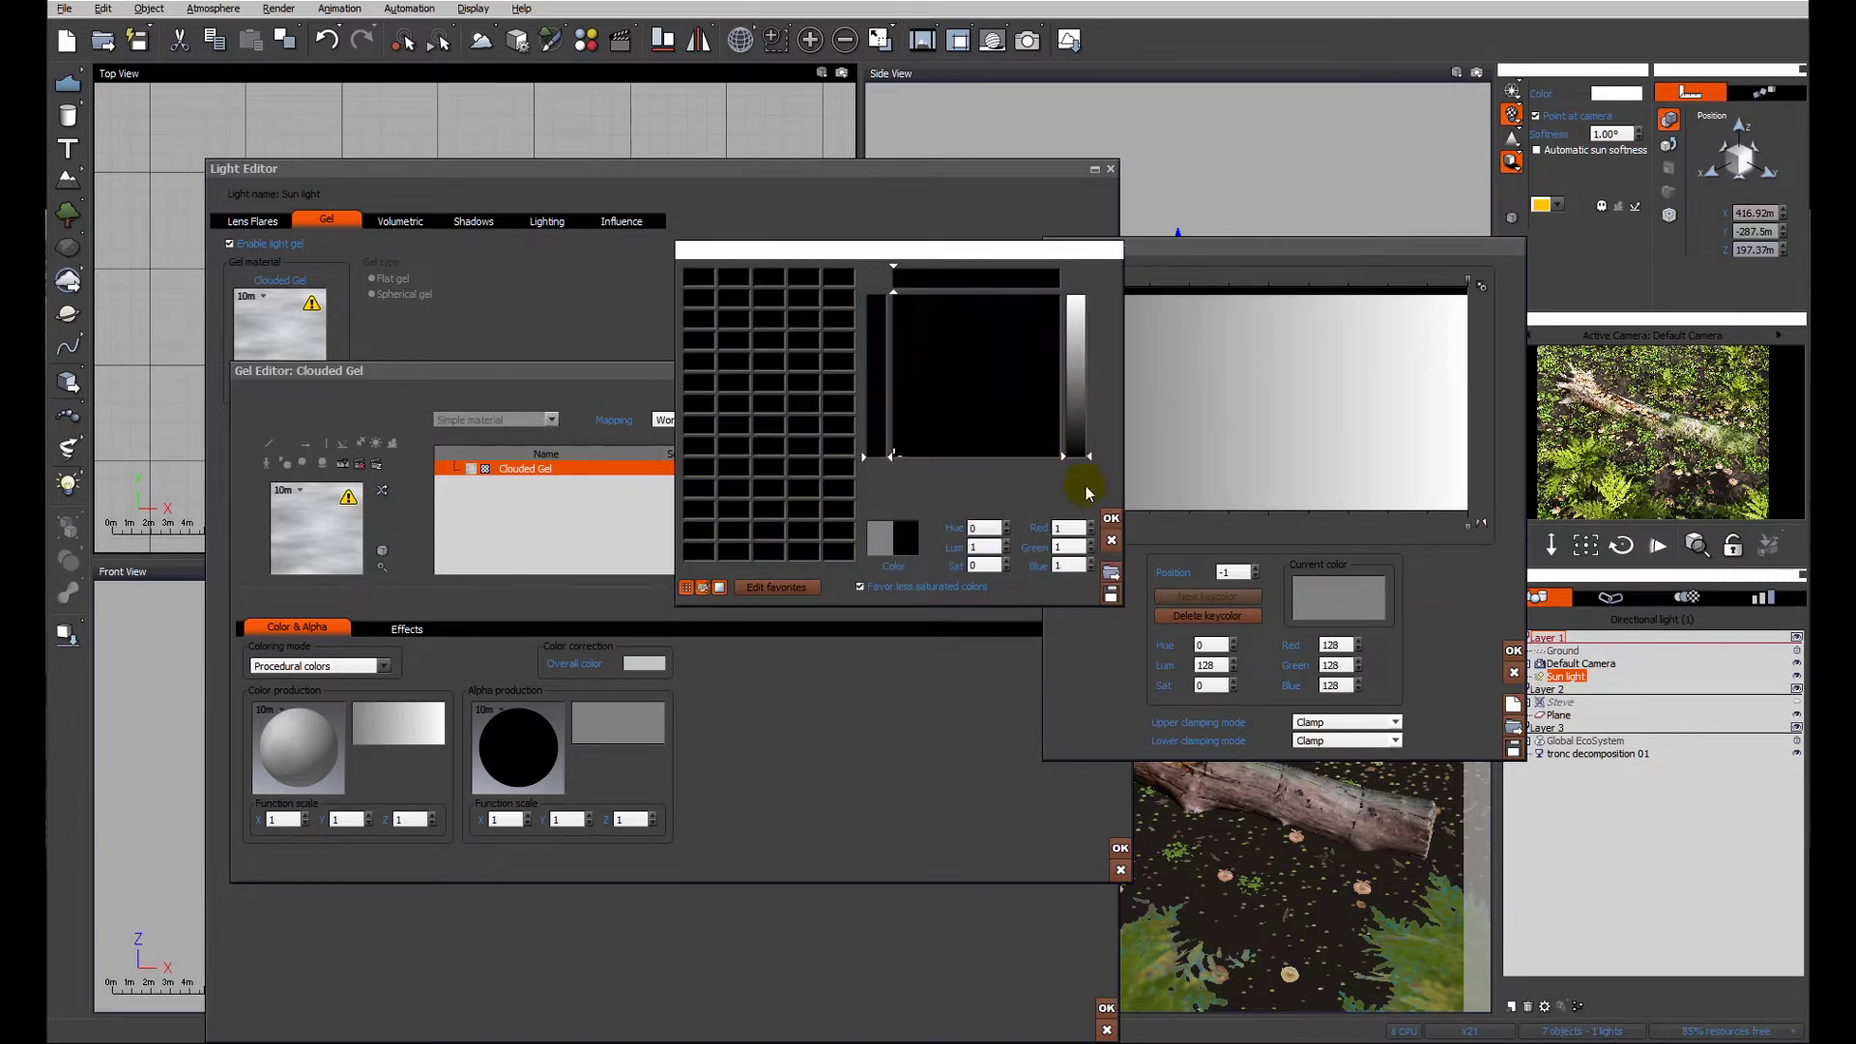
left_click(1111, 518)
left_click(1514, 651)
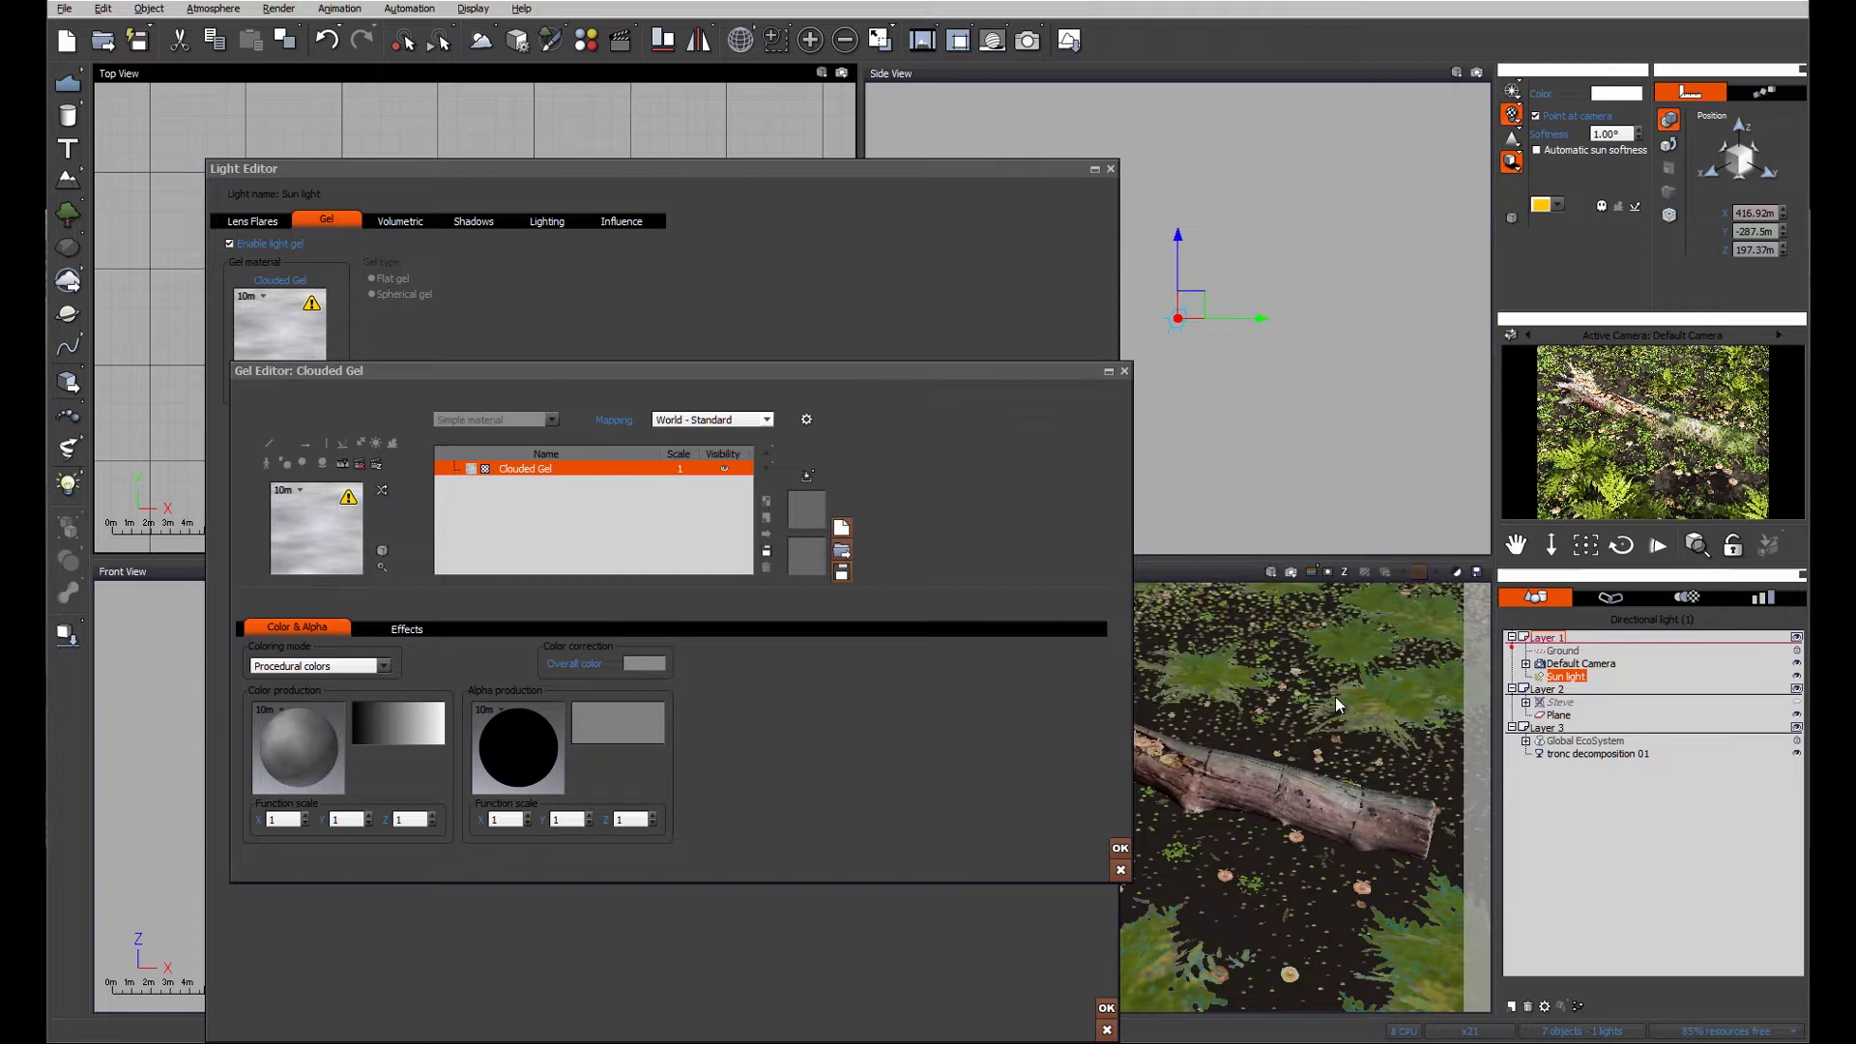
right_click(298, 754)
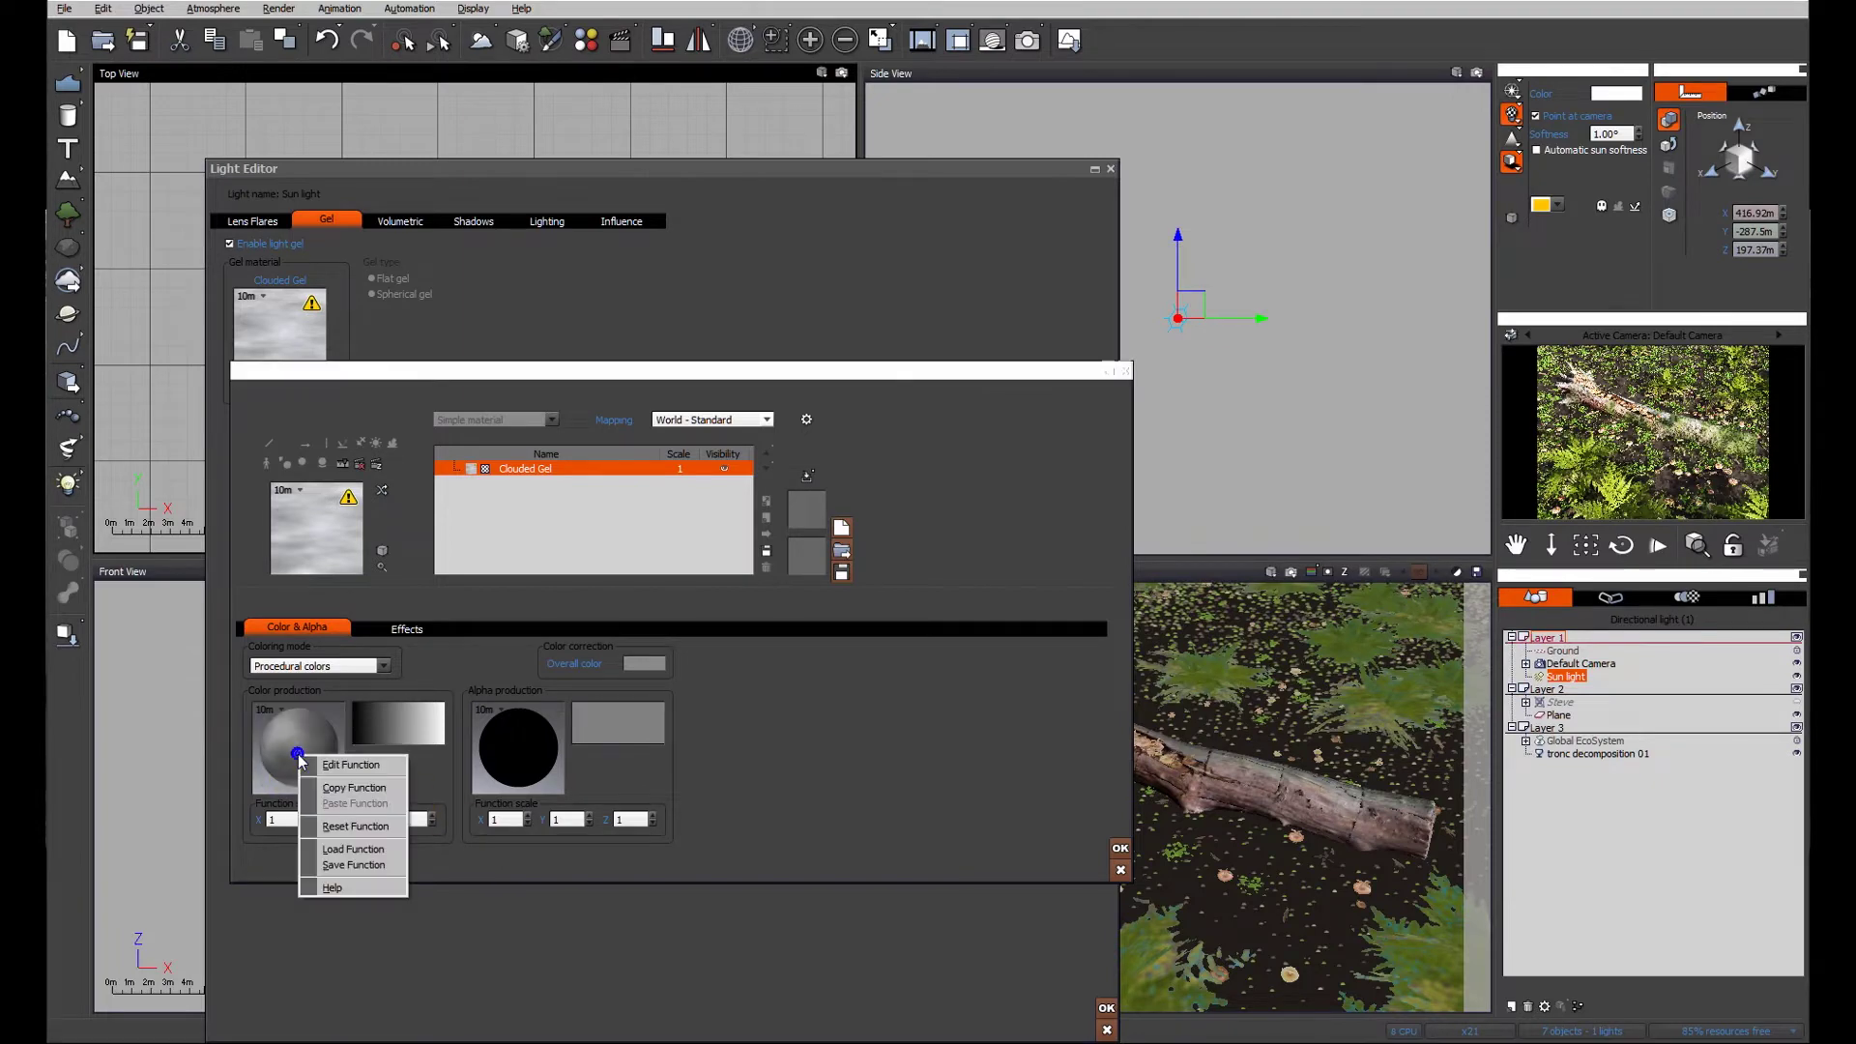
Open the gel's colour function graph and rearrange the output, Color map, Filter and Basic Repeater nodes.
left_click(335, 764)
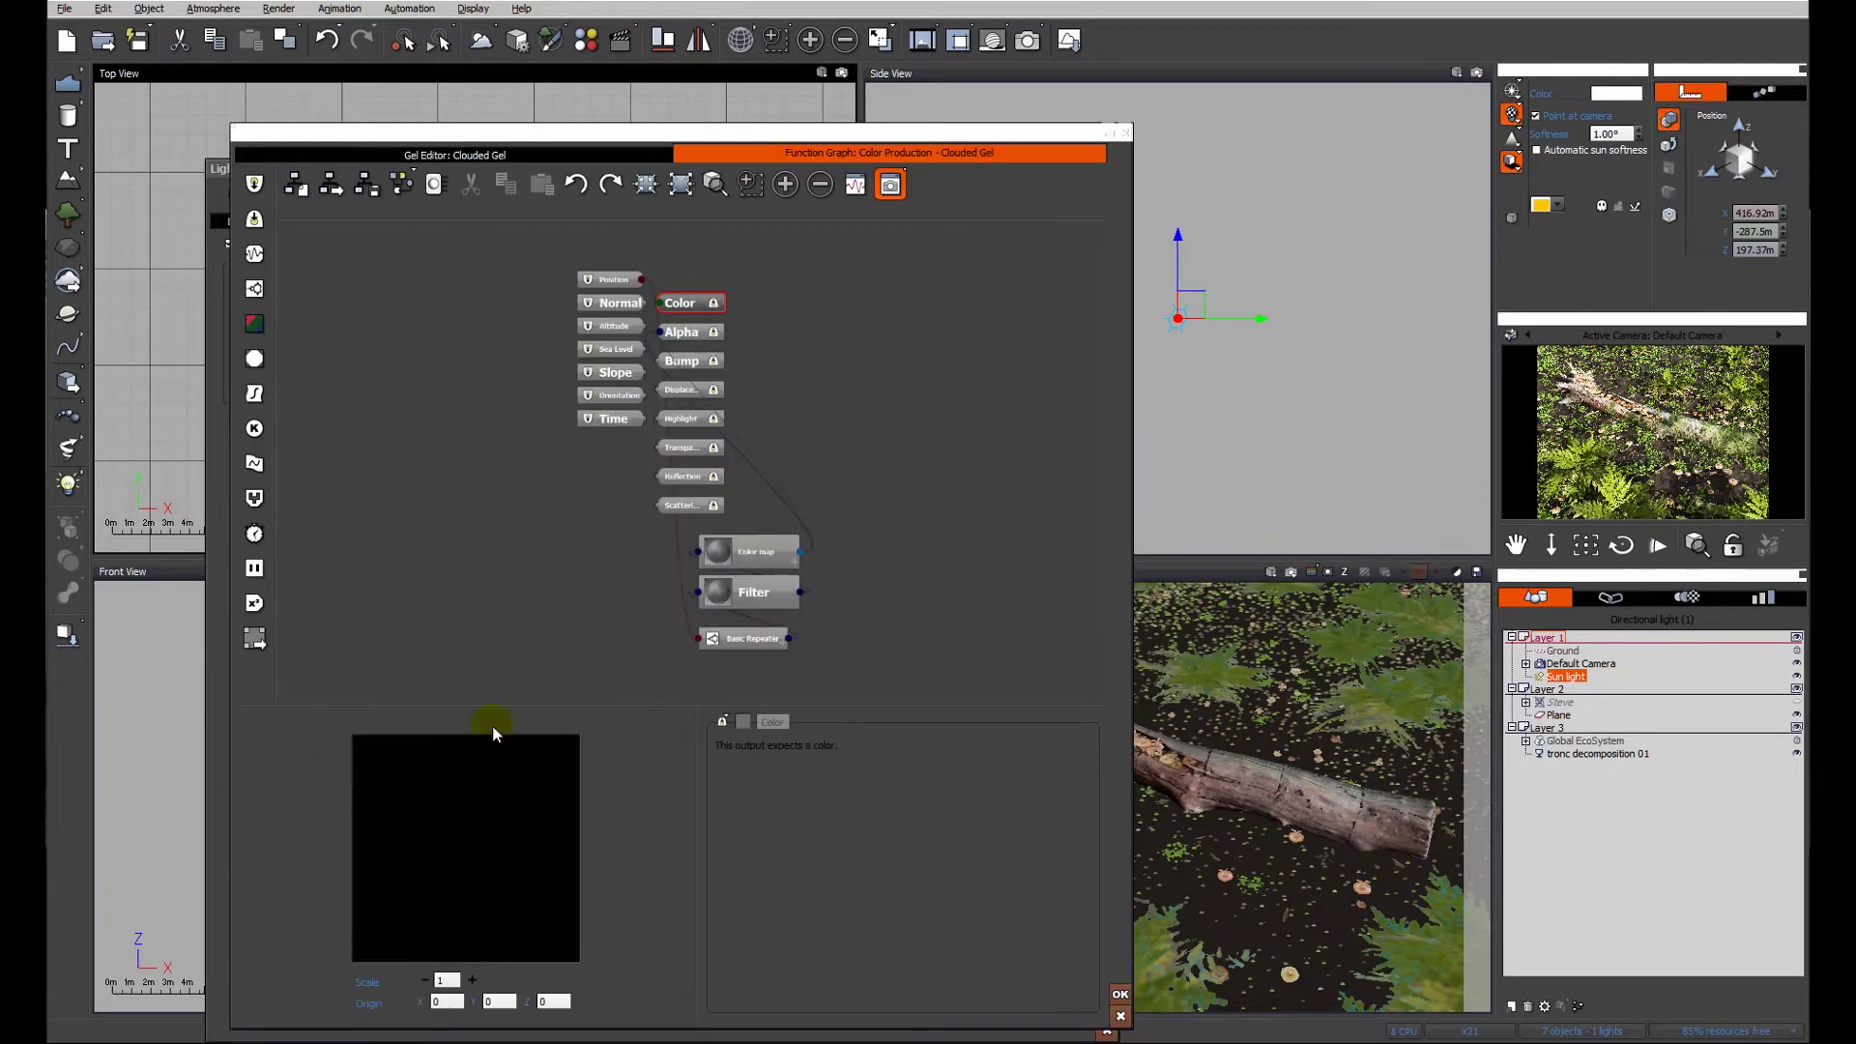
left_click_drag(692, 304, 1016, 319)
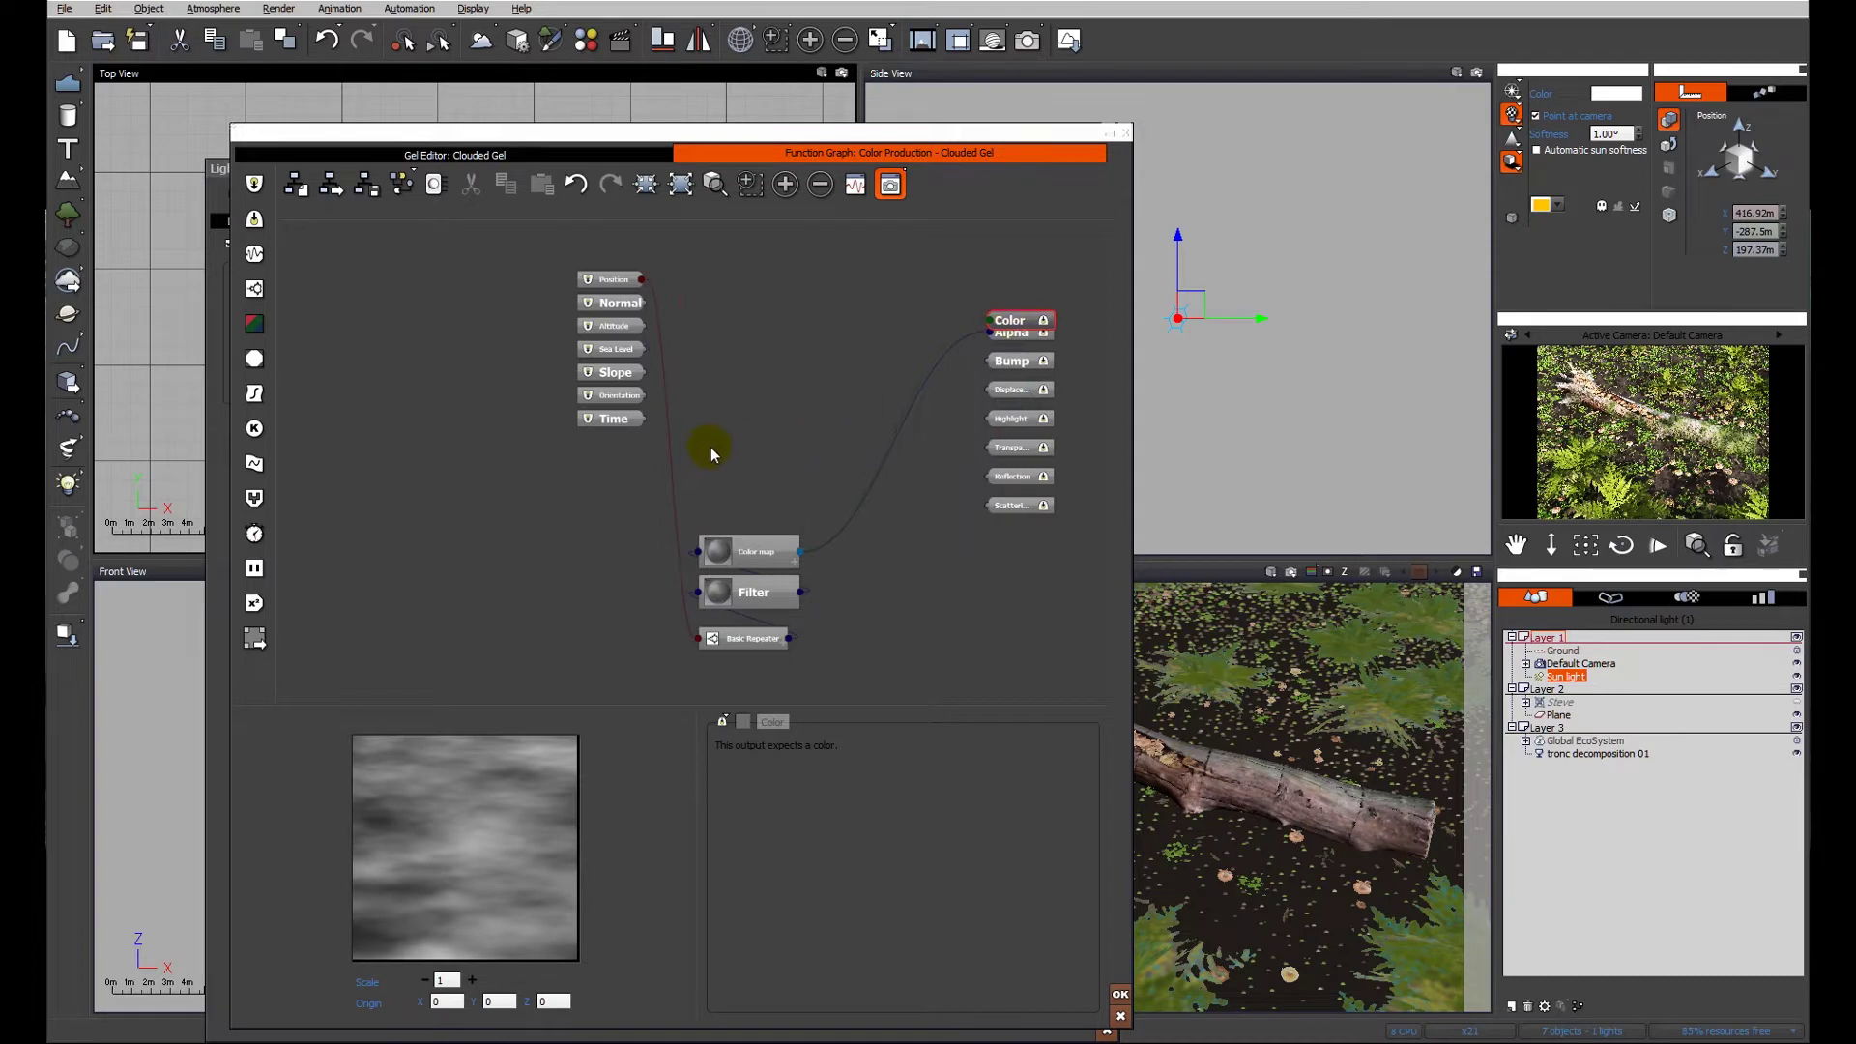
left_click_drag(725, 432, 817, 343)
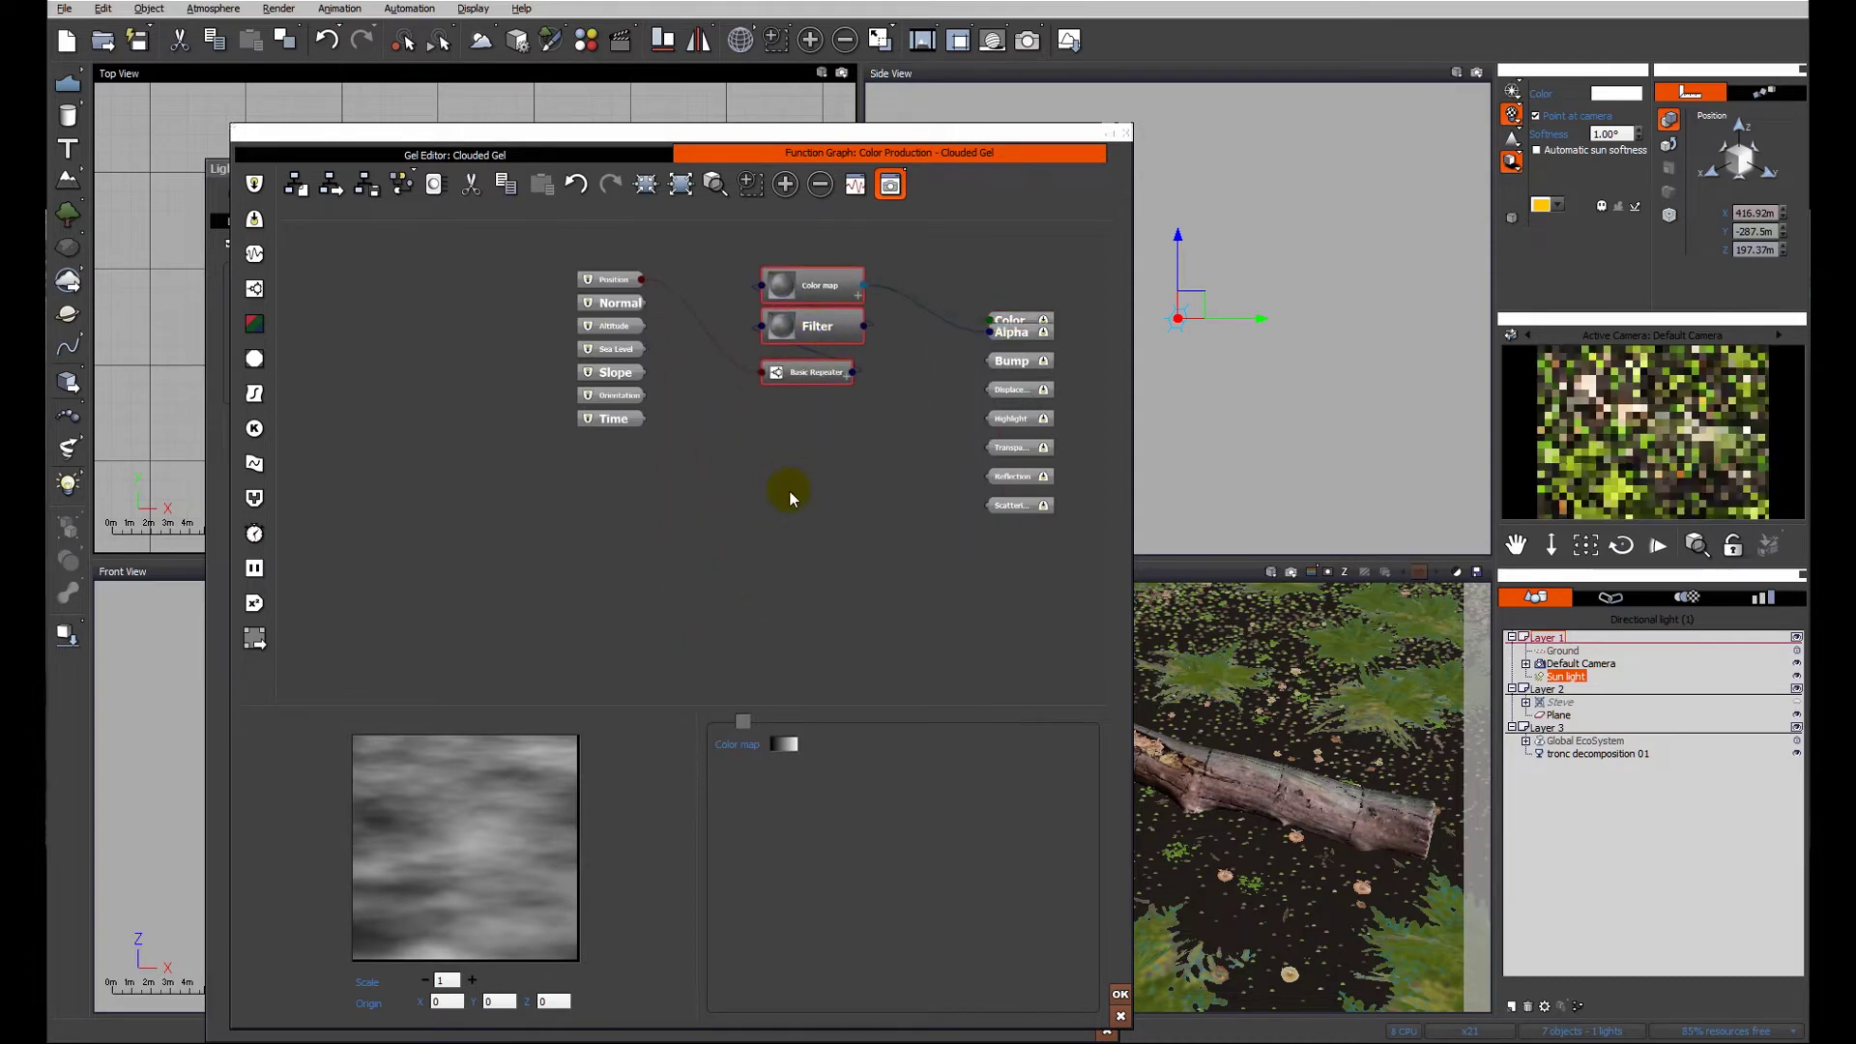
left_click(789, 490)
Set the Basic Repeater noise amplitude to 2 for a stark black-and-white gel pattern.
left_click(813, 372)
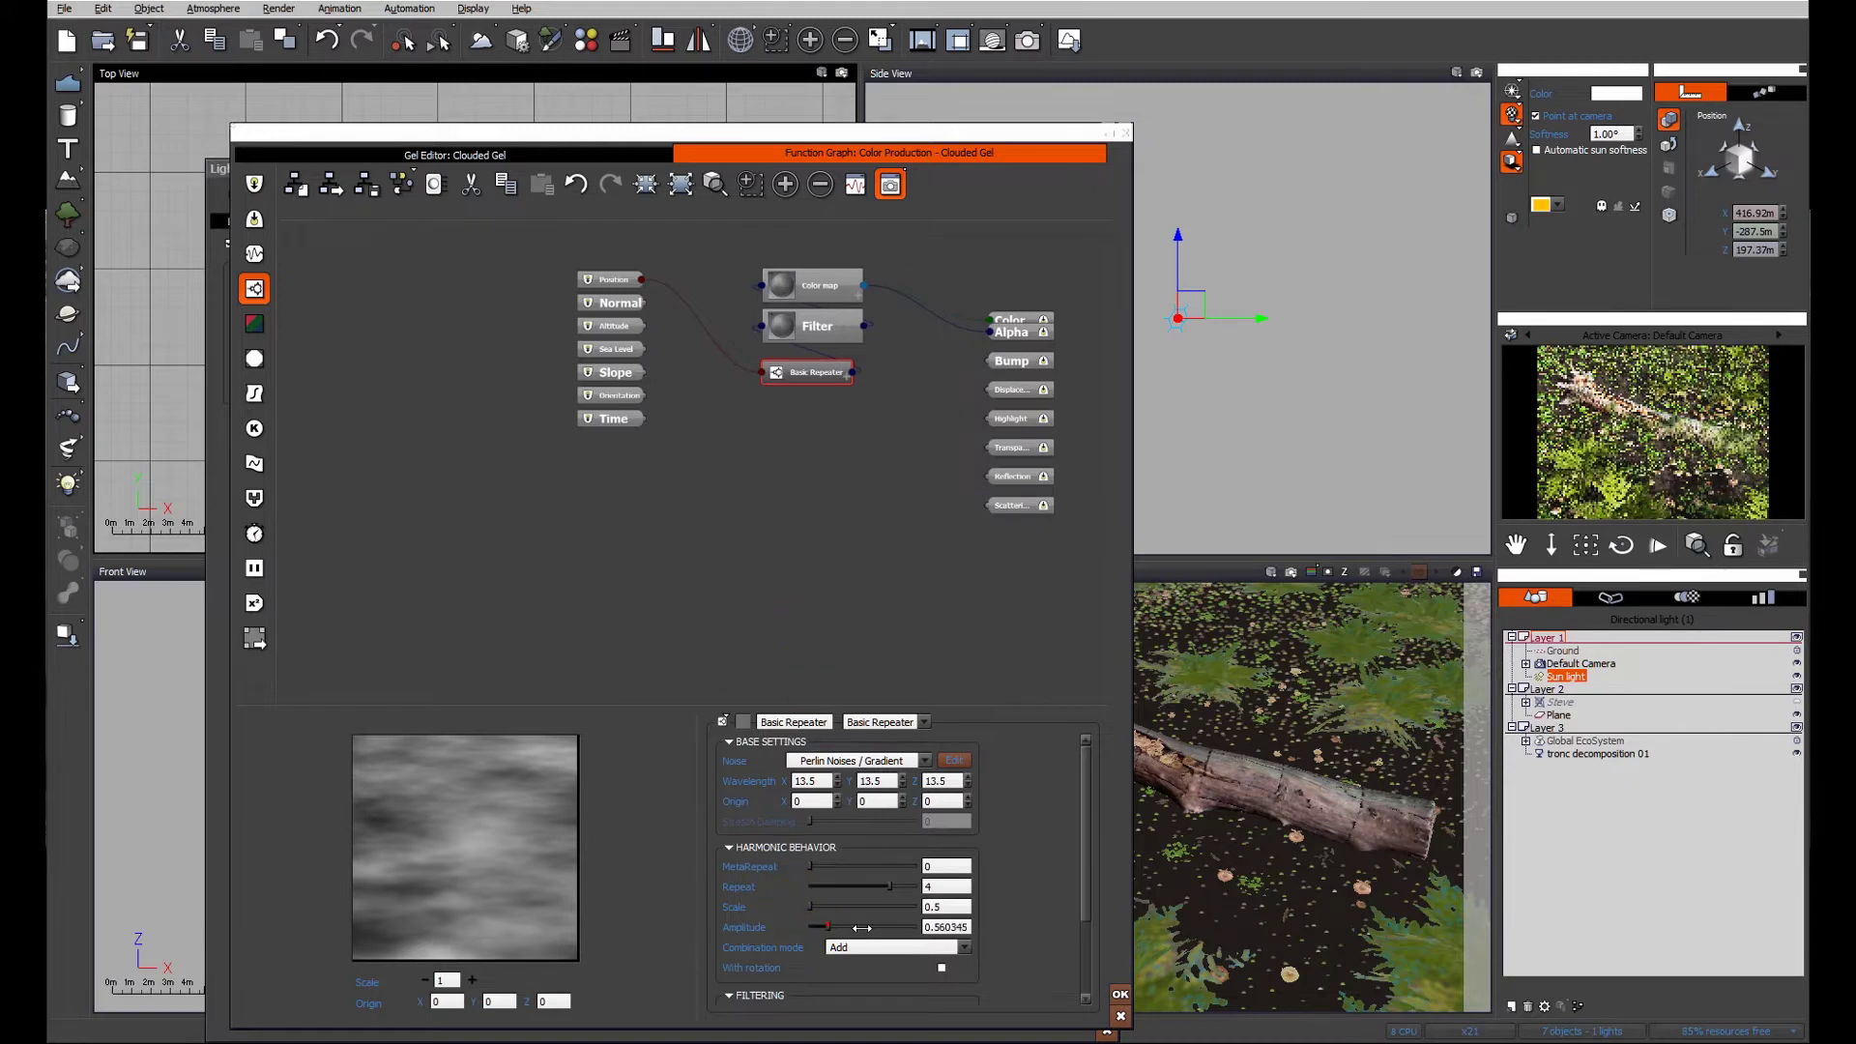
left_click_drag(861, 929, 928, 933)
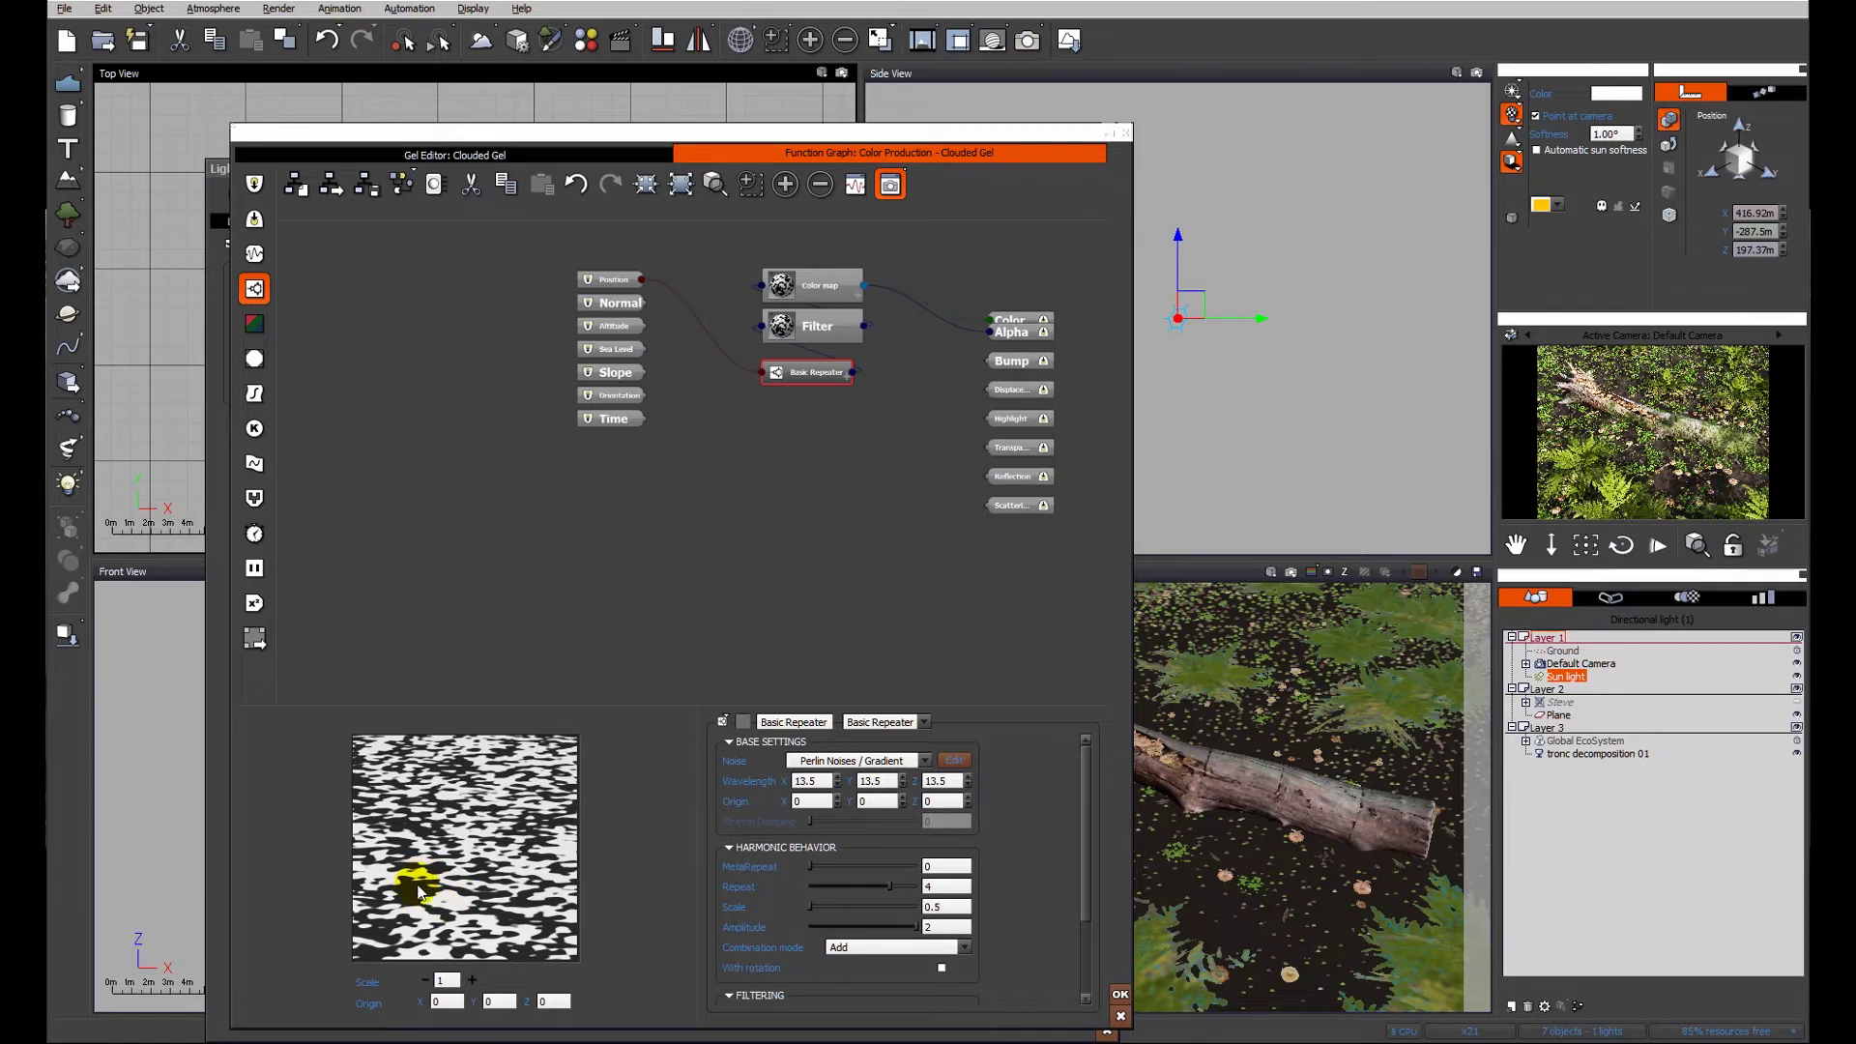
left_click(480, 153)
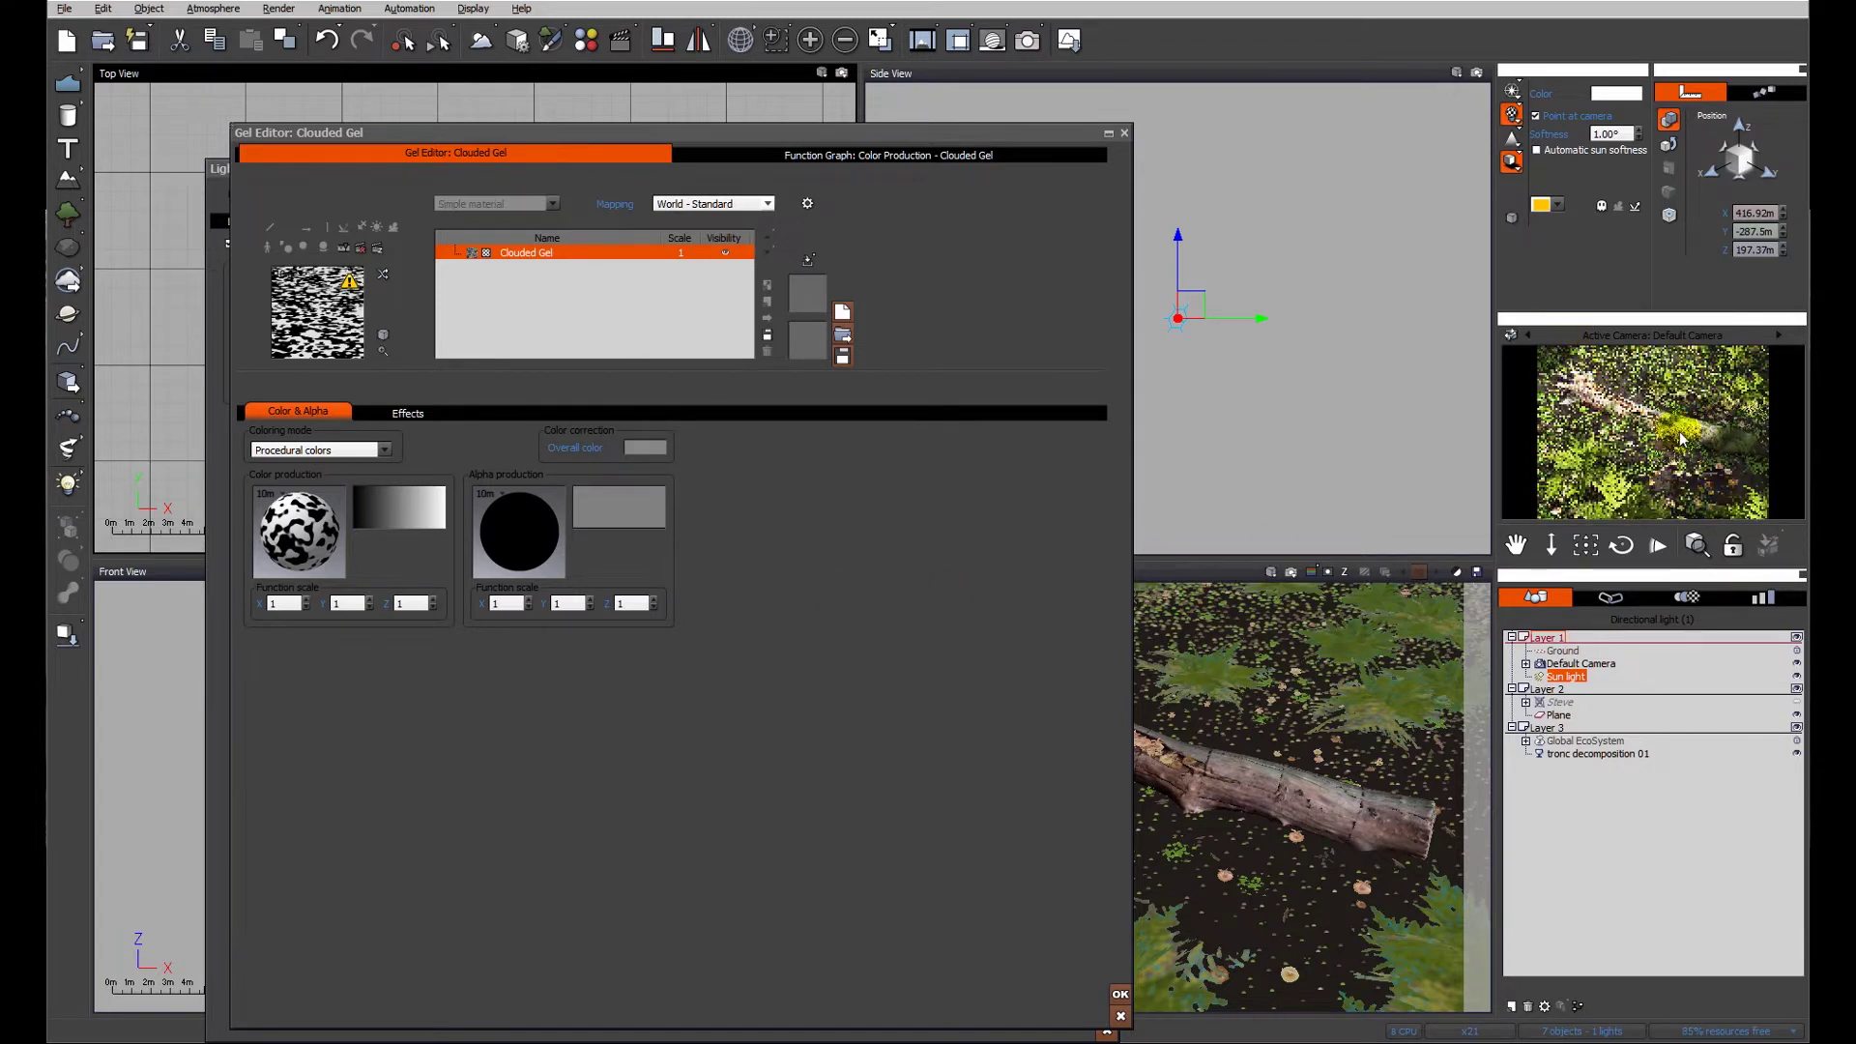
Set the Clouded Gel scale to 0.1.
left_click(680, 253)
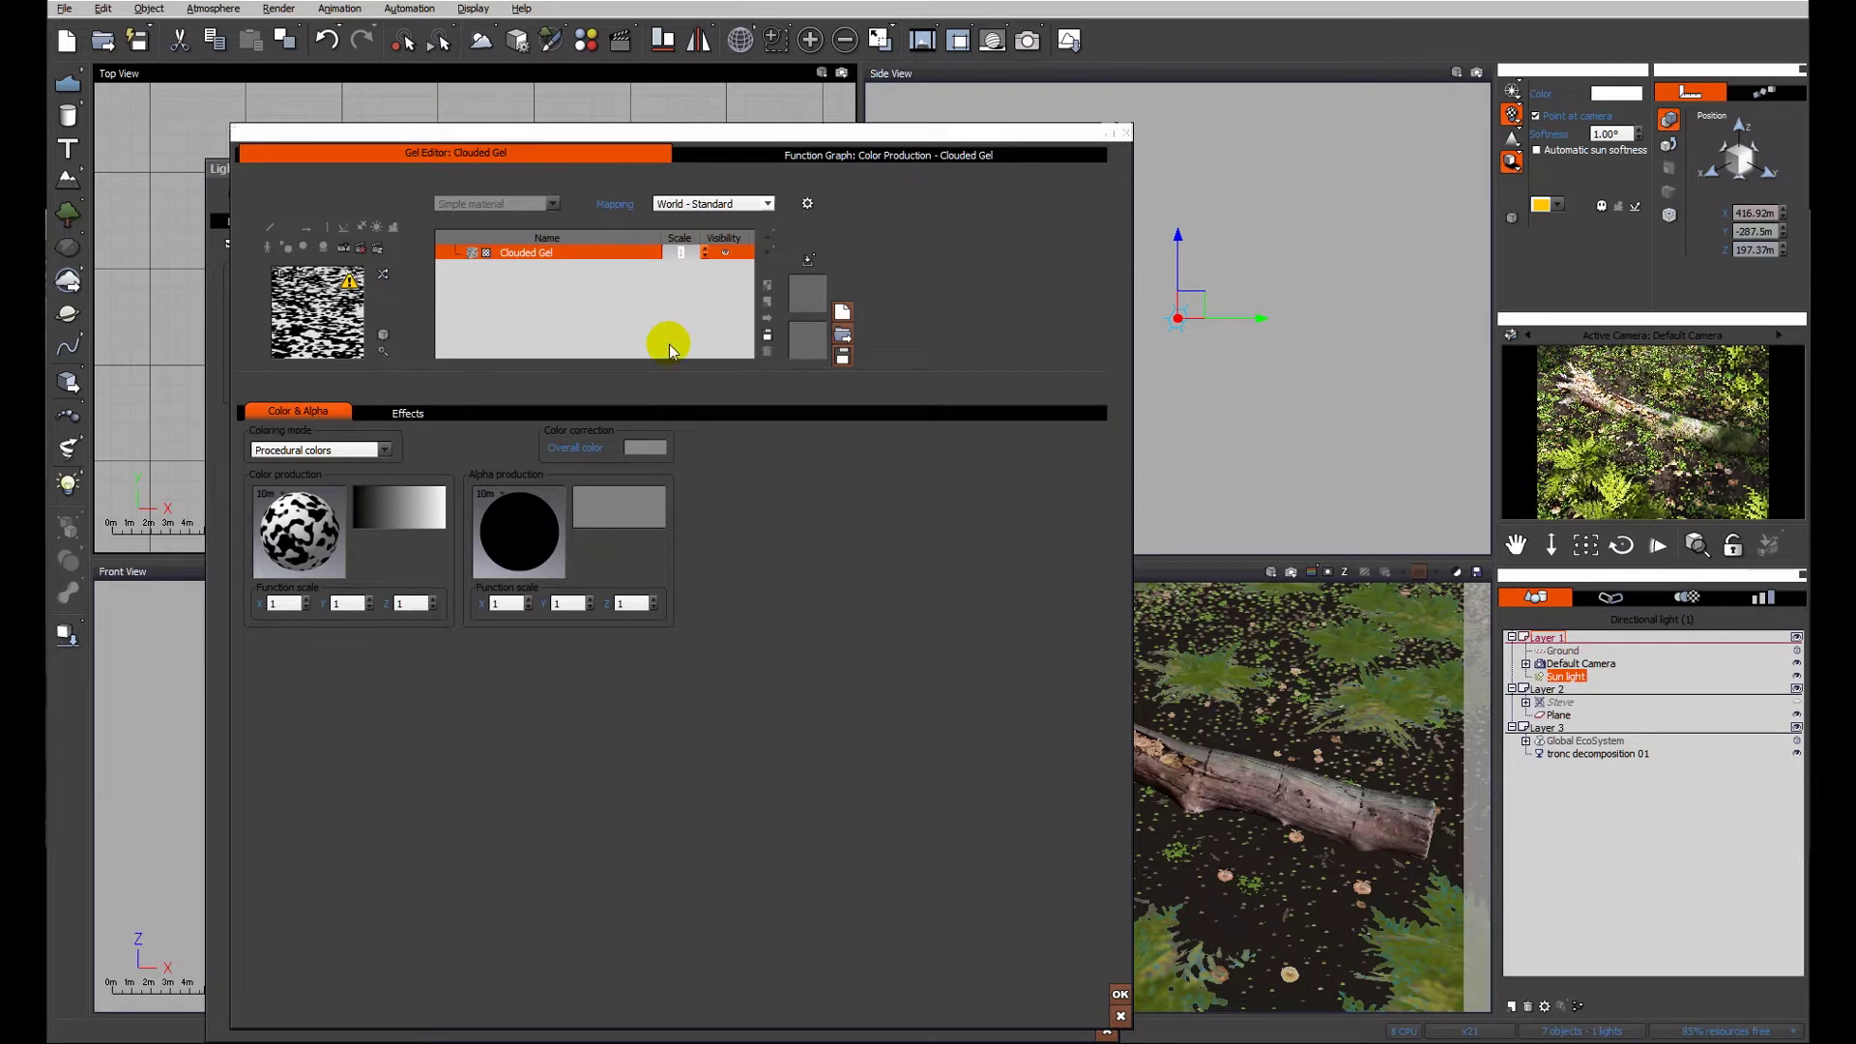
type("0.1")
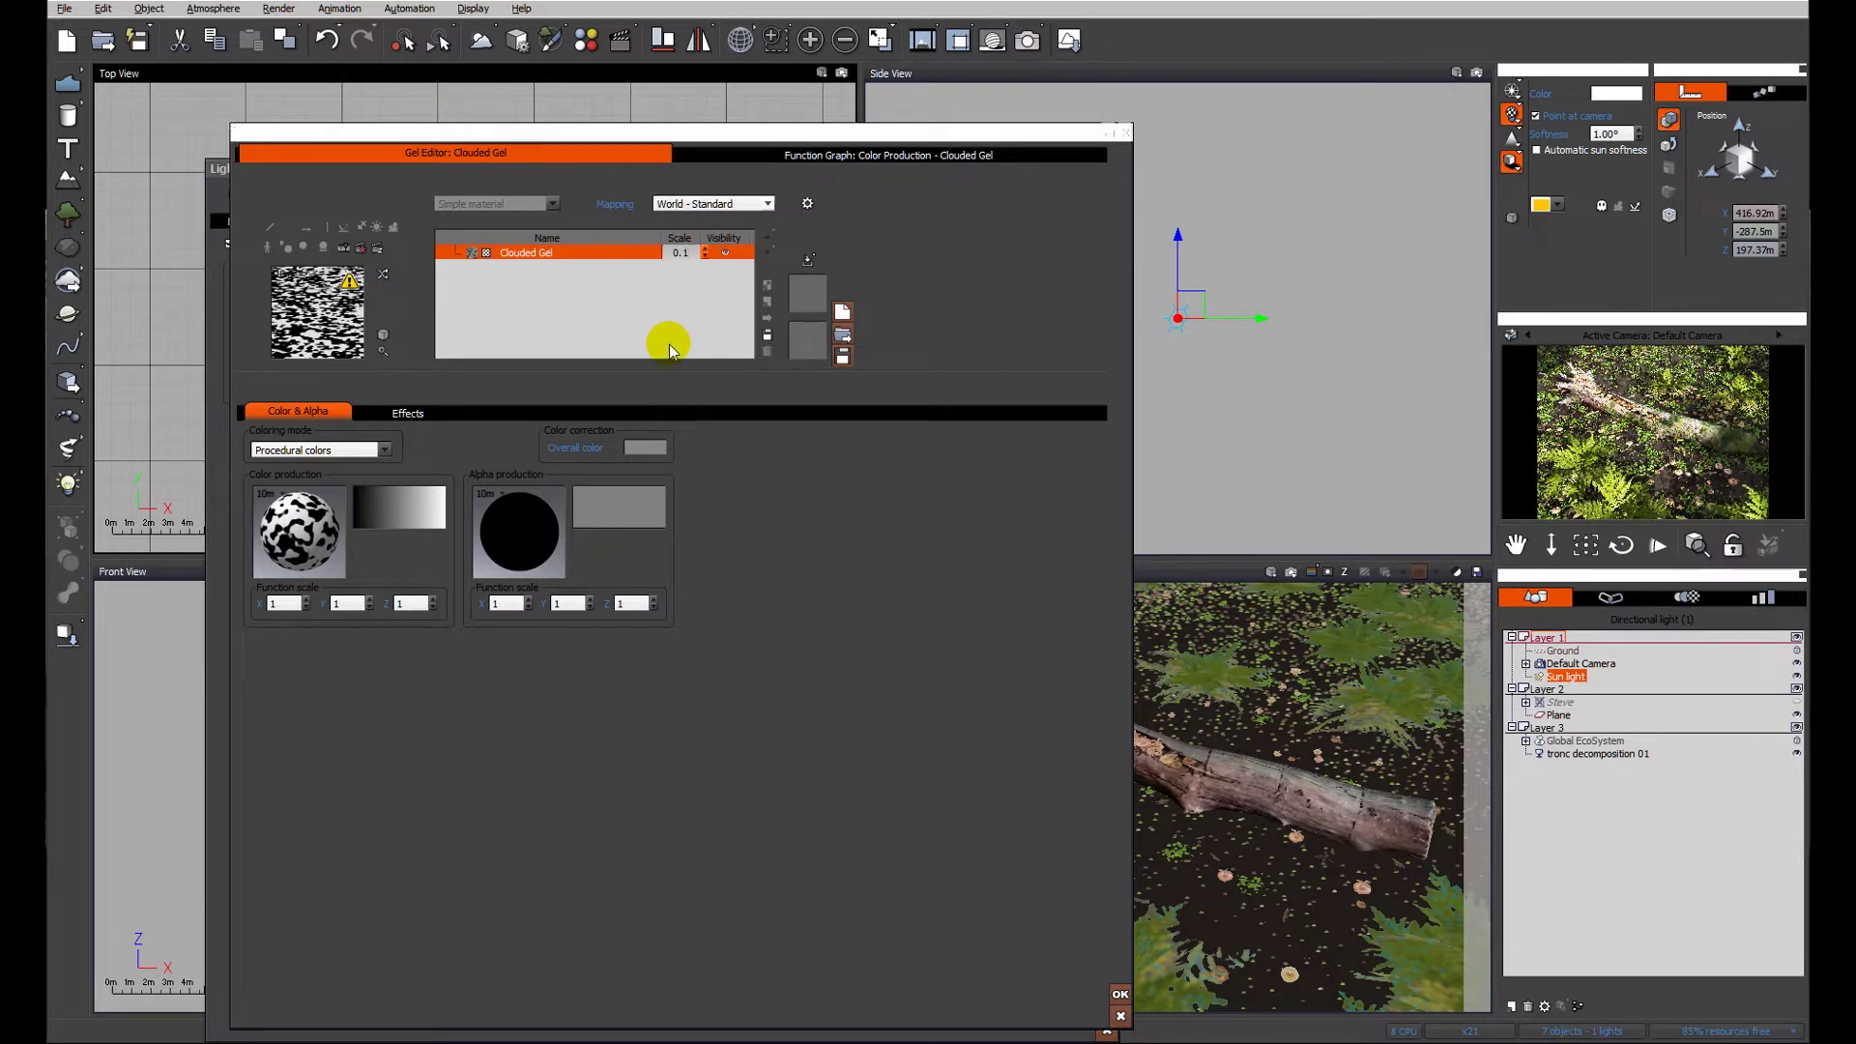
key("Return")
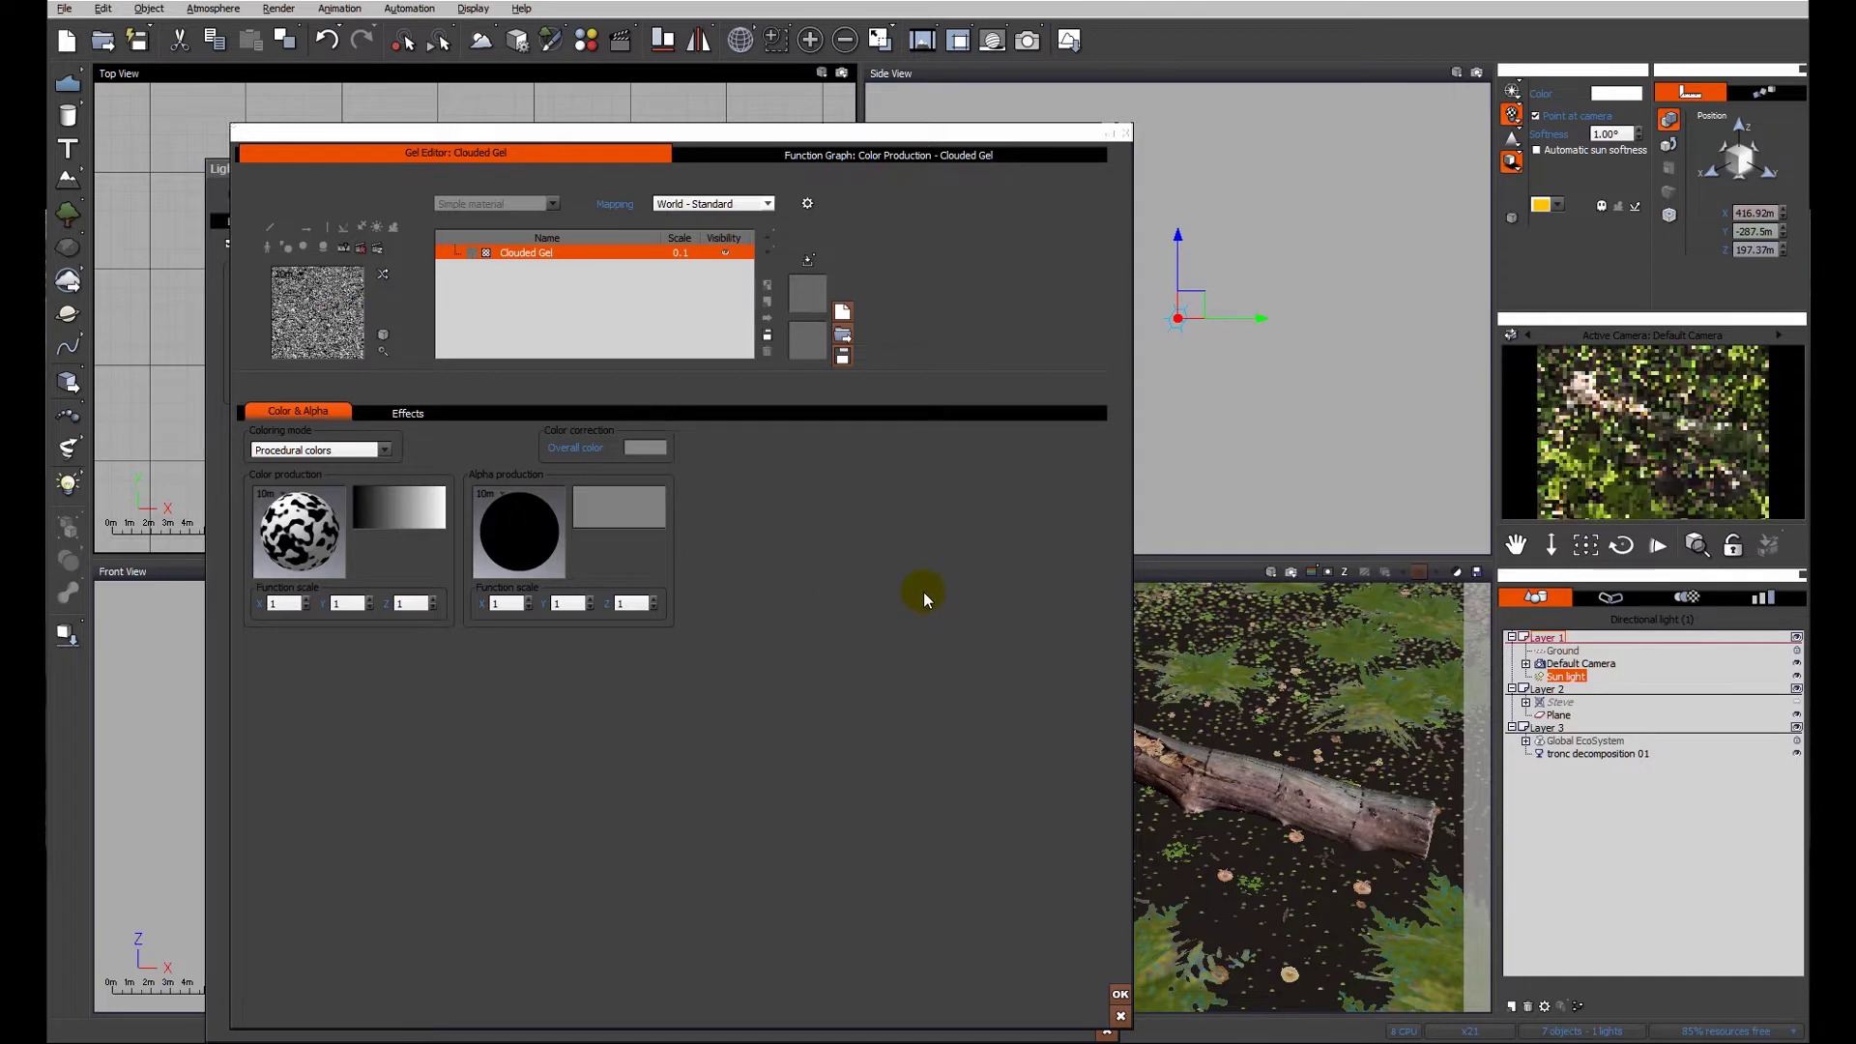
Render a test image with the smaller gel pattern and accept the Gel Editor changes.
left_click(1030, 43)
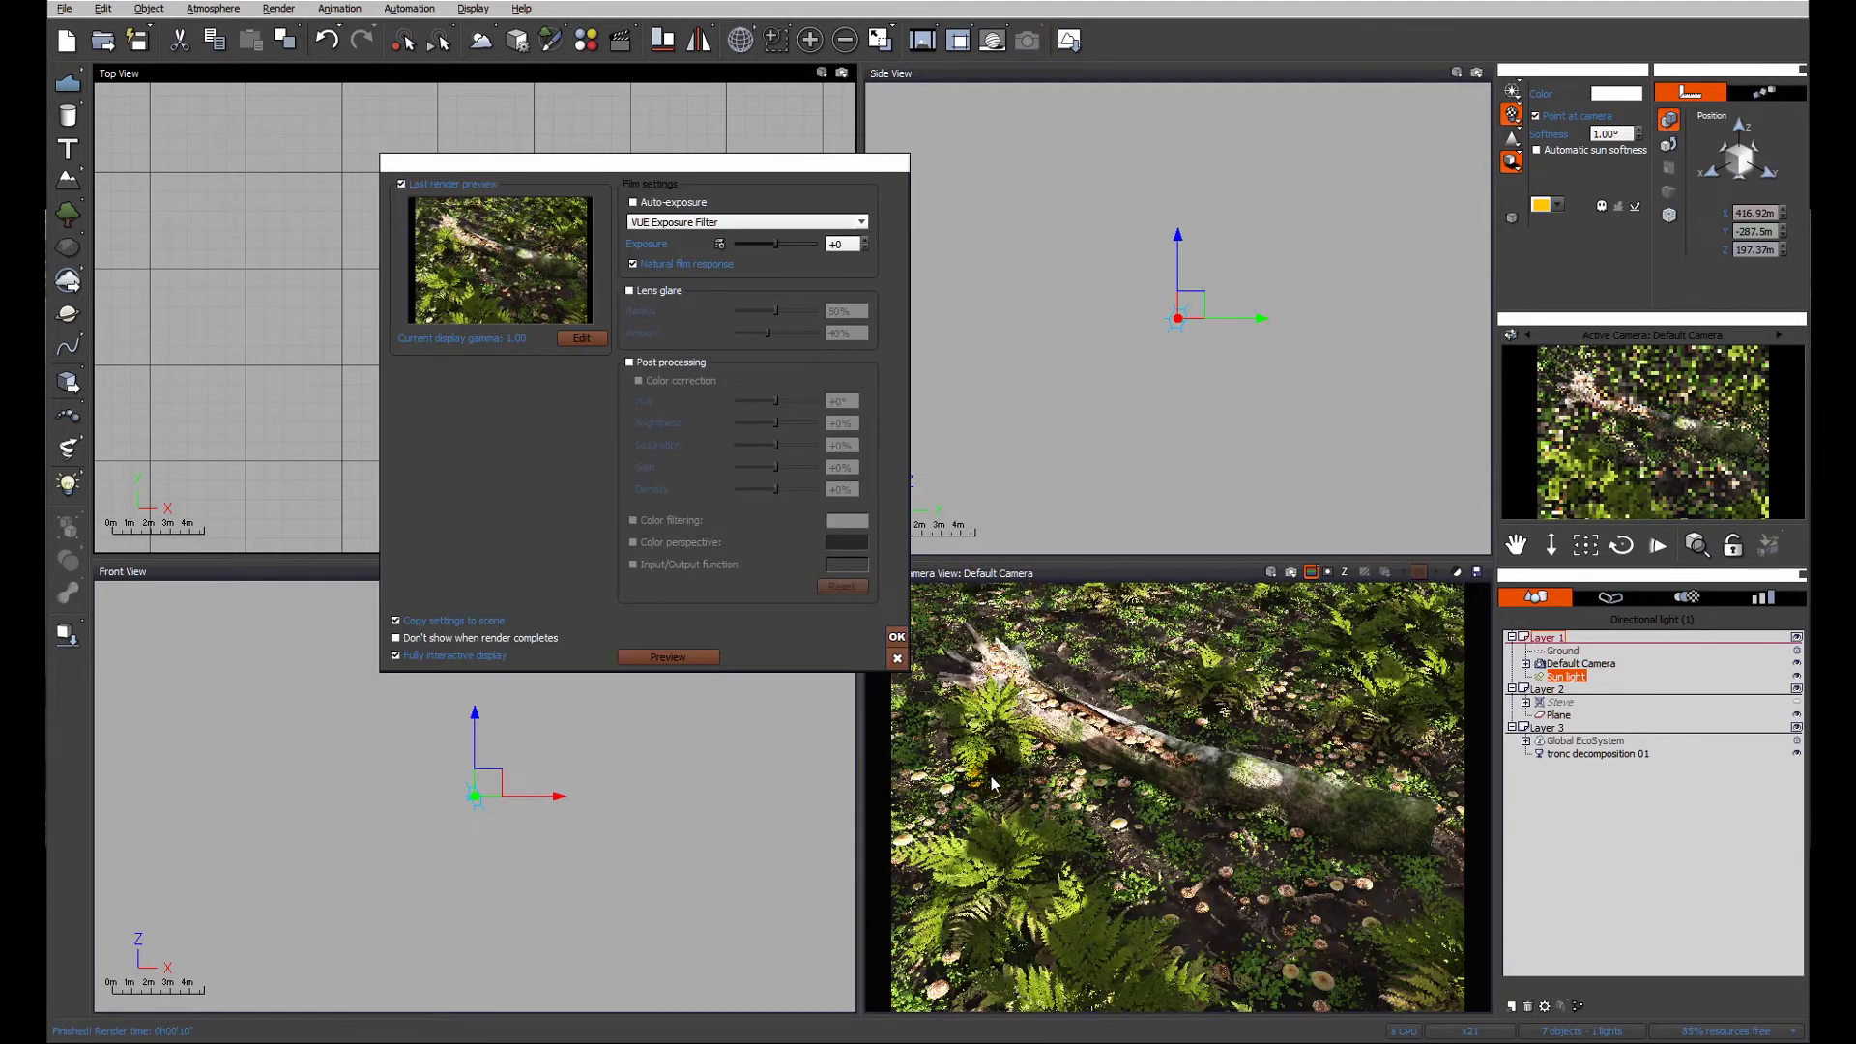
left_click(897, 660)
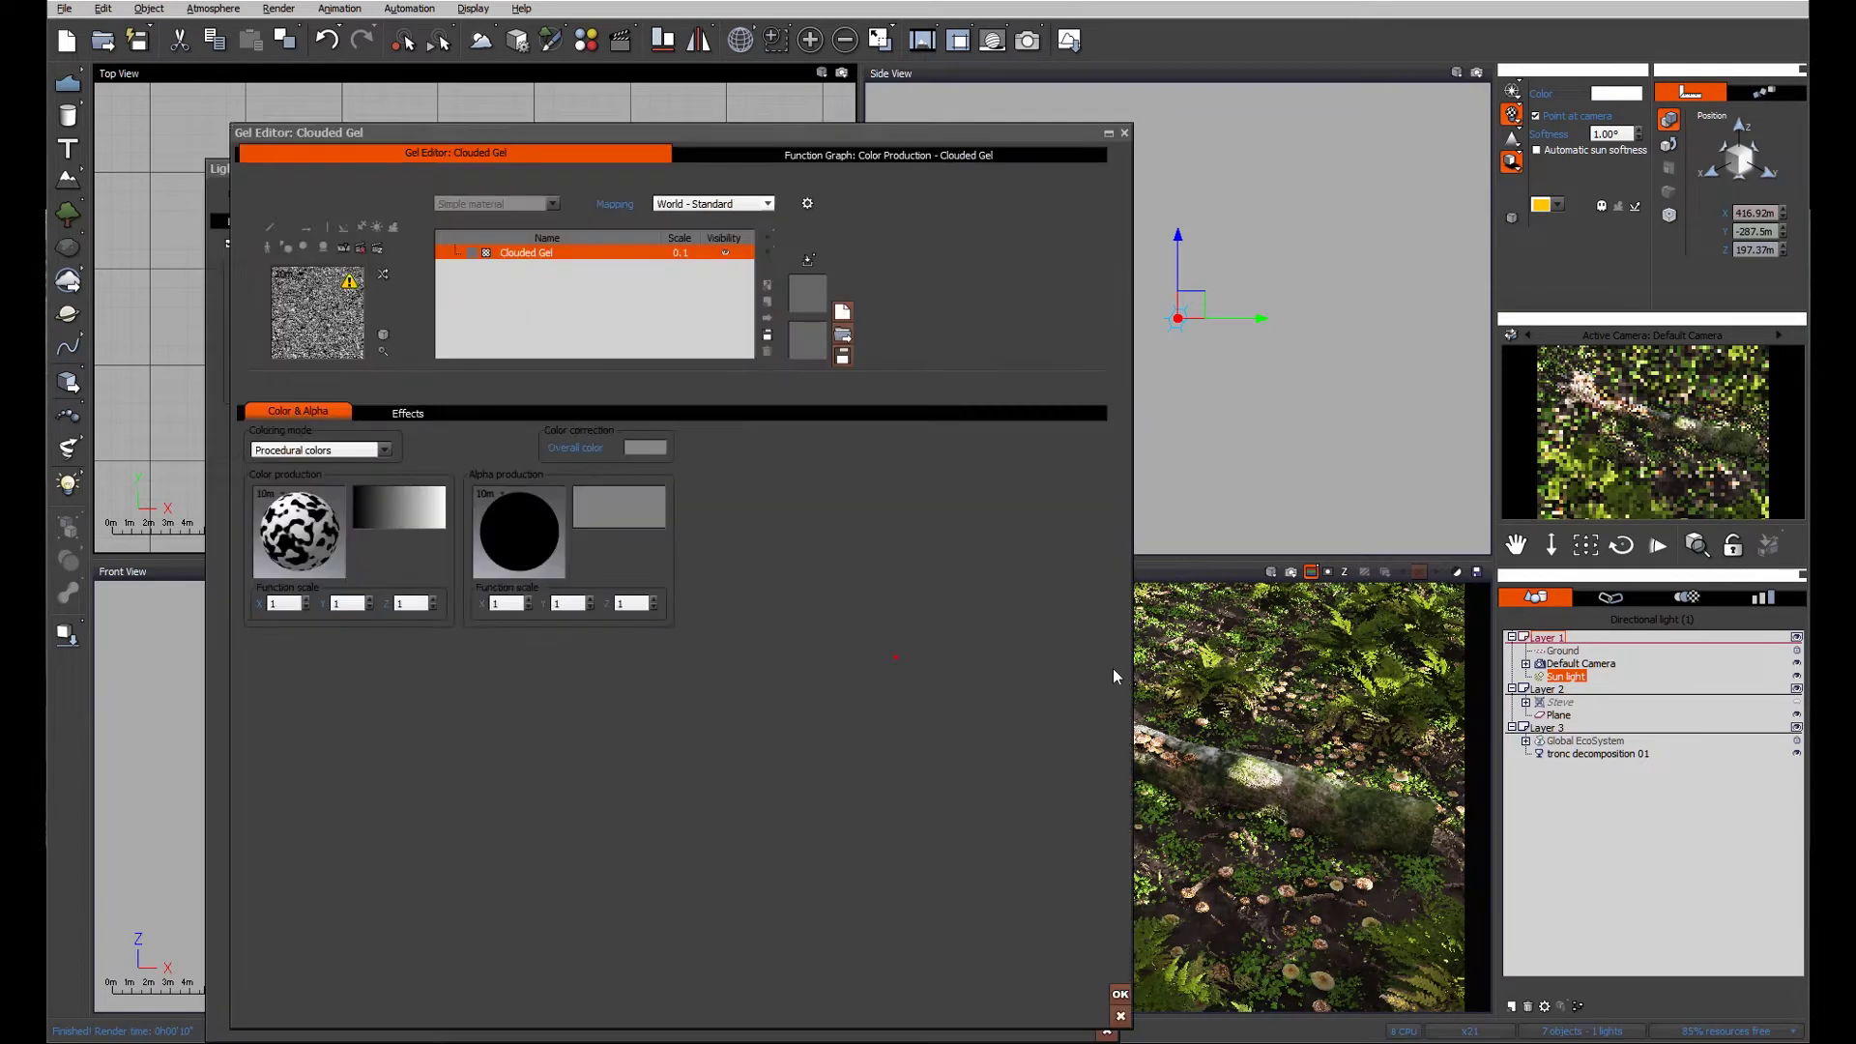
left_click(1121, 995)
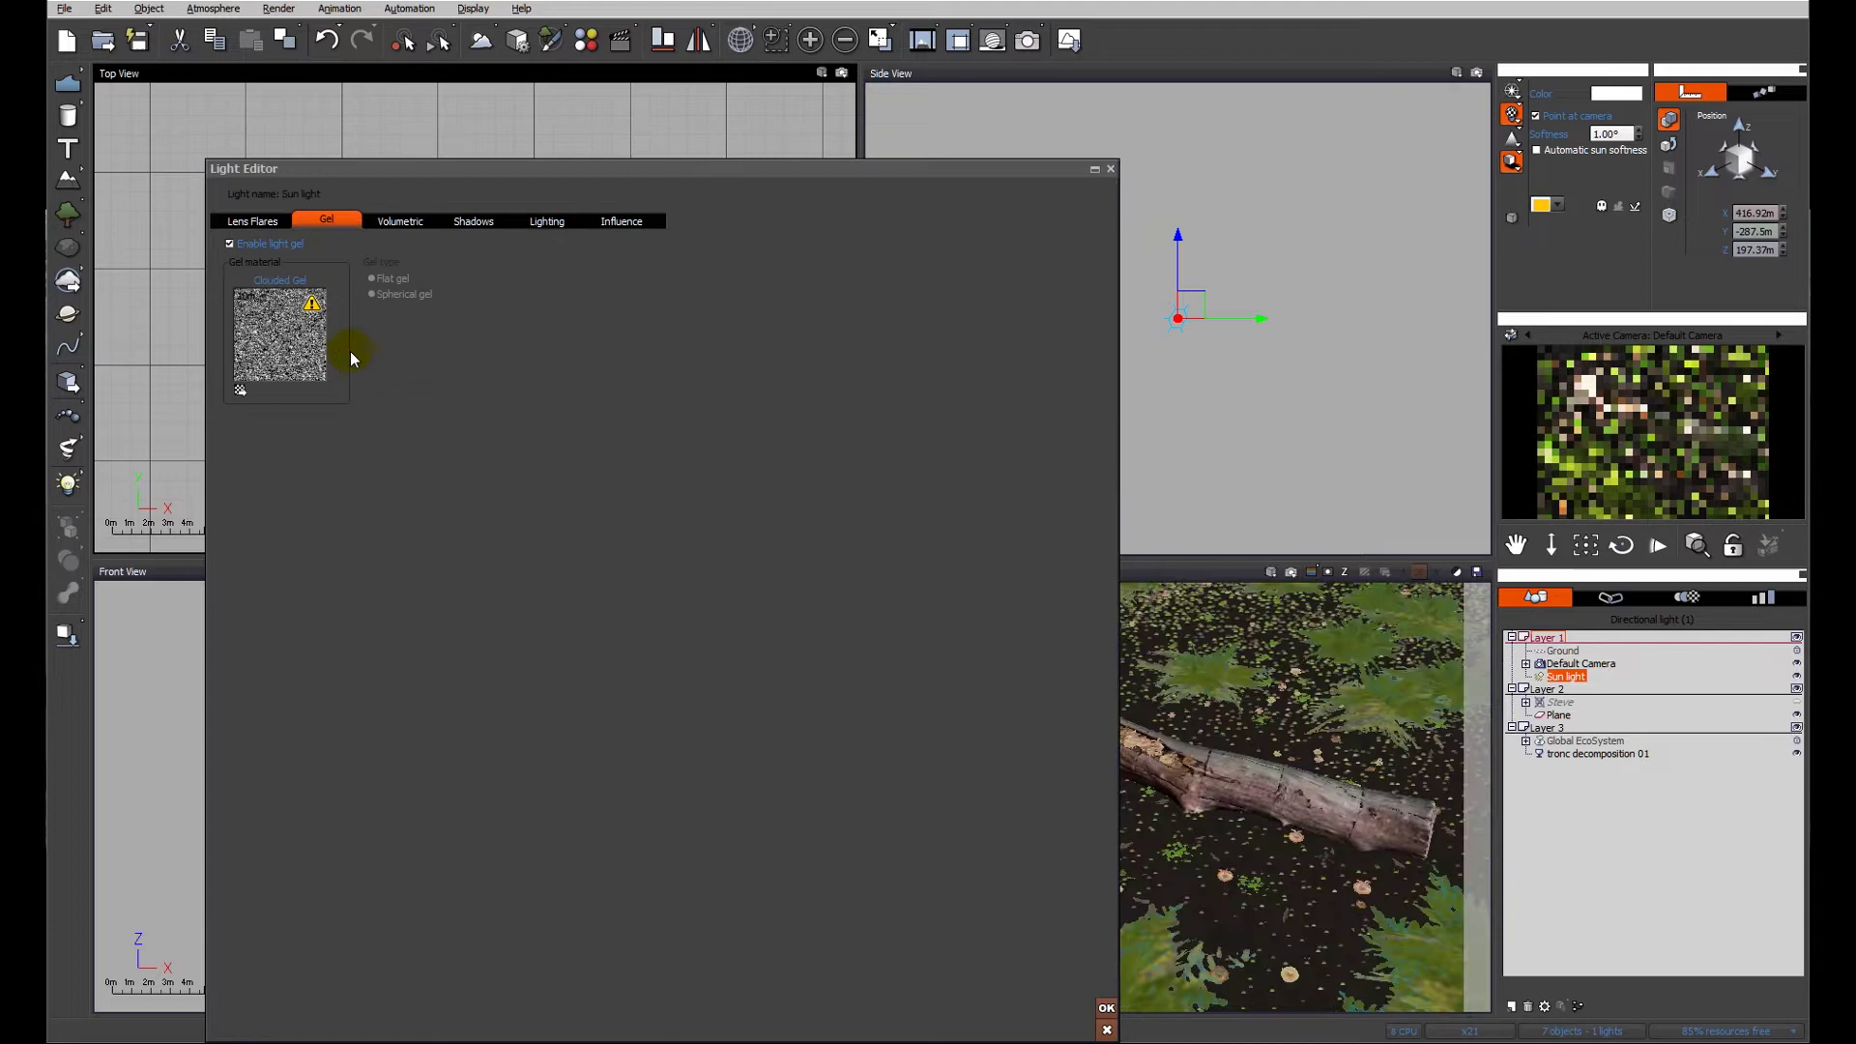
right_click(293, 341)
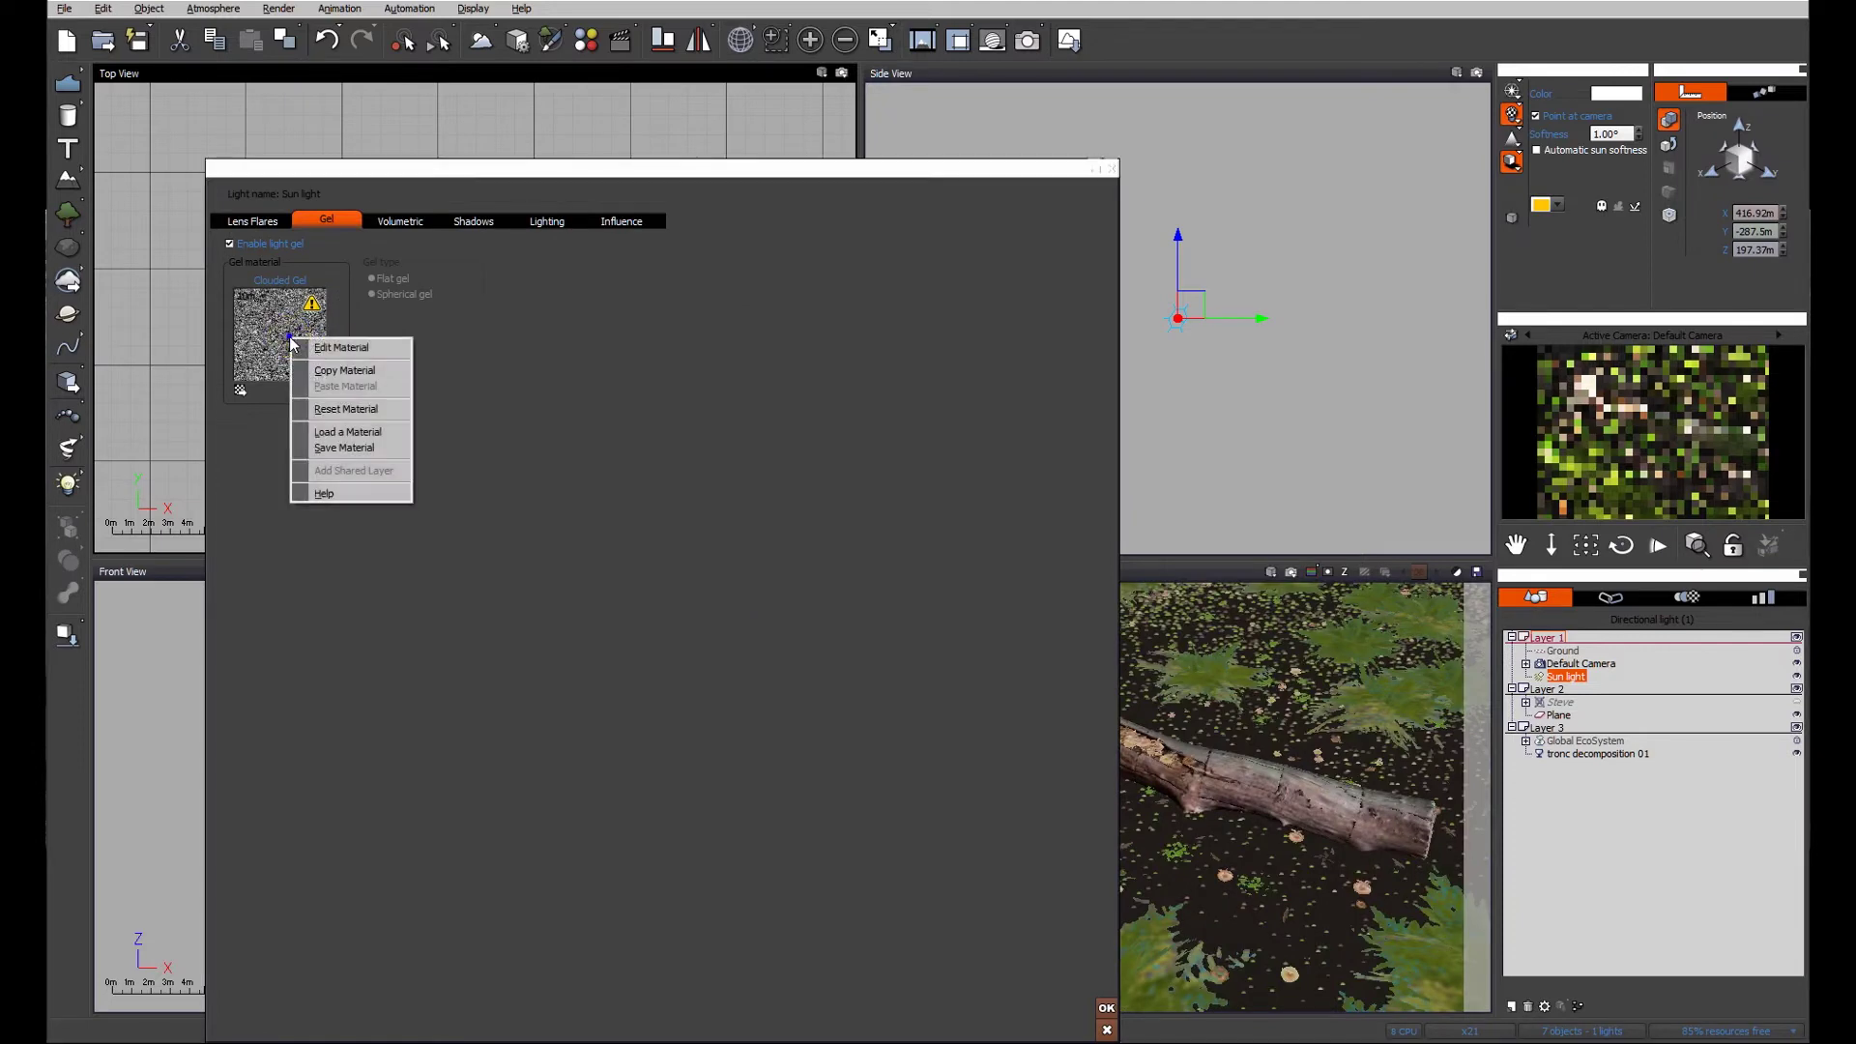
Load the Canopy_10 gel from the WOODLAND_GELS collection onto the sun light.
left_click(350, 433)
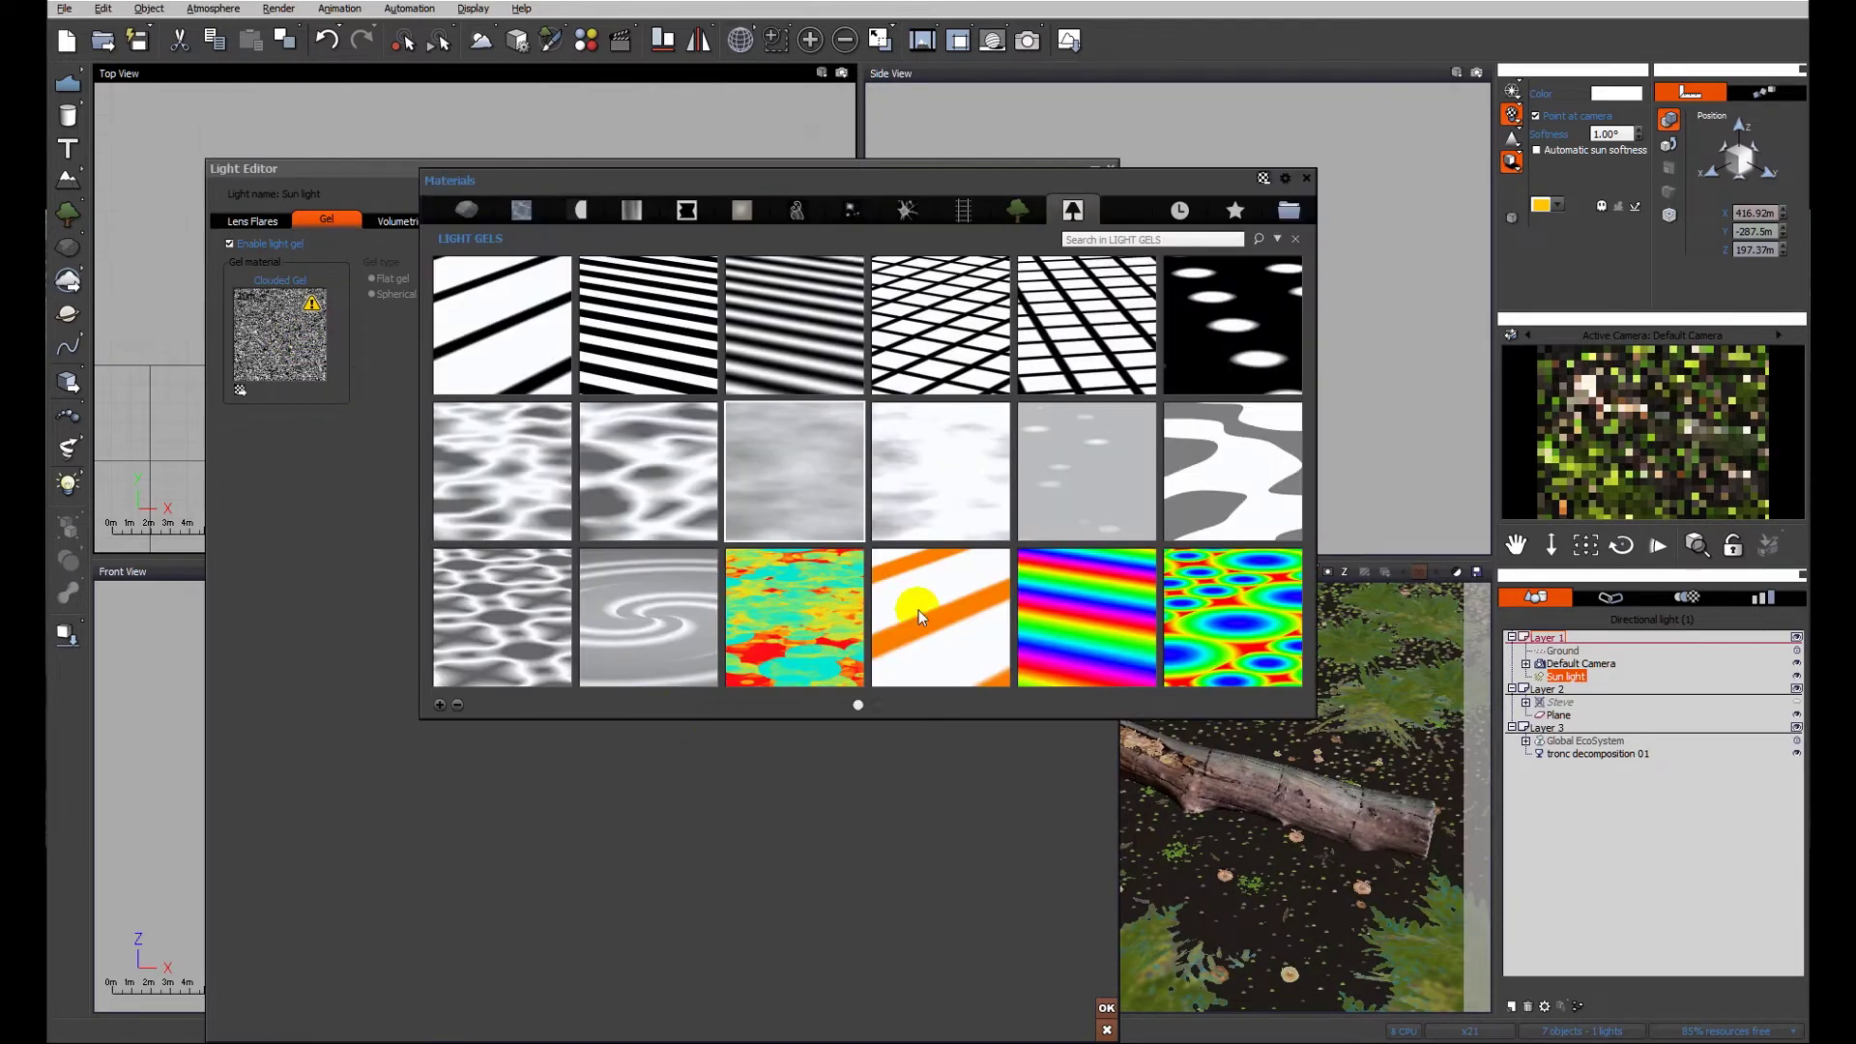
left_click(1180, 210)
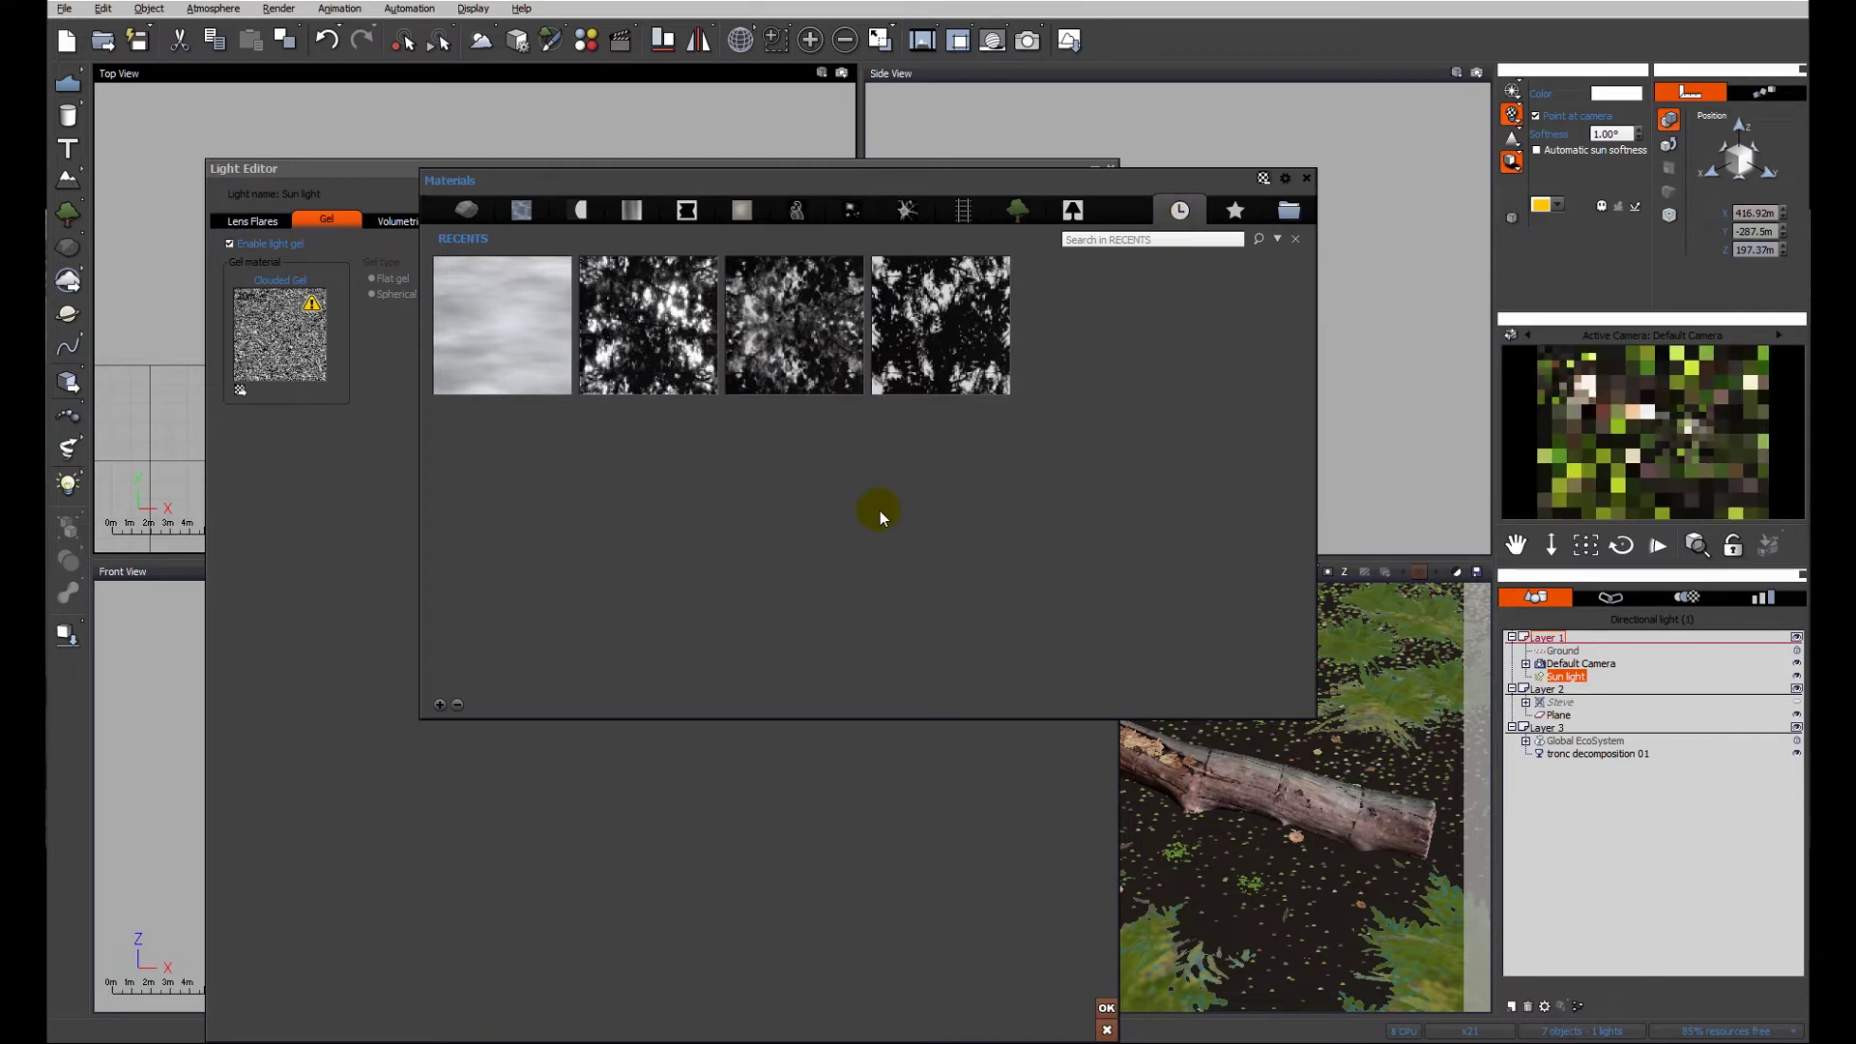
left_click(1142, 214)
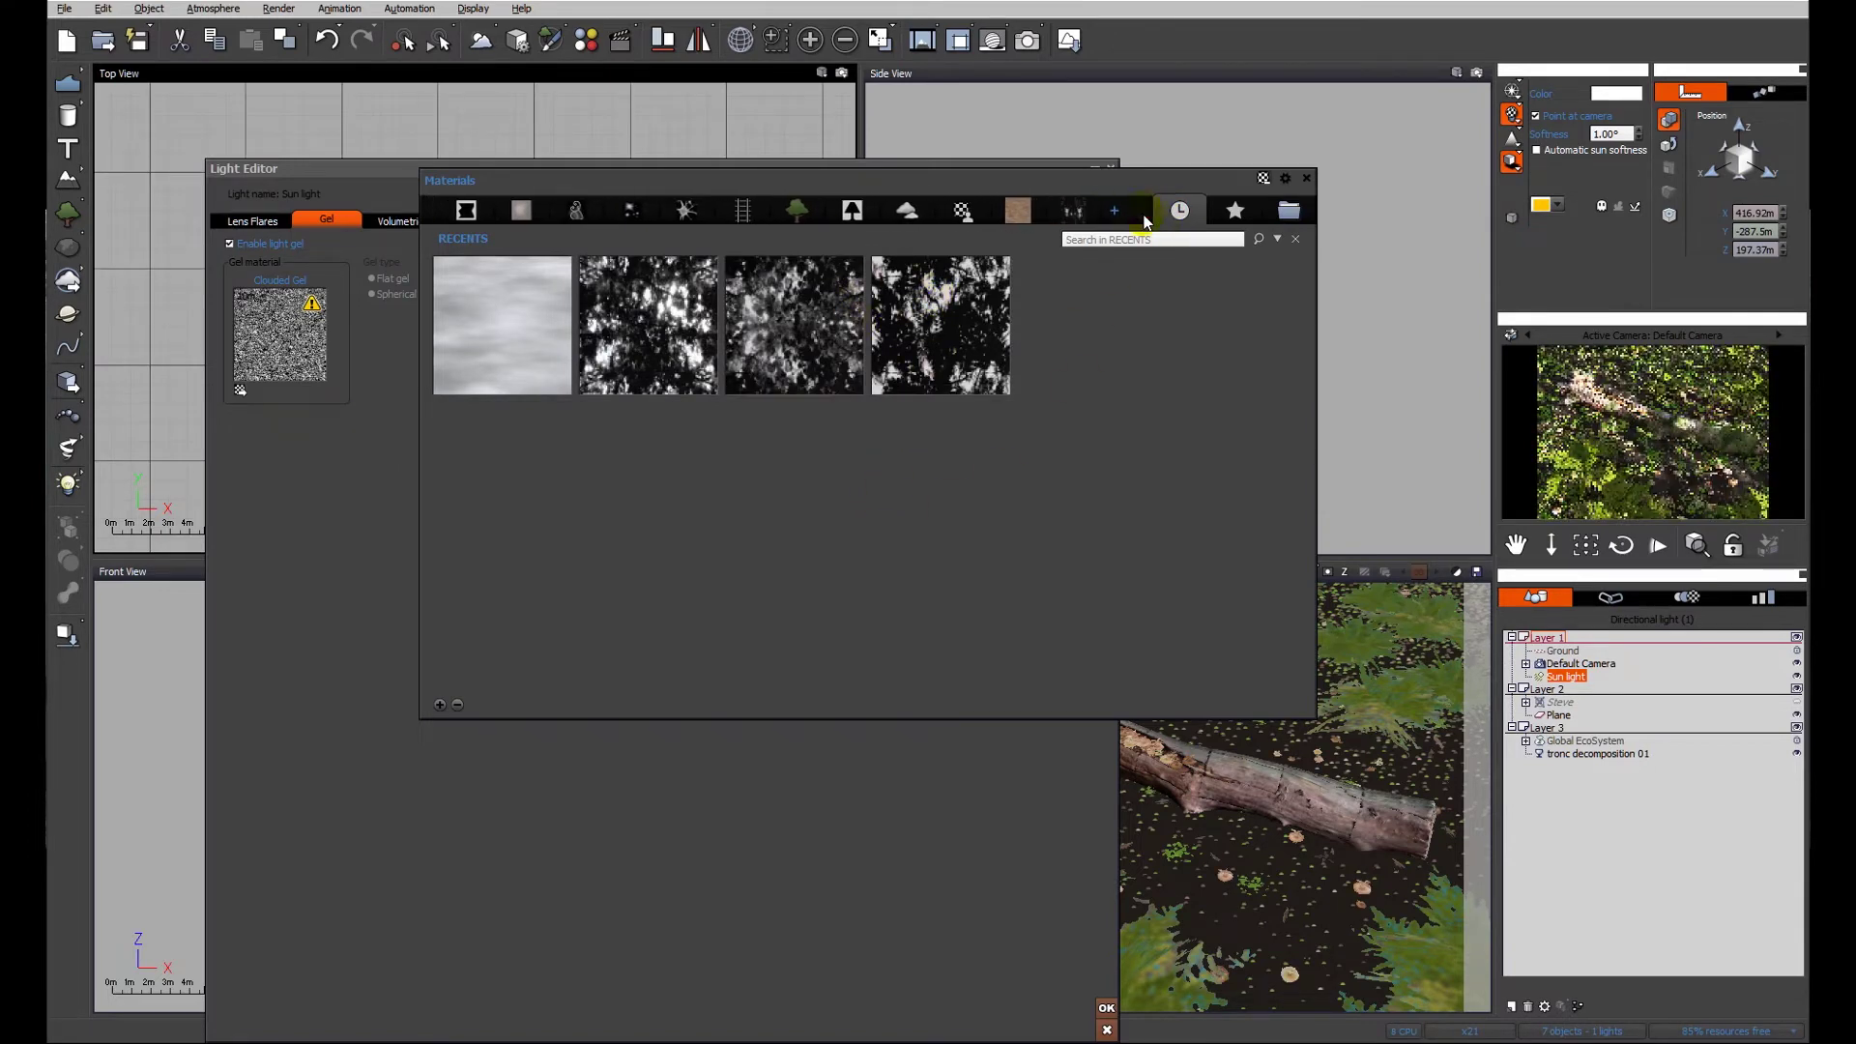
left_click(1073, 210)
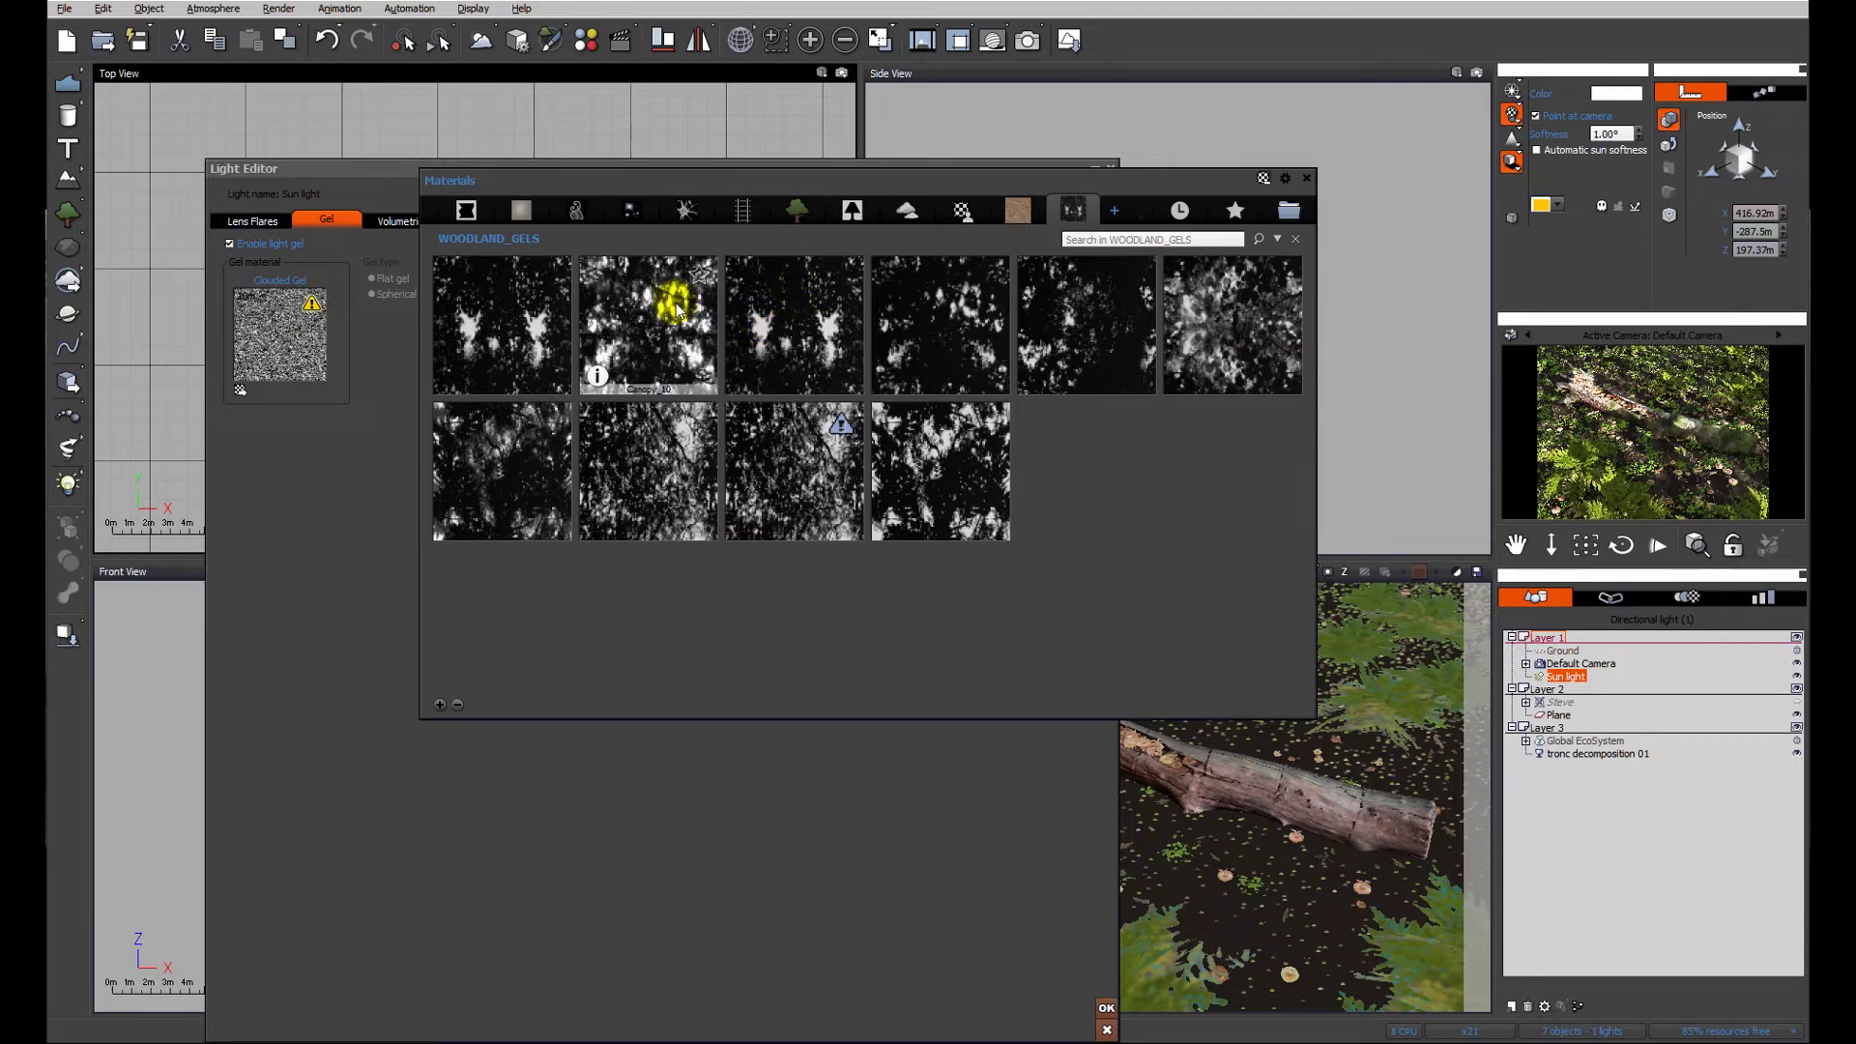
double_click(675, 307)
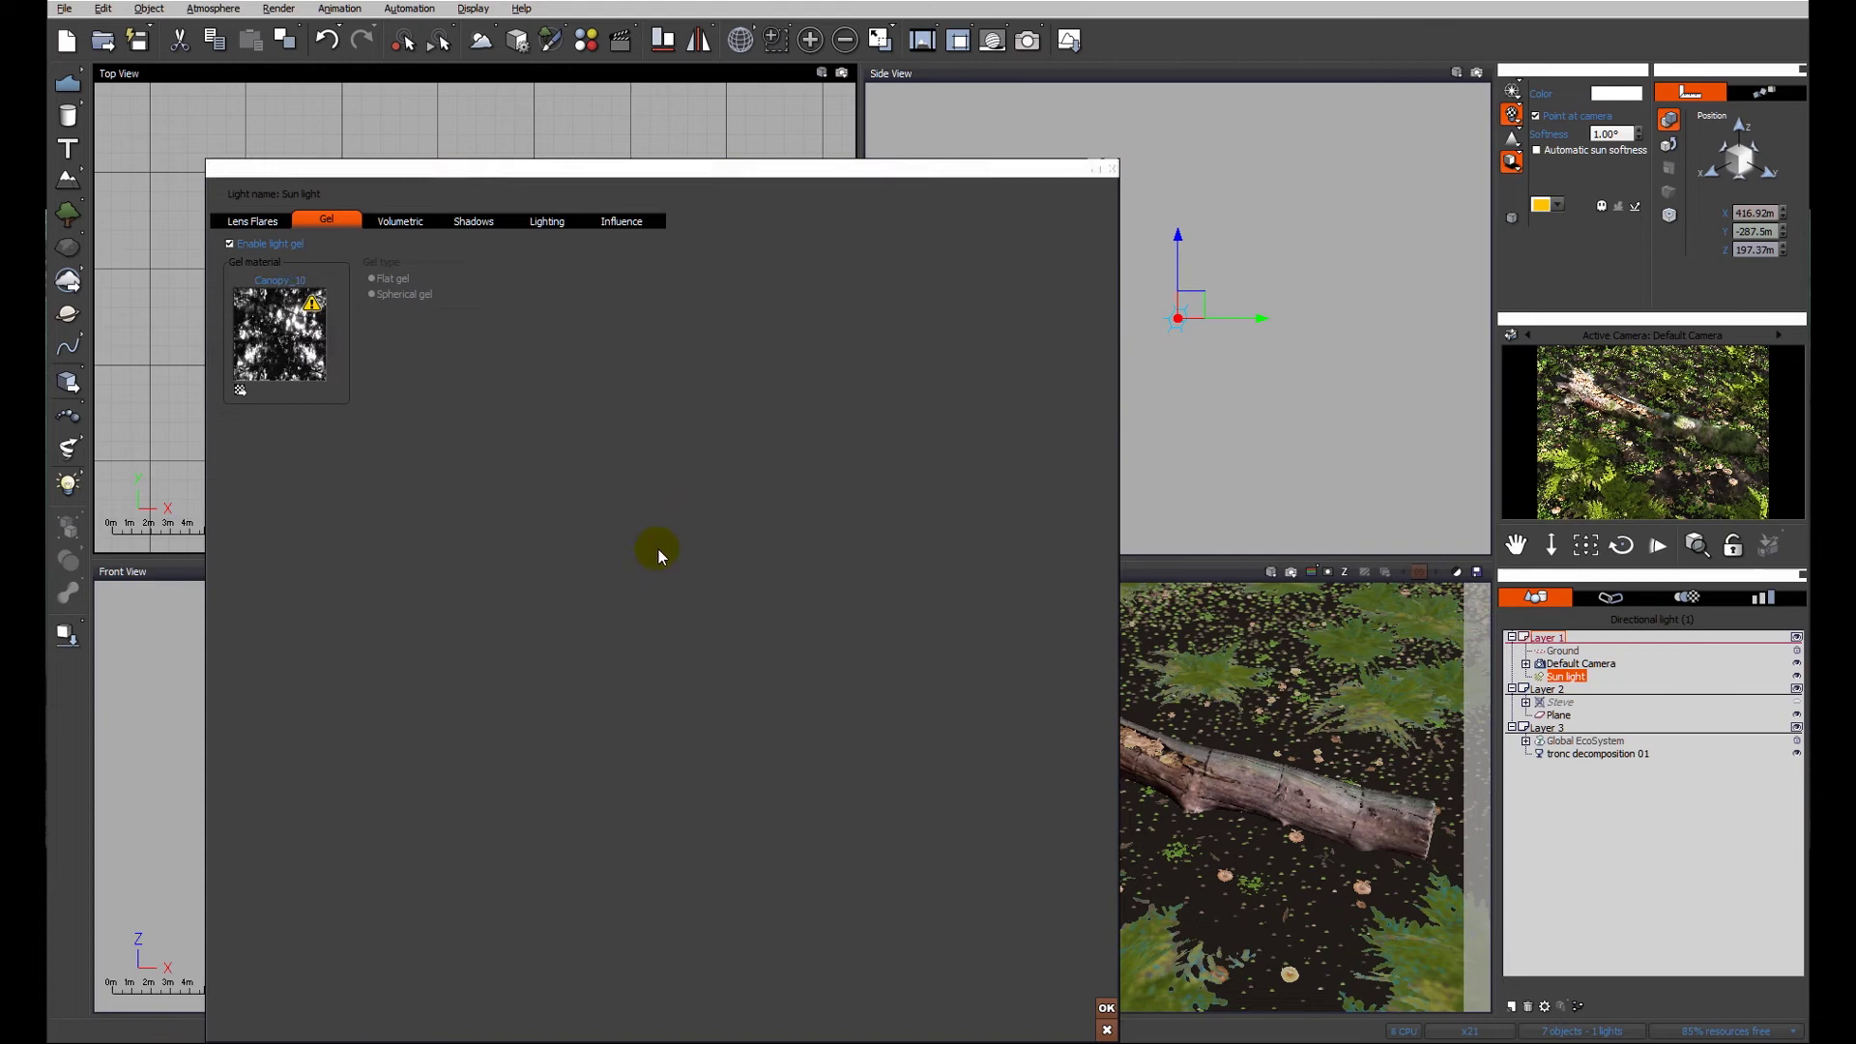
Pick a new pattern scale for the Canopy_10 gel, accept the edits, and render the dappled-sunlight scene.
right_click(285, 341)
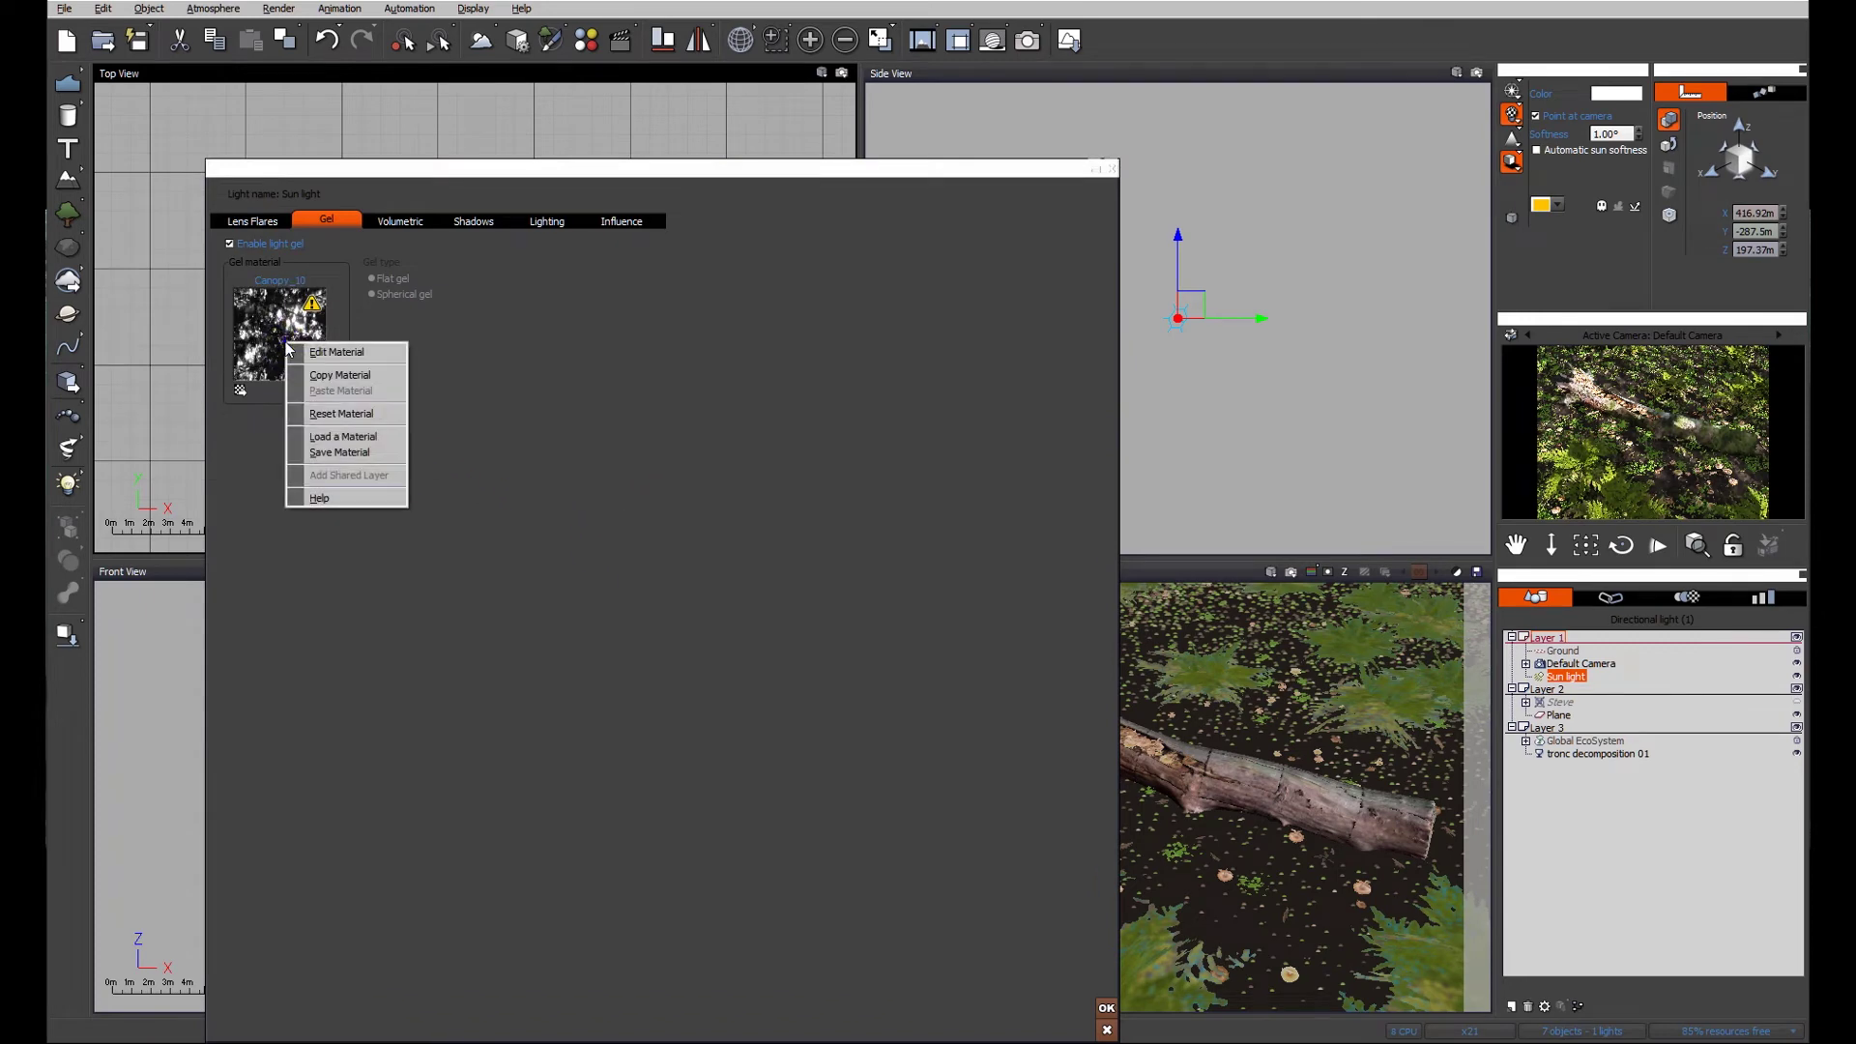
left_click(334, 351)
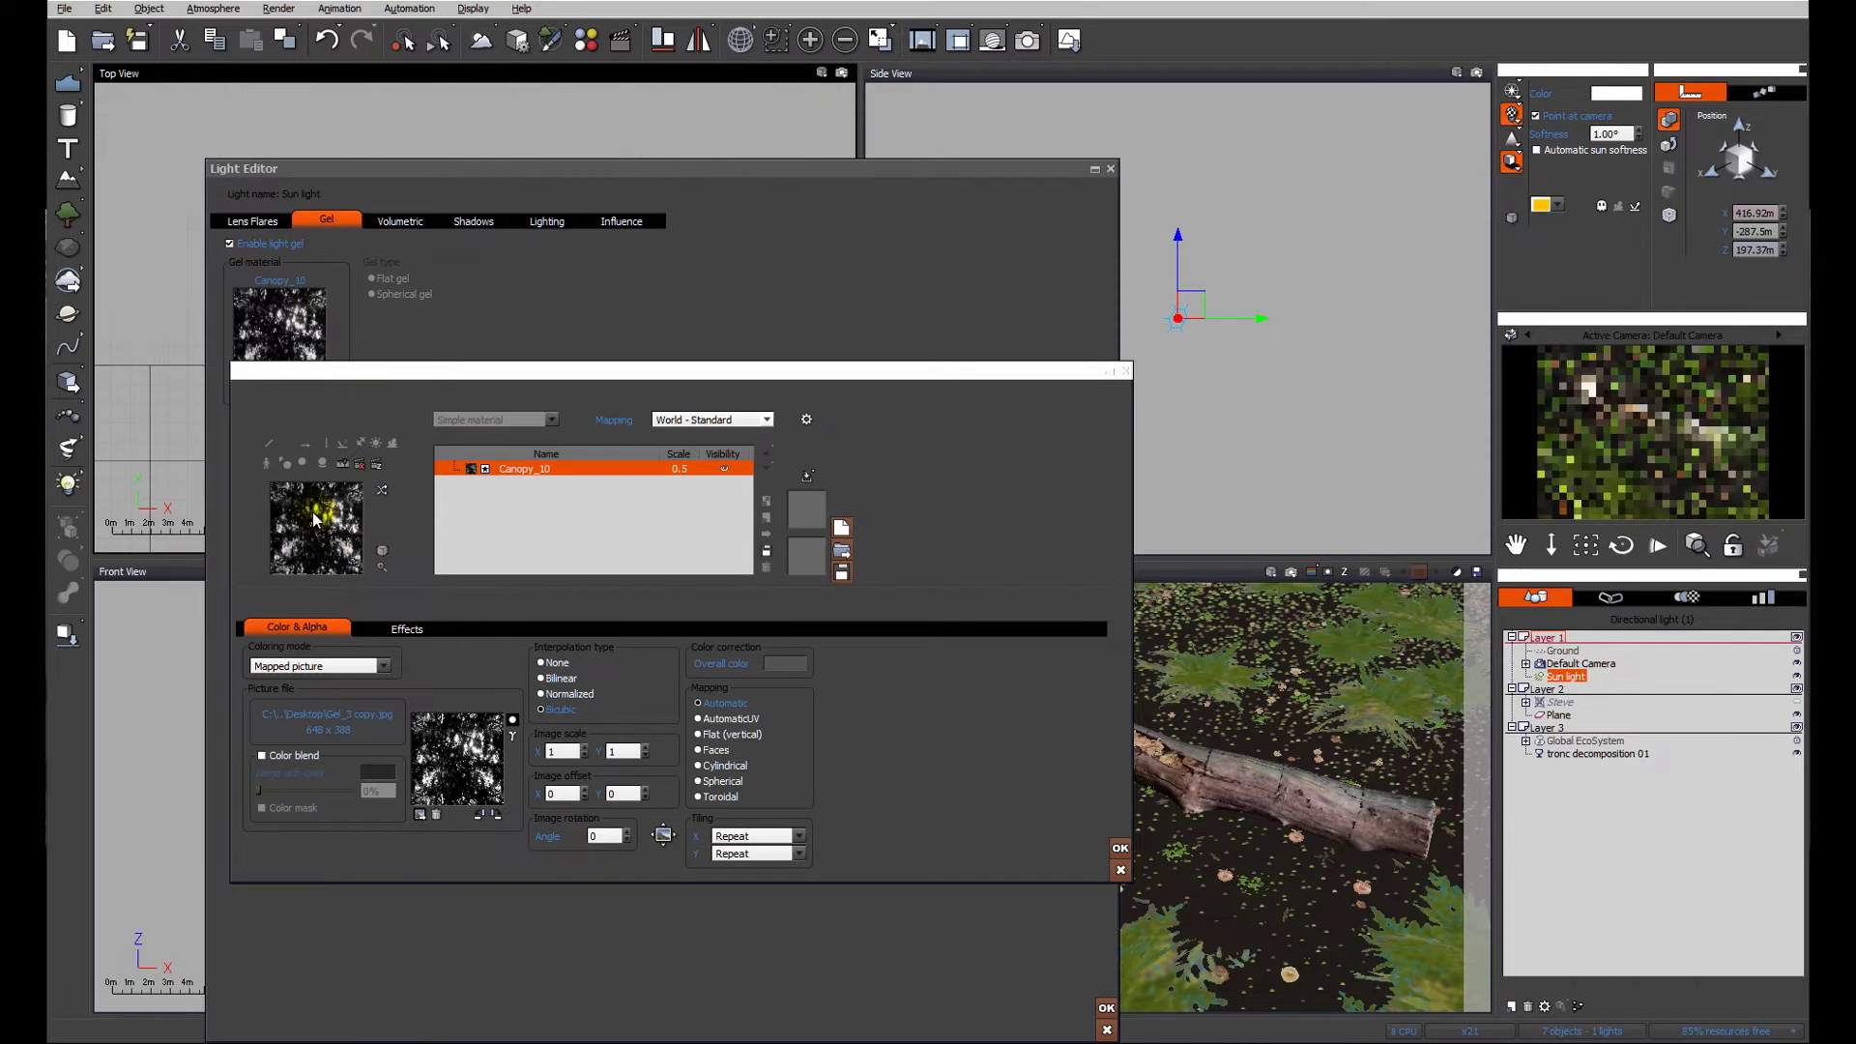
left_click(286, 493)
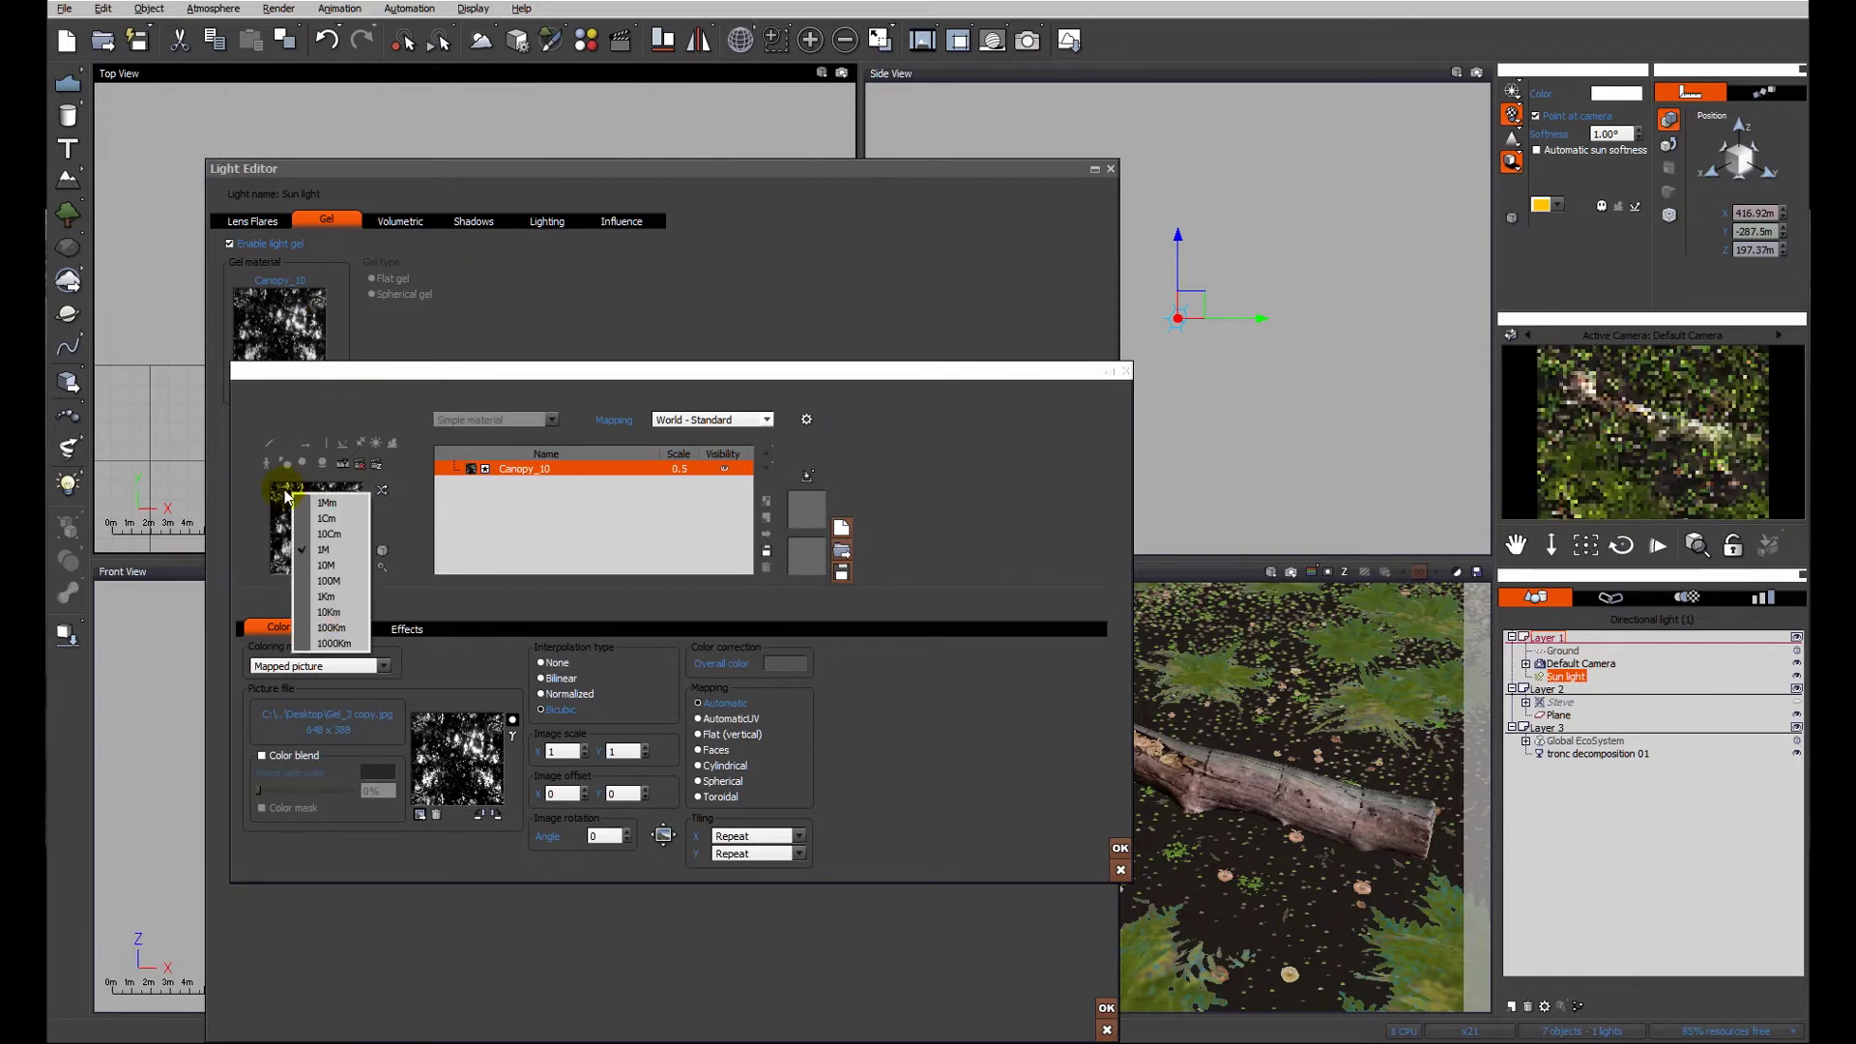
left_click(307, 518)
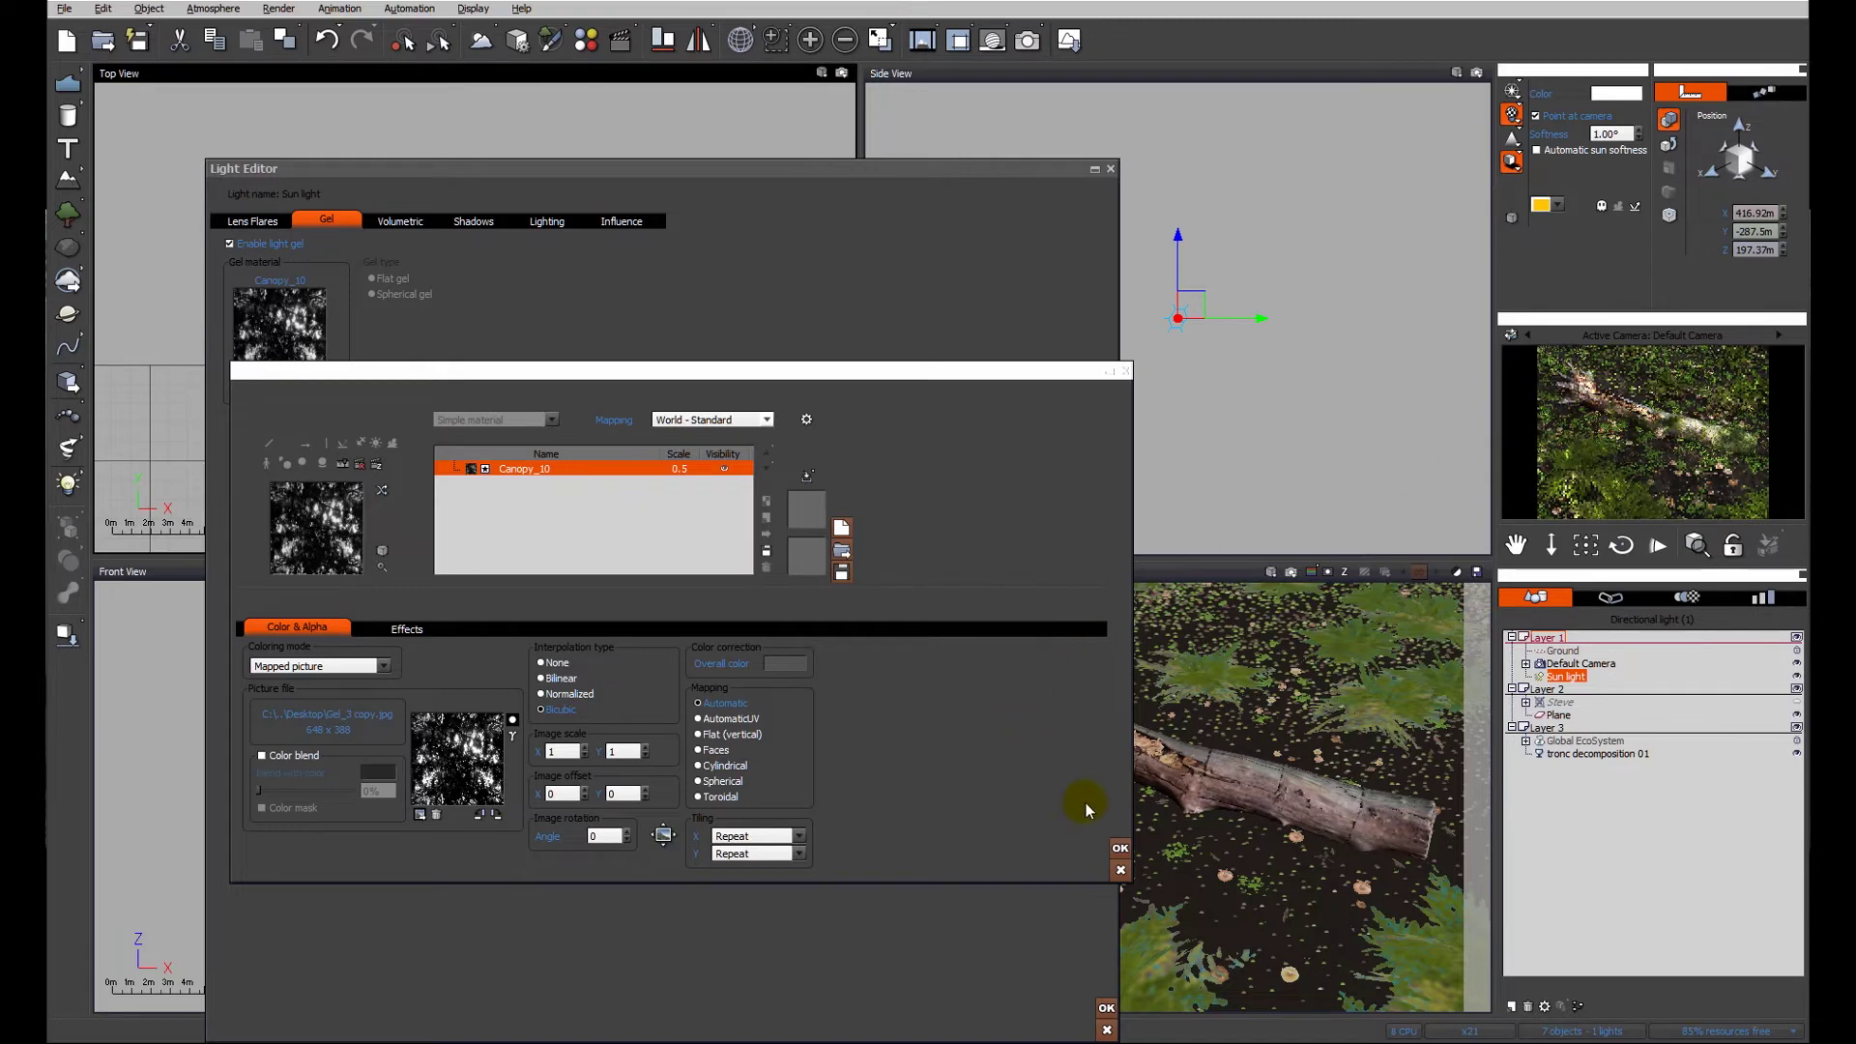
left_click(1120, 848)
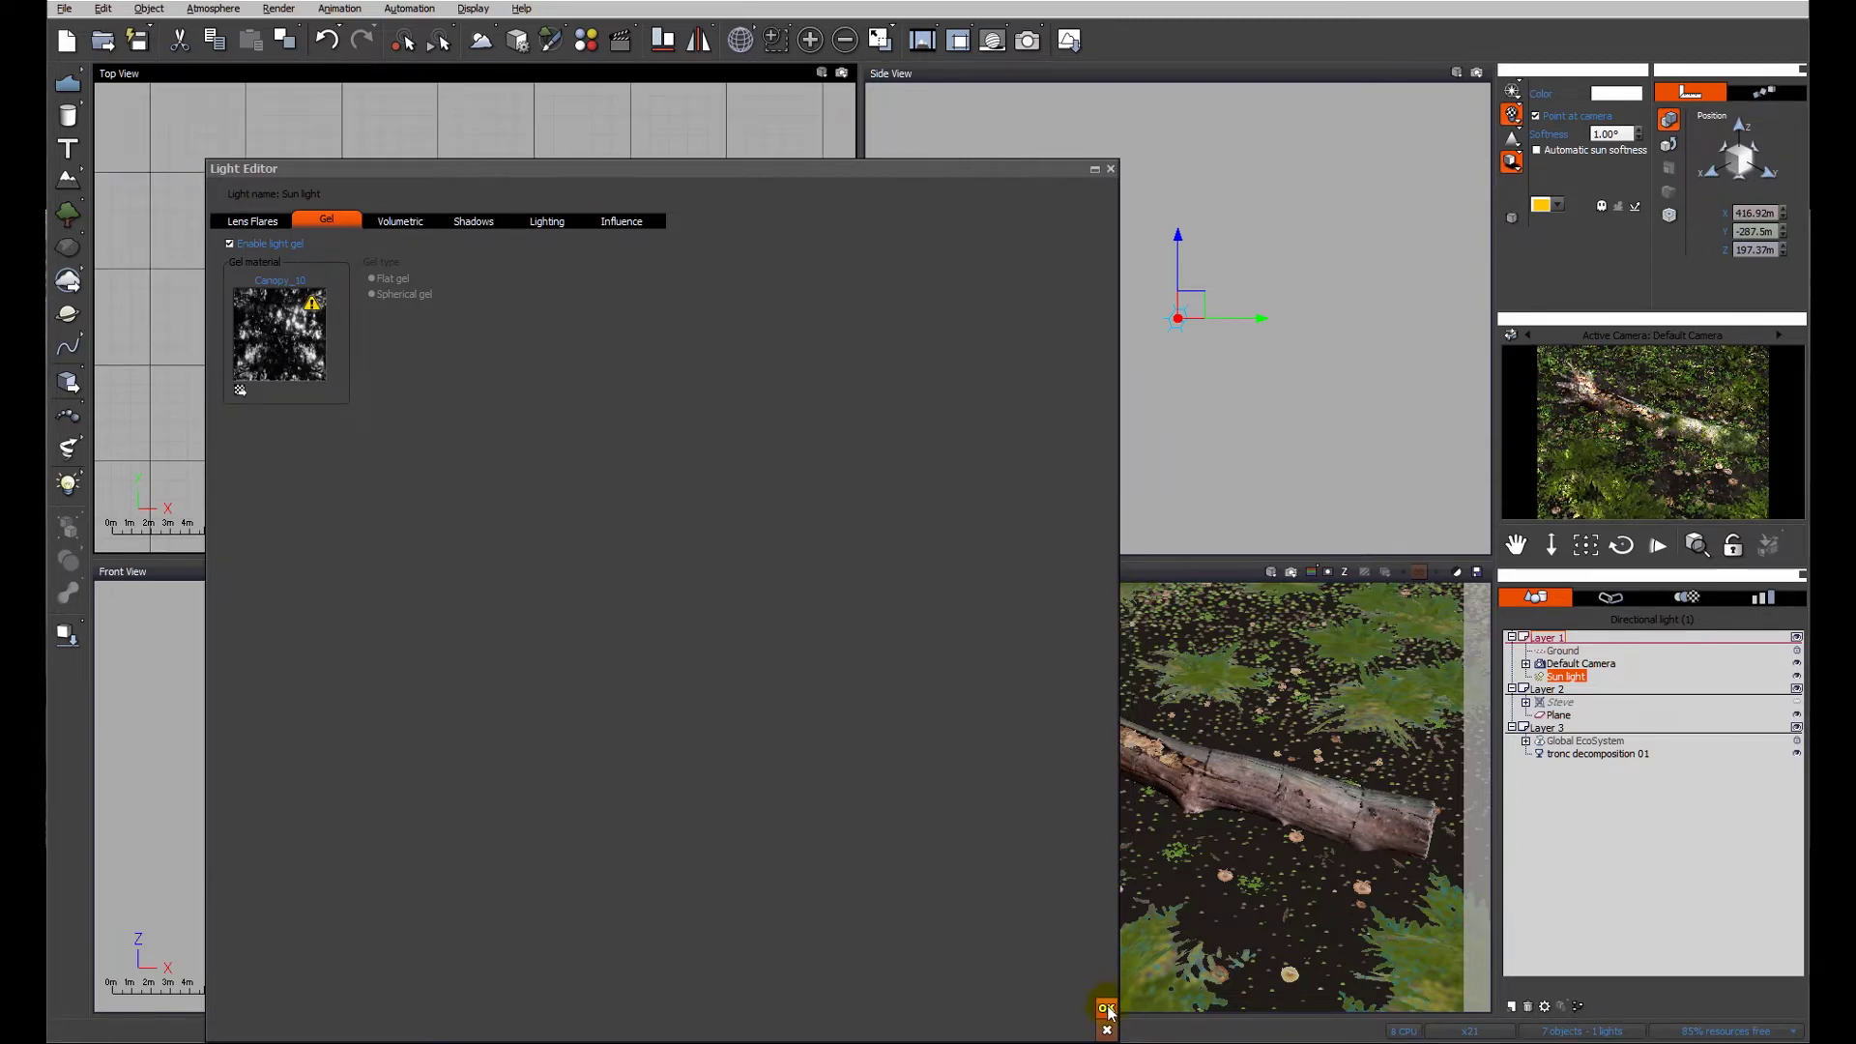
left_click(1107, 1010)
left_click(1027, 40)
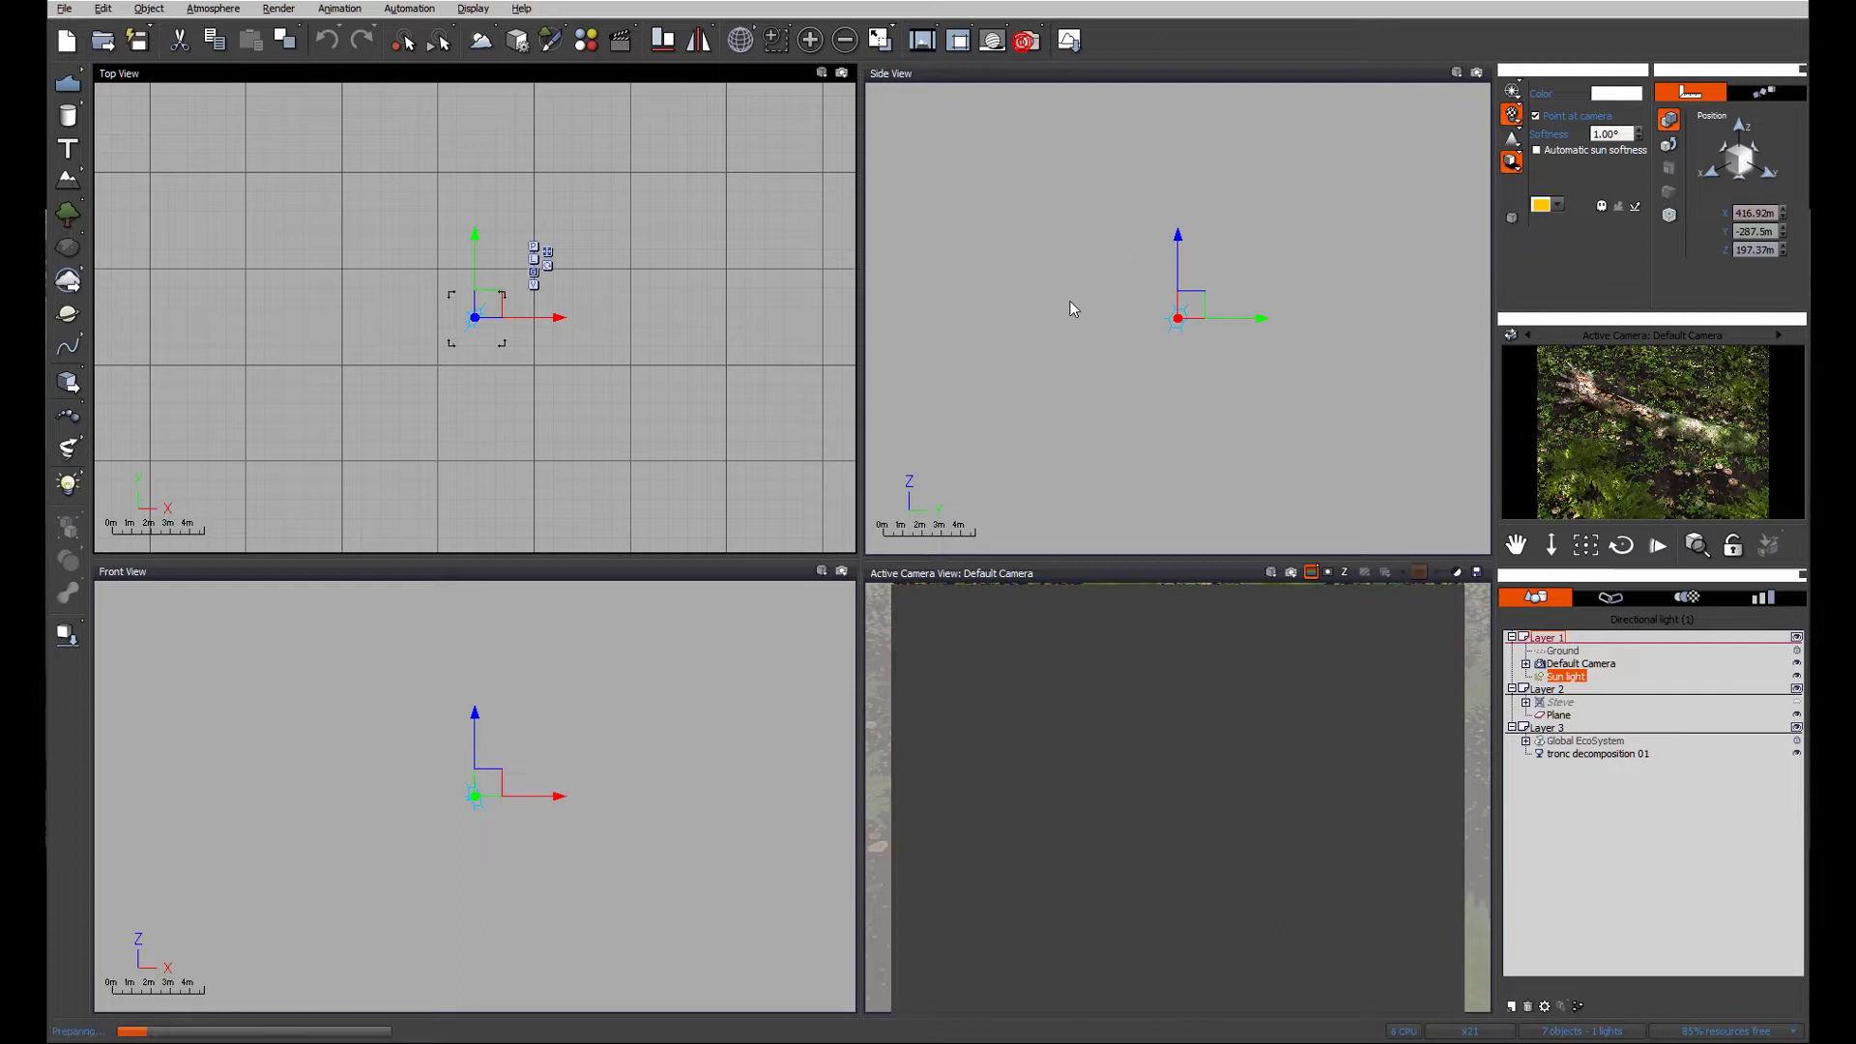
left_click(1070, 309)
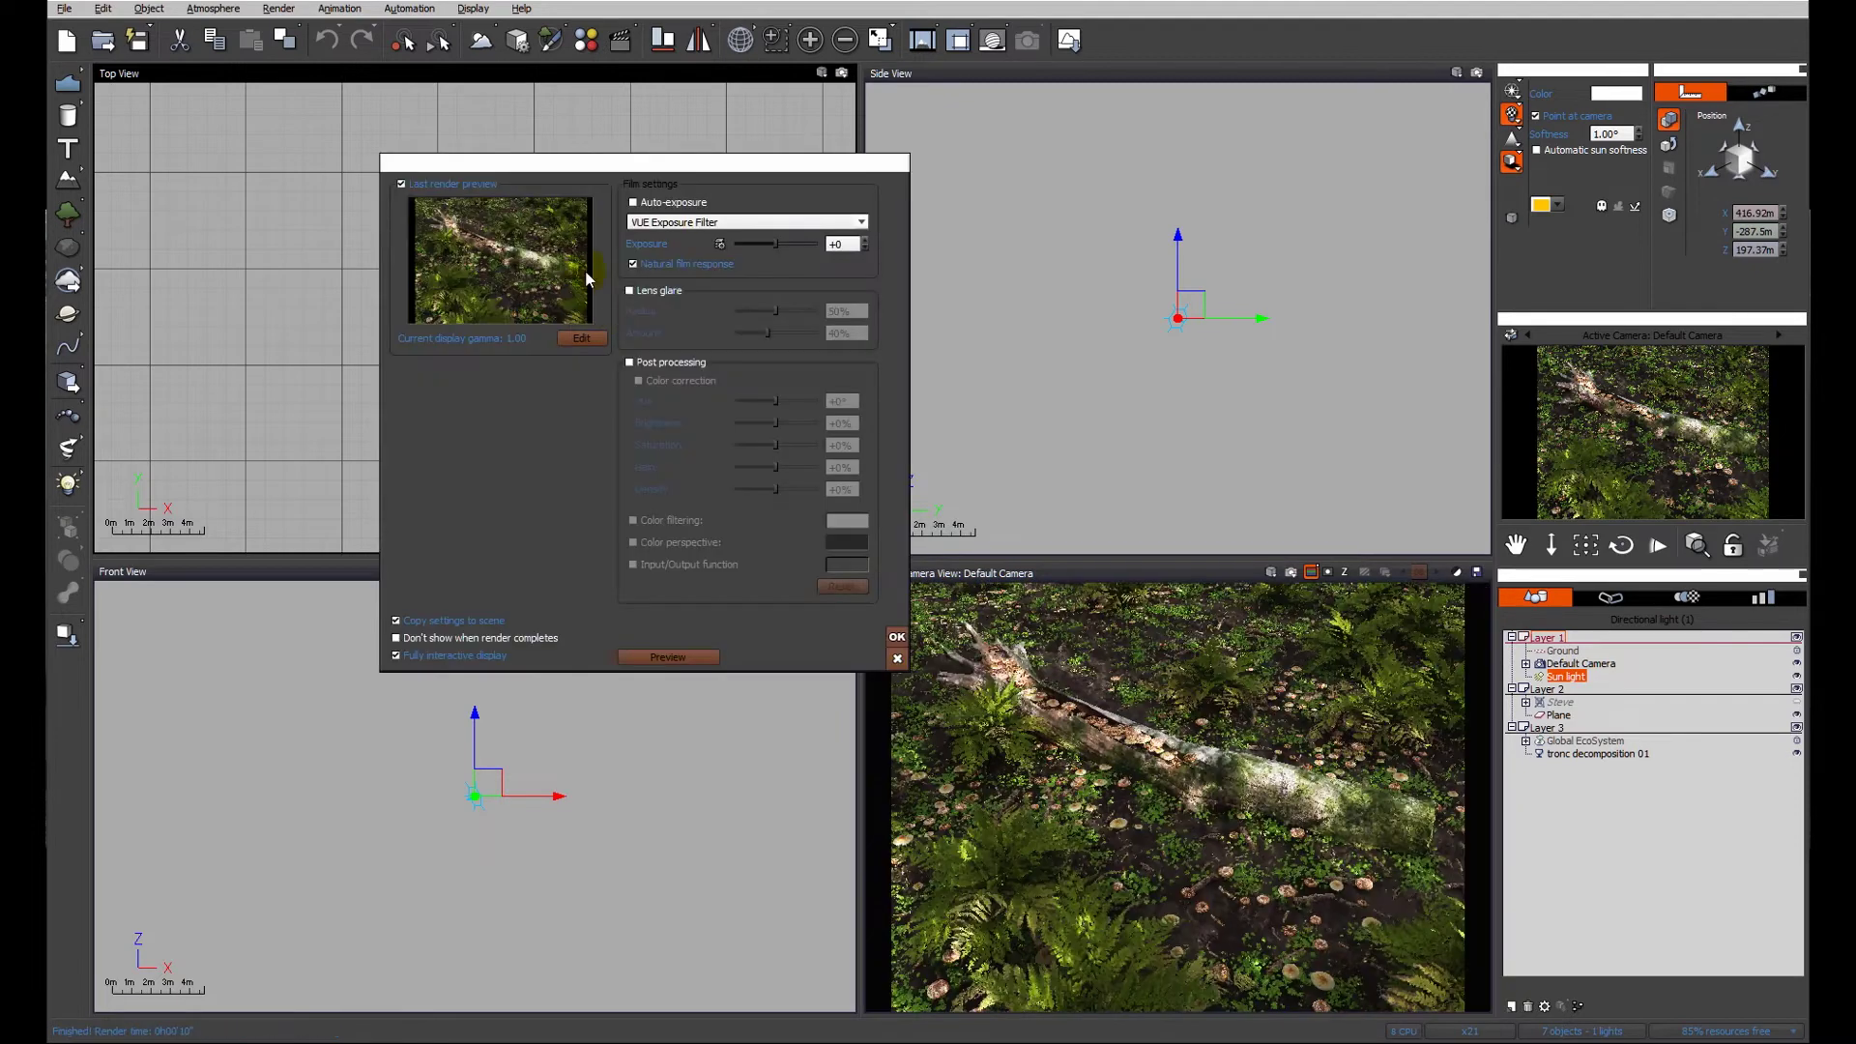
Drag the sun light to a new spot over the log in the Top view and re-render the camera view.
left_click(896, 639)
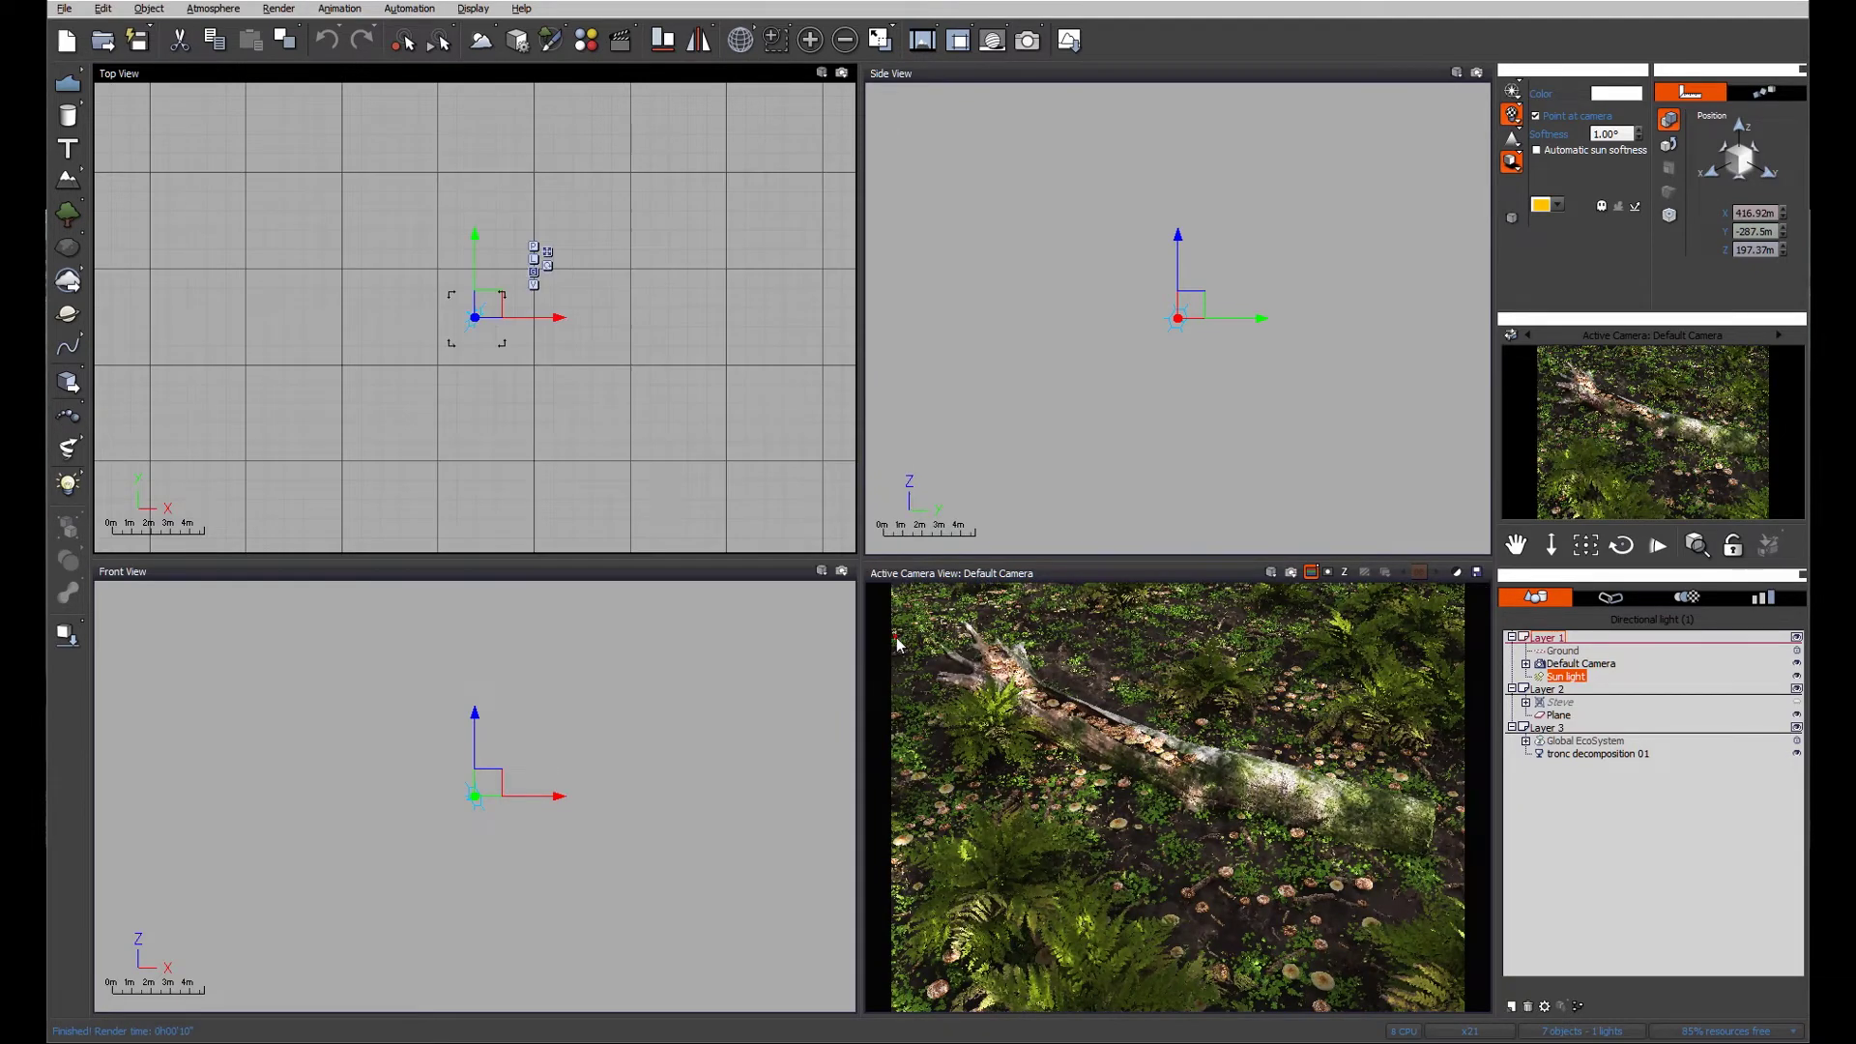
left_click_drag(486, 361, 578, 448)
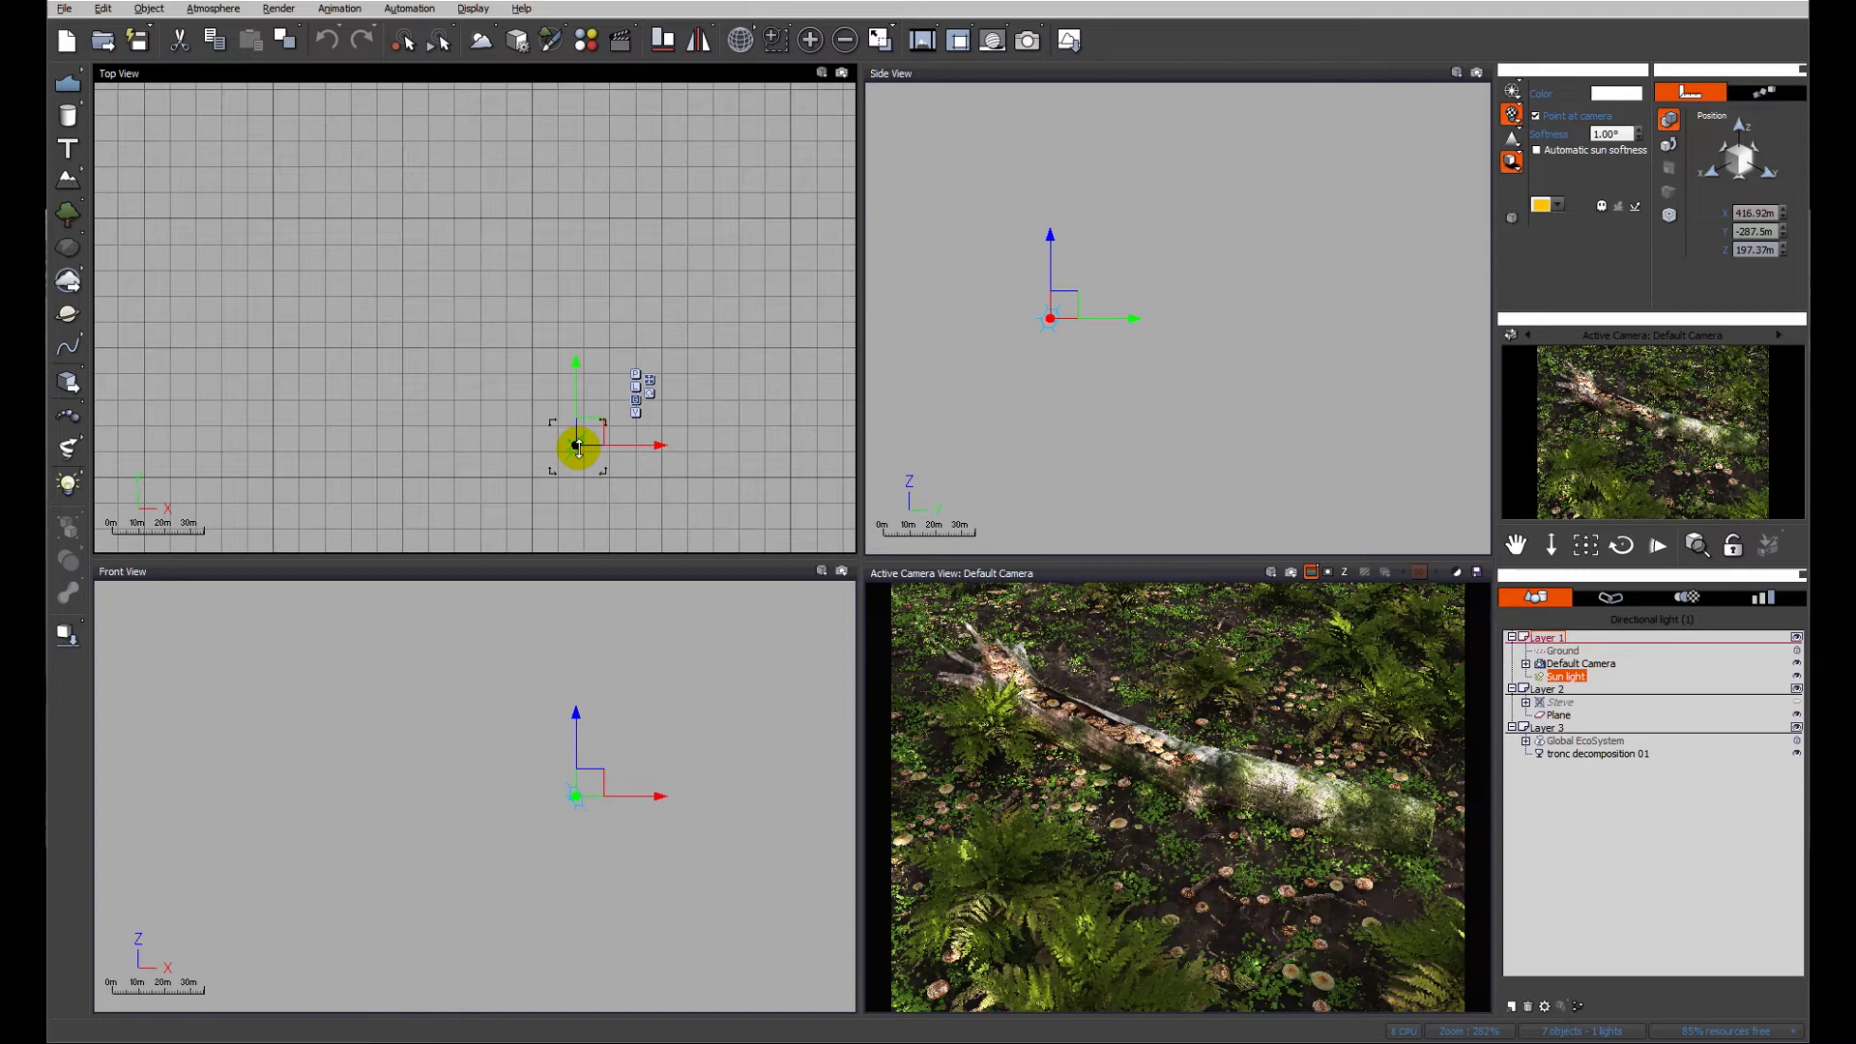
scroll(578, 445, "down", 10)
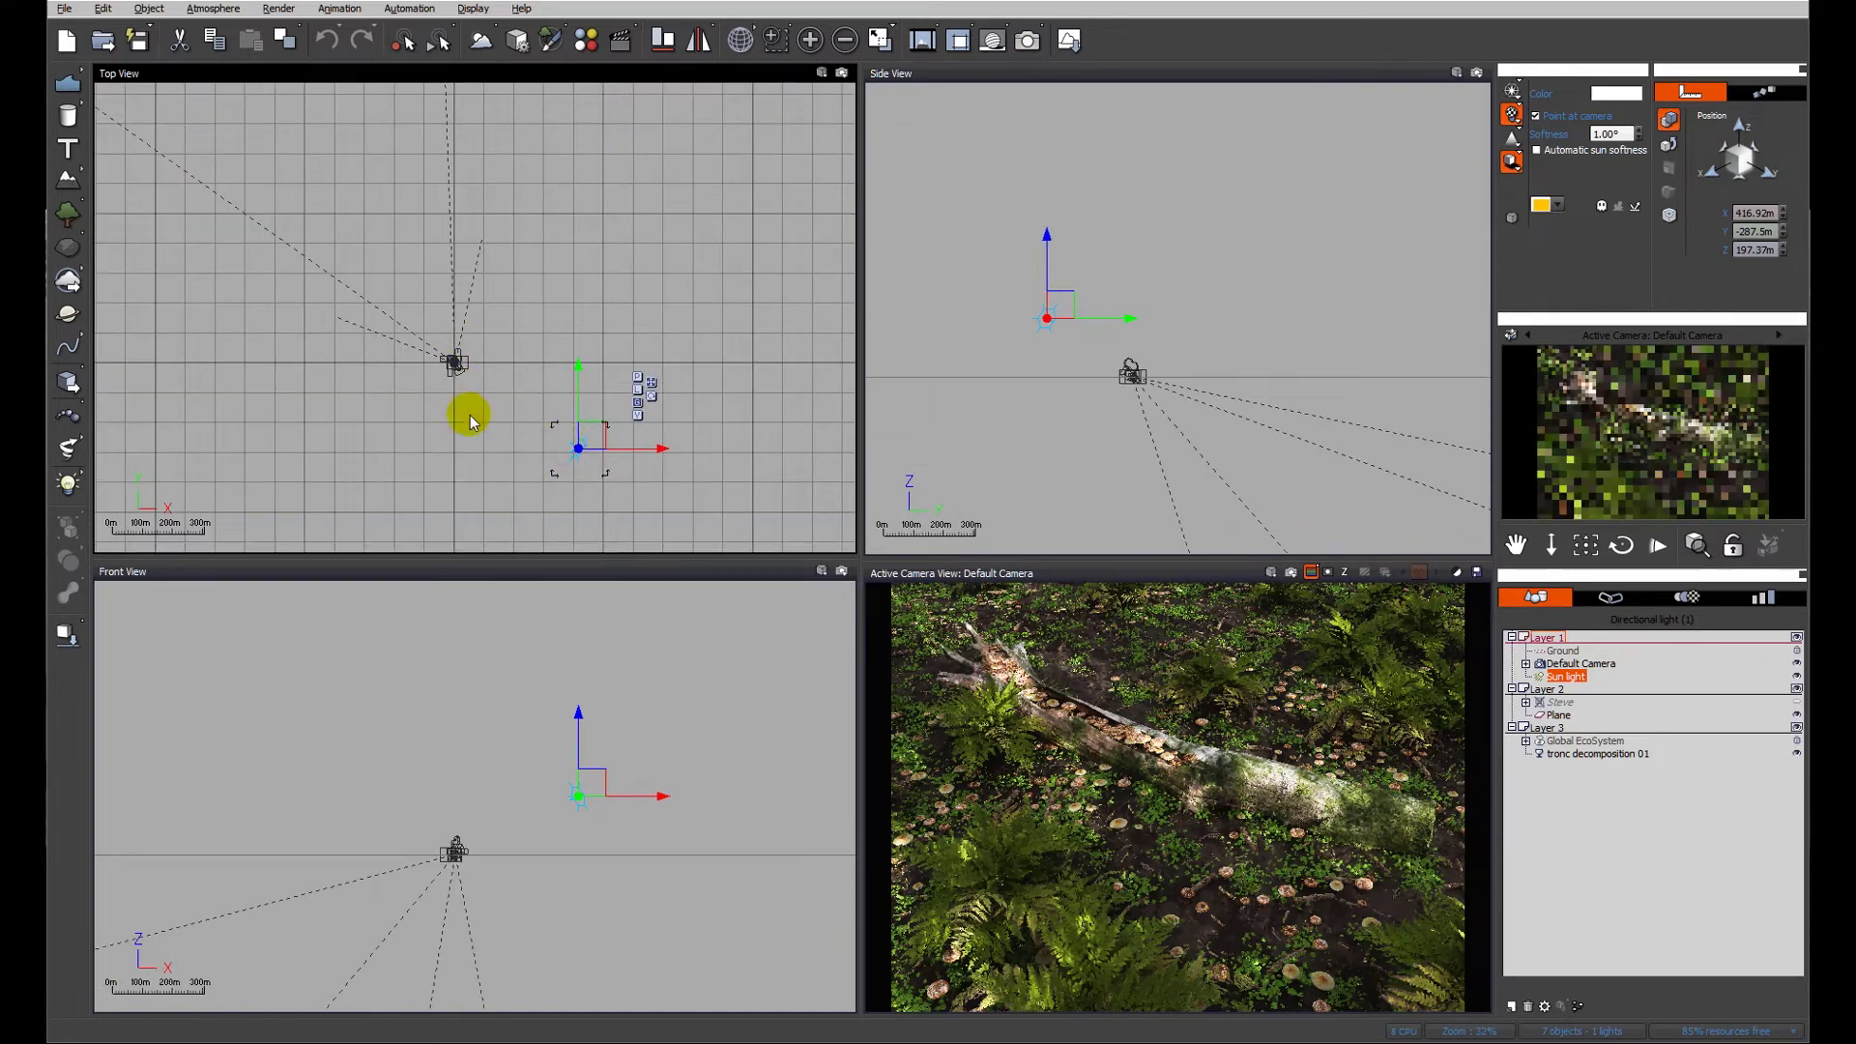
left_click_drag(609, 484, 617, 413)
left_click_drag(598, 168, 438, 269)
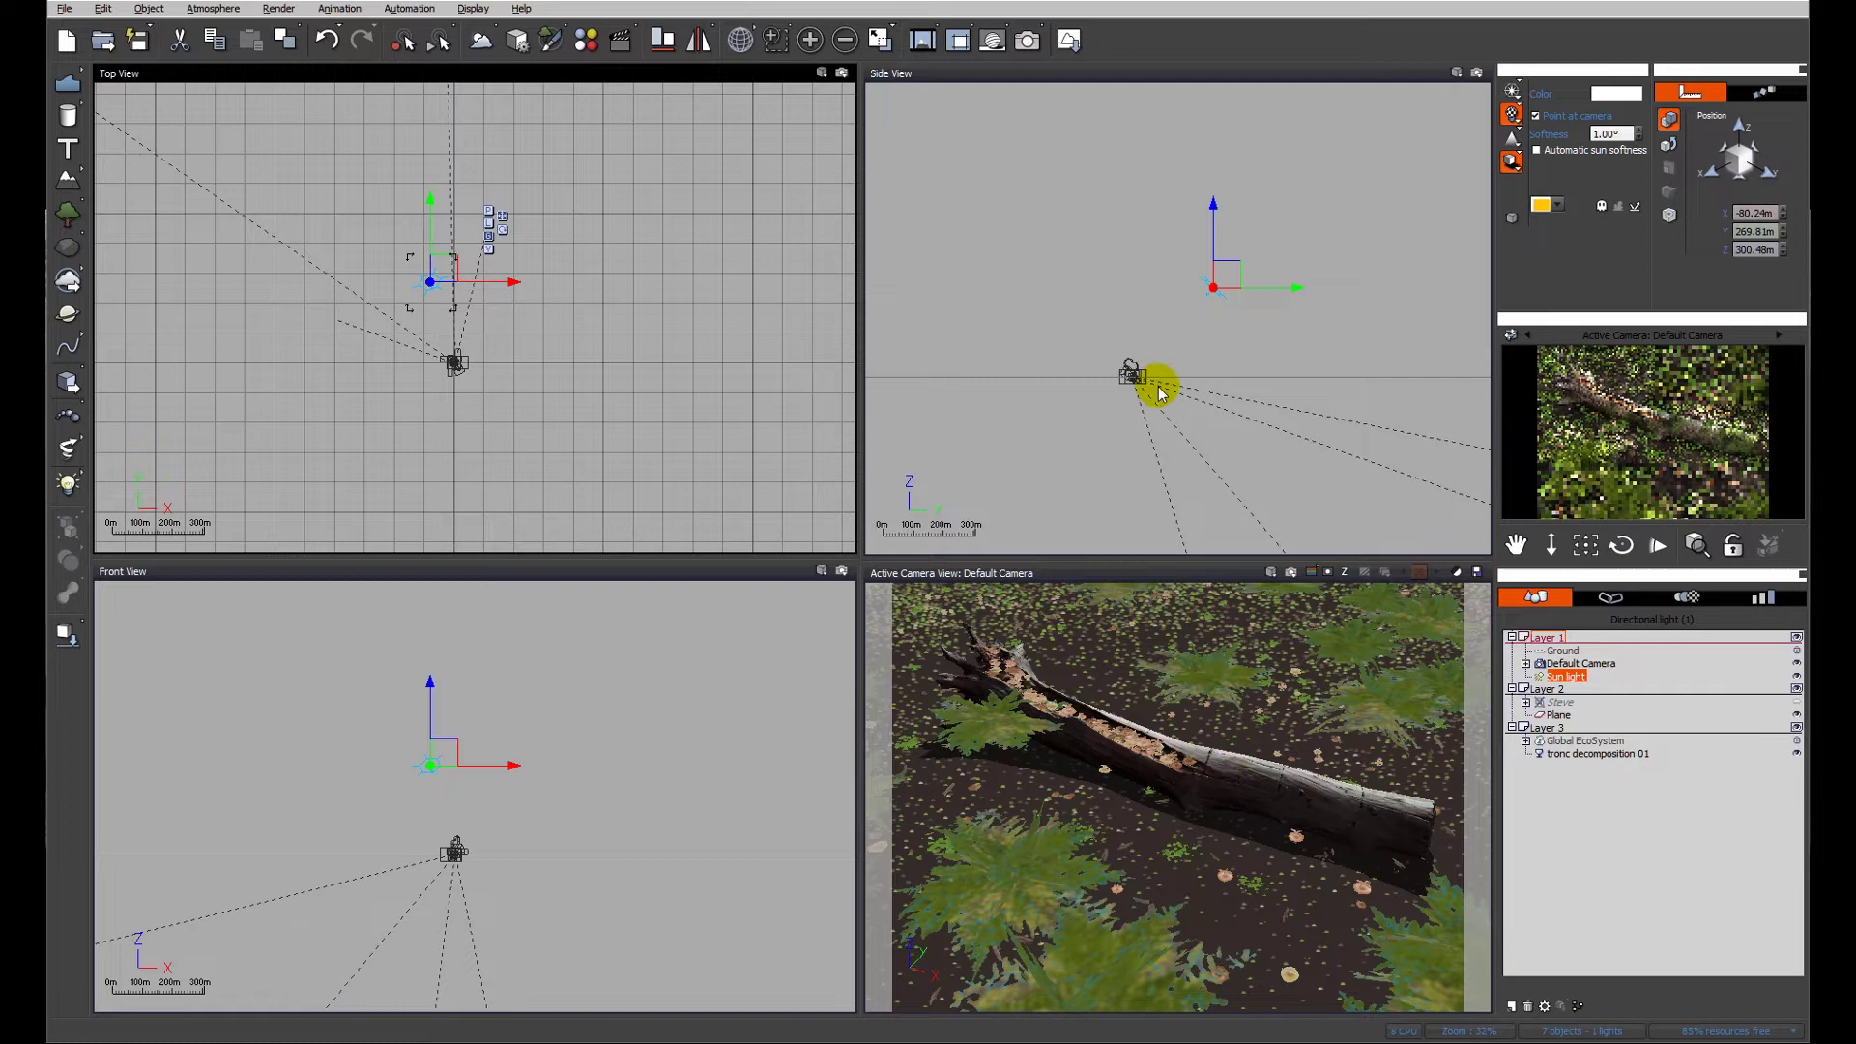
left_click(1027, 40)
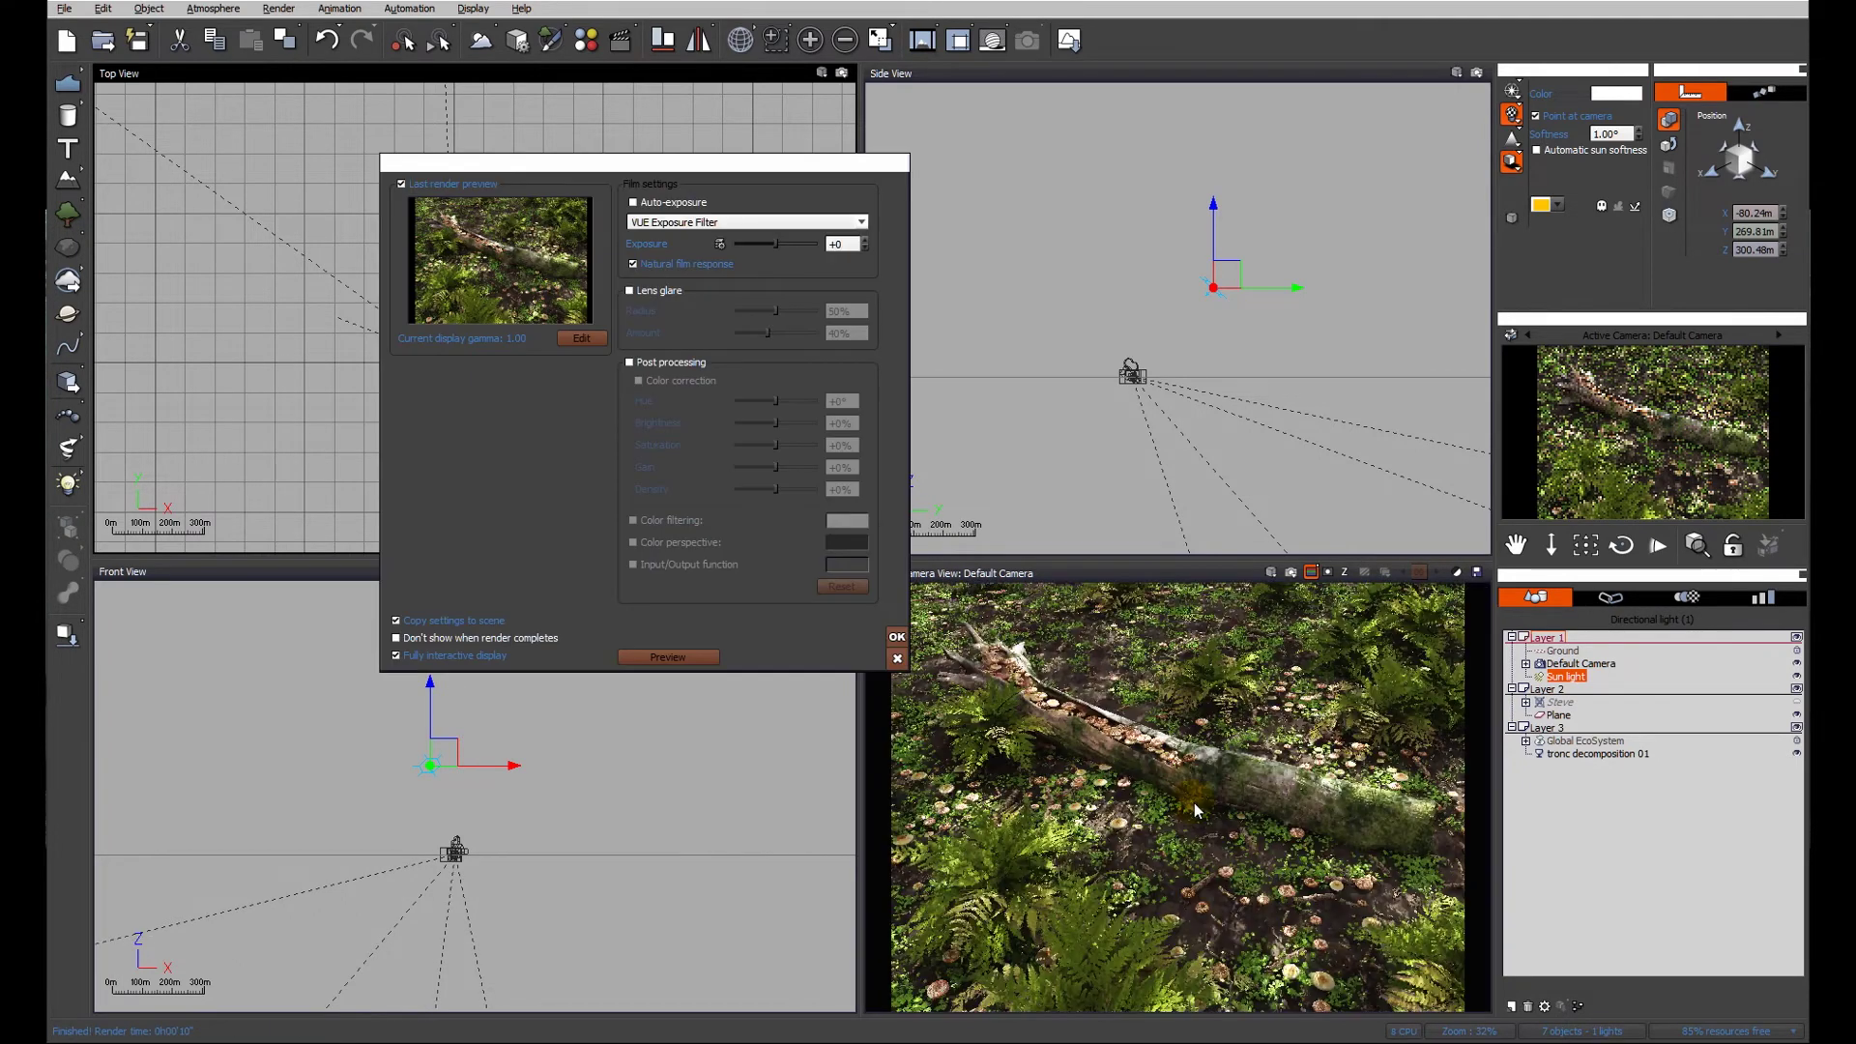
Open the Atmosphere Editor, turn off the breeze and look at its Light settings.
left_click(895, 639)
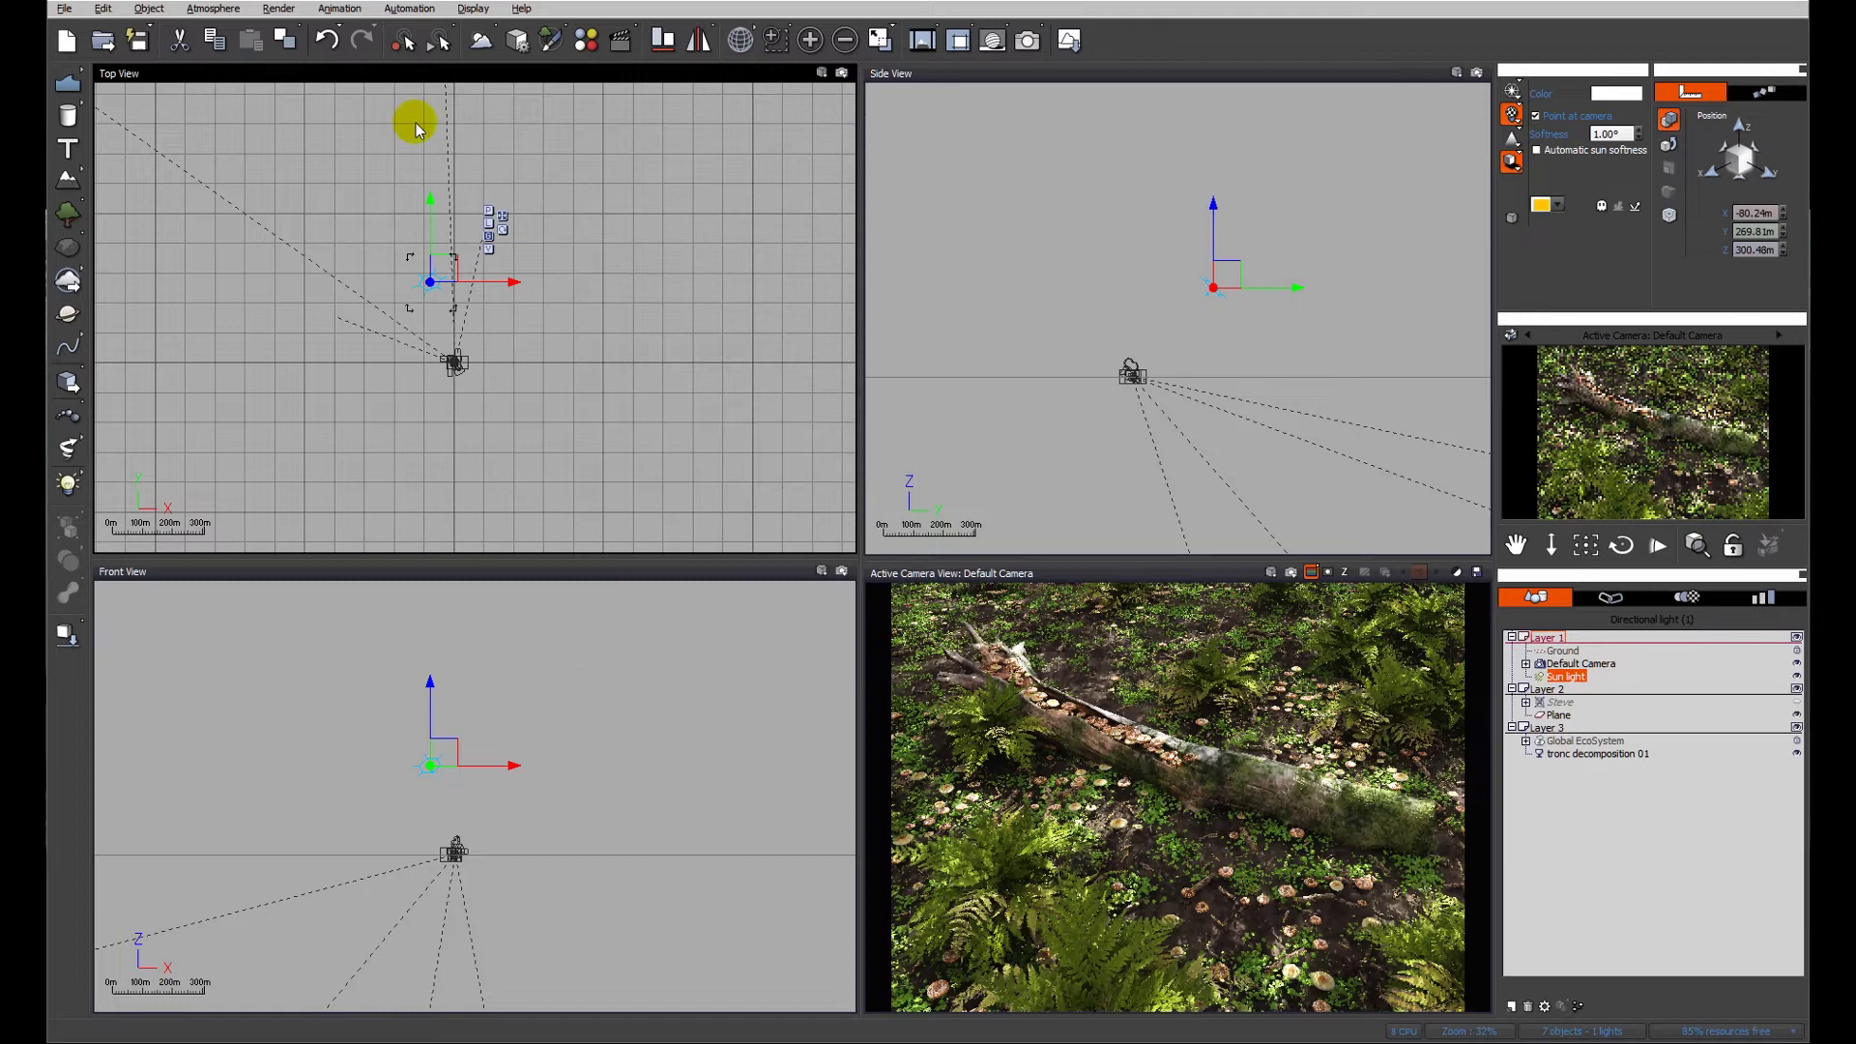
left_click(481, 40)
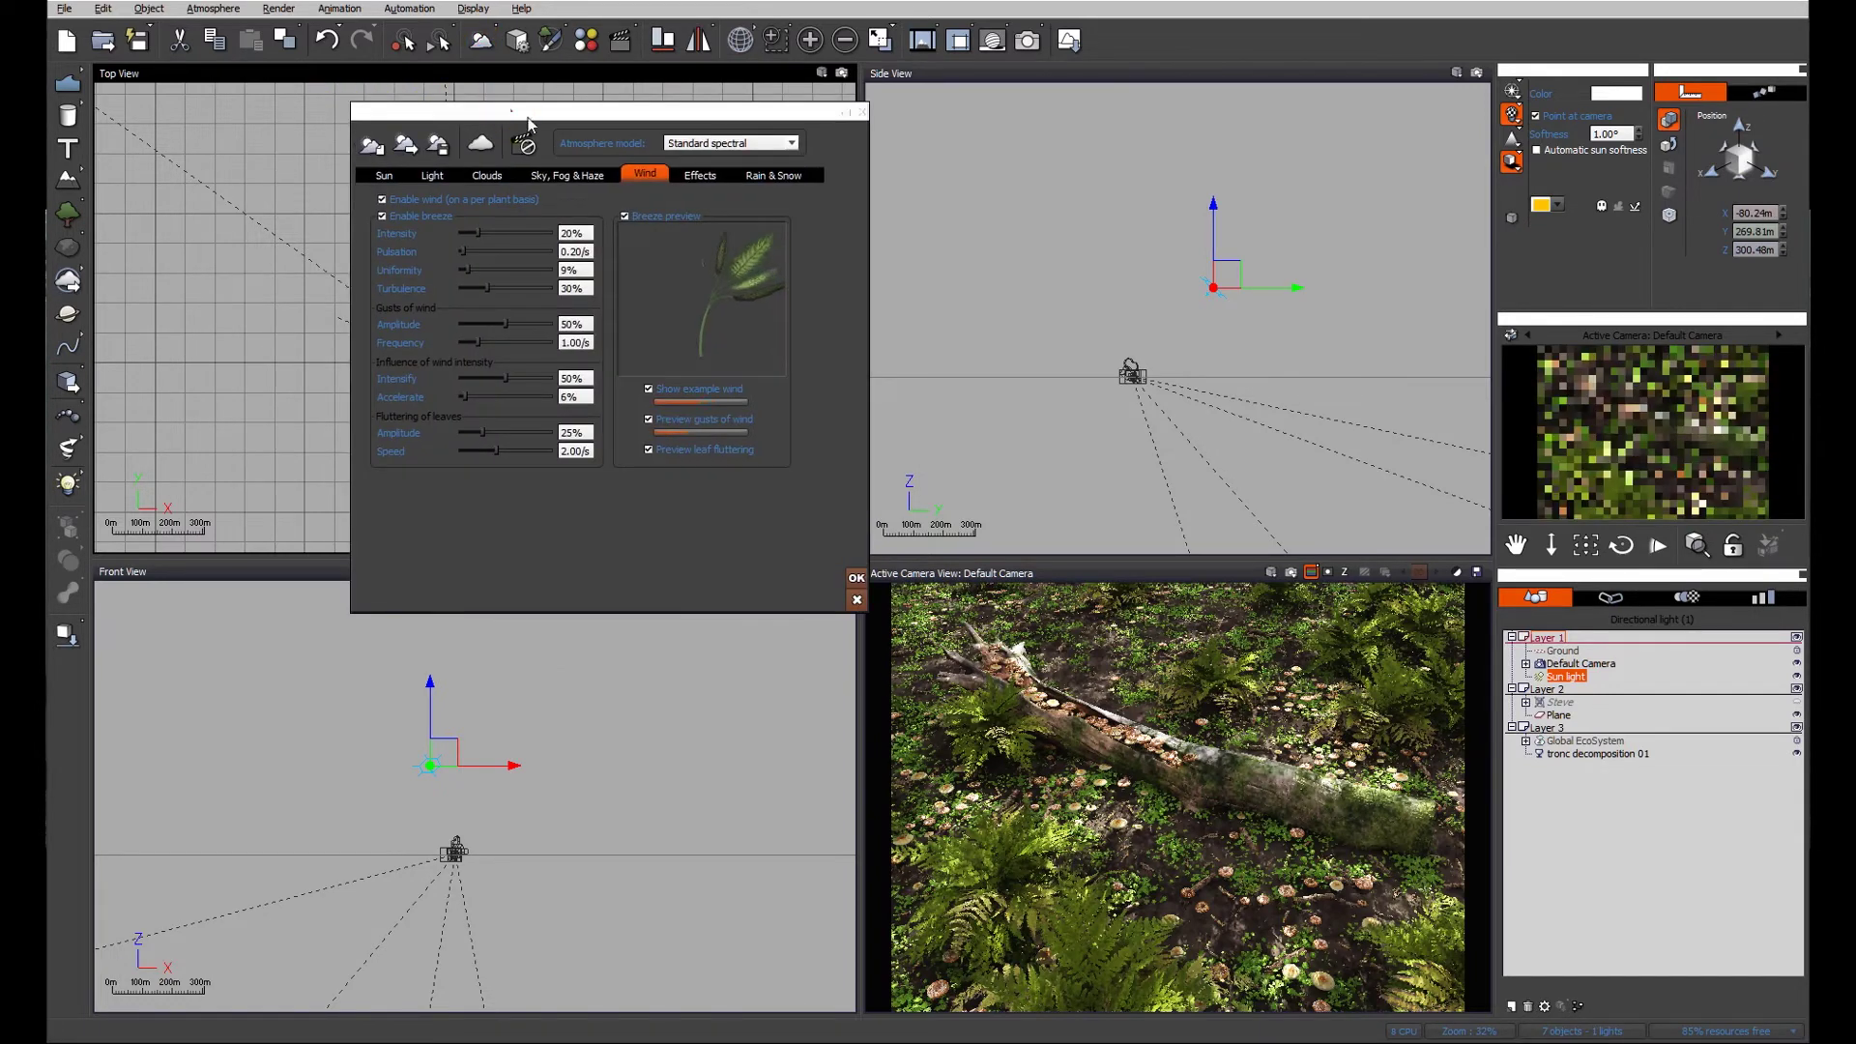
left_click_drag(506, 115, 982, 240)
left_click(859, 342)
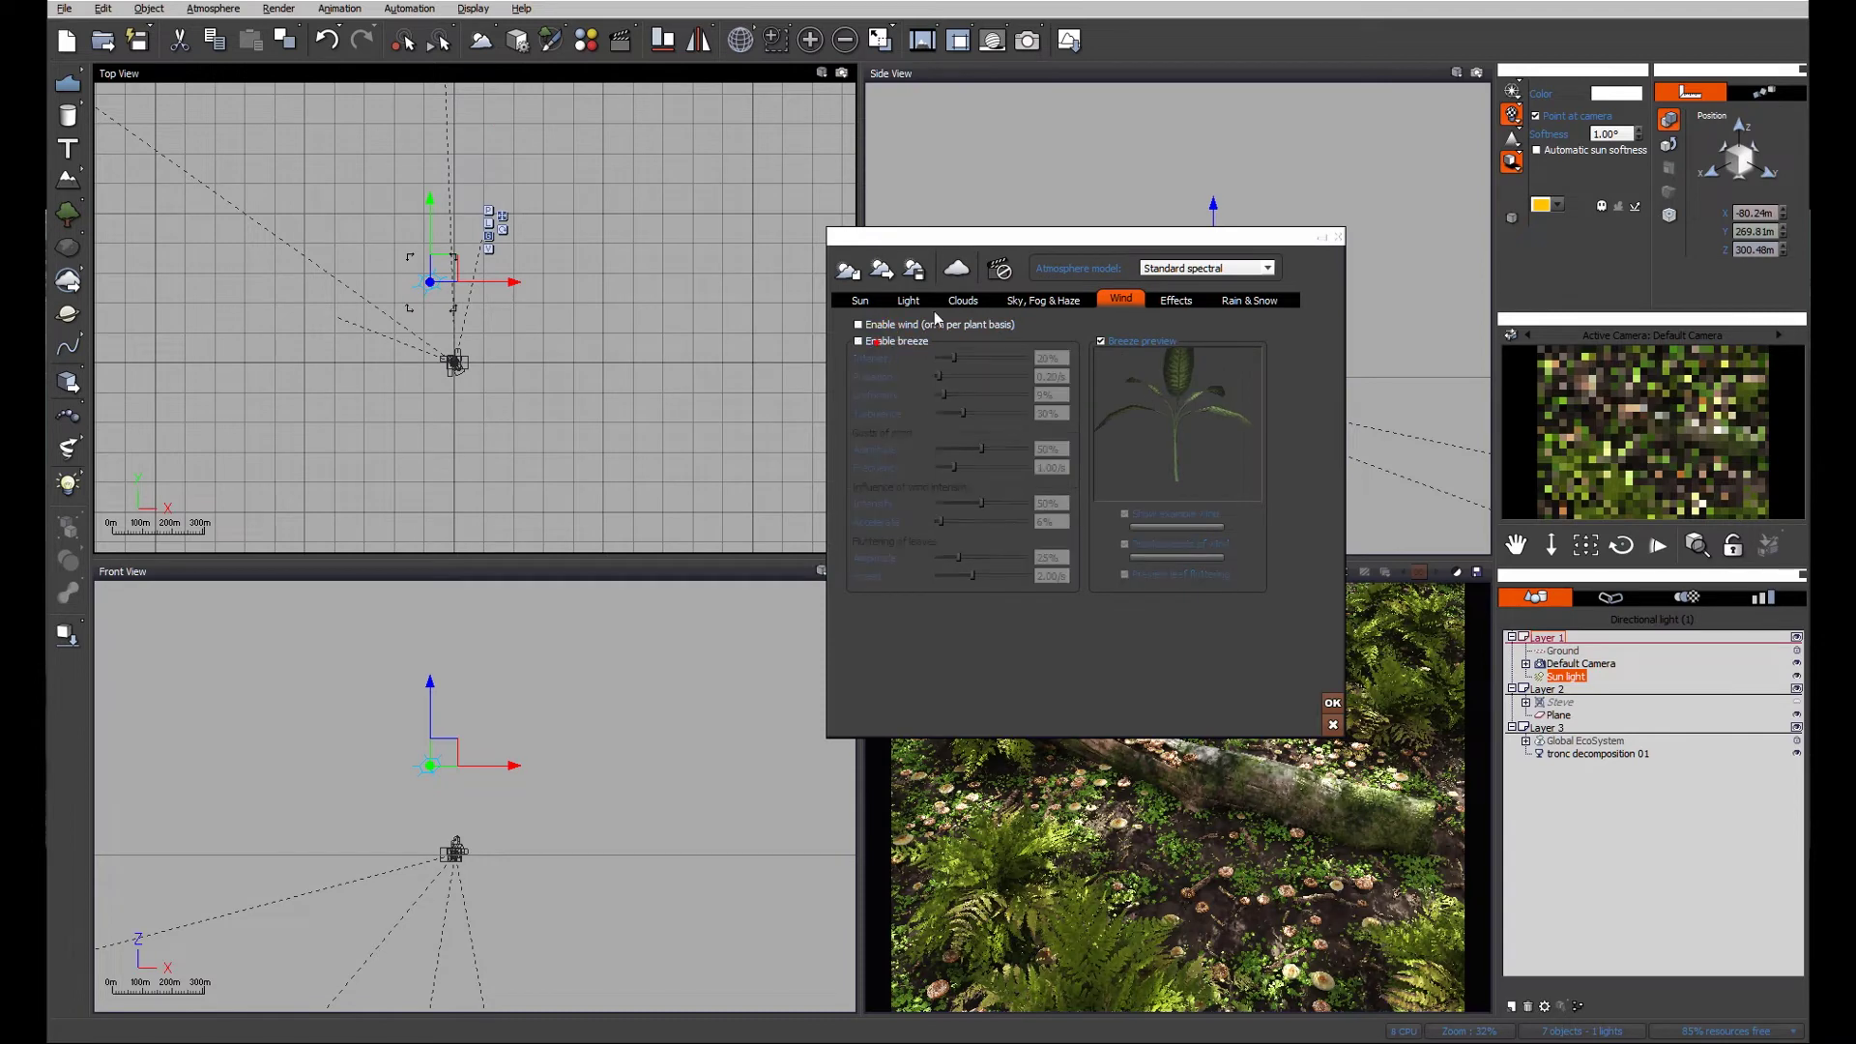
left_click(910, 299)
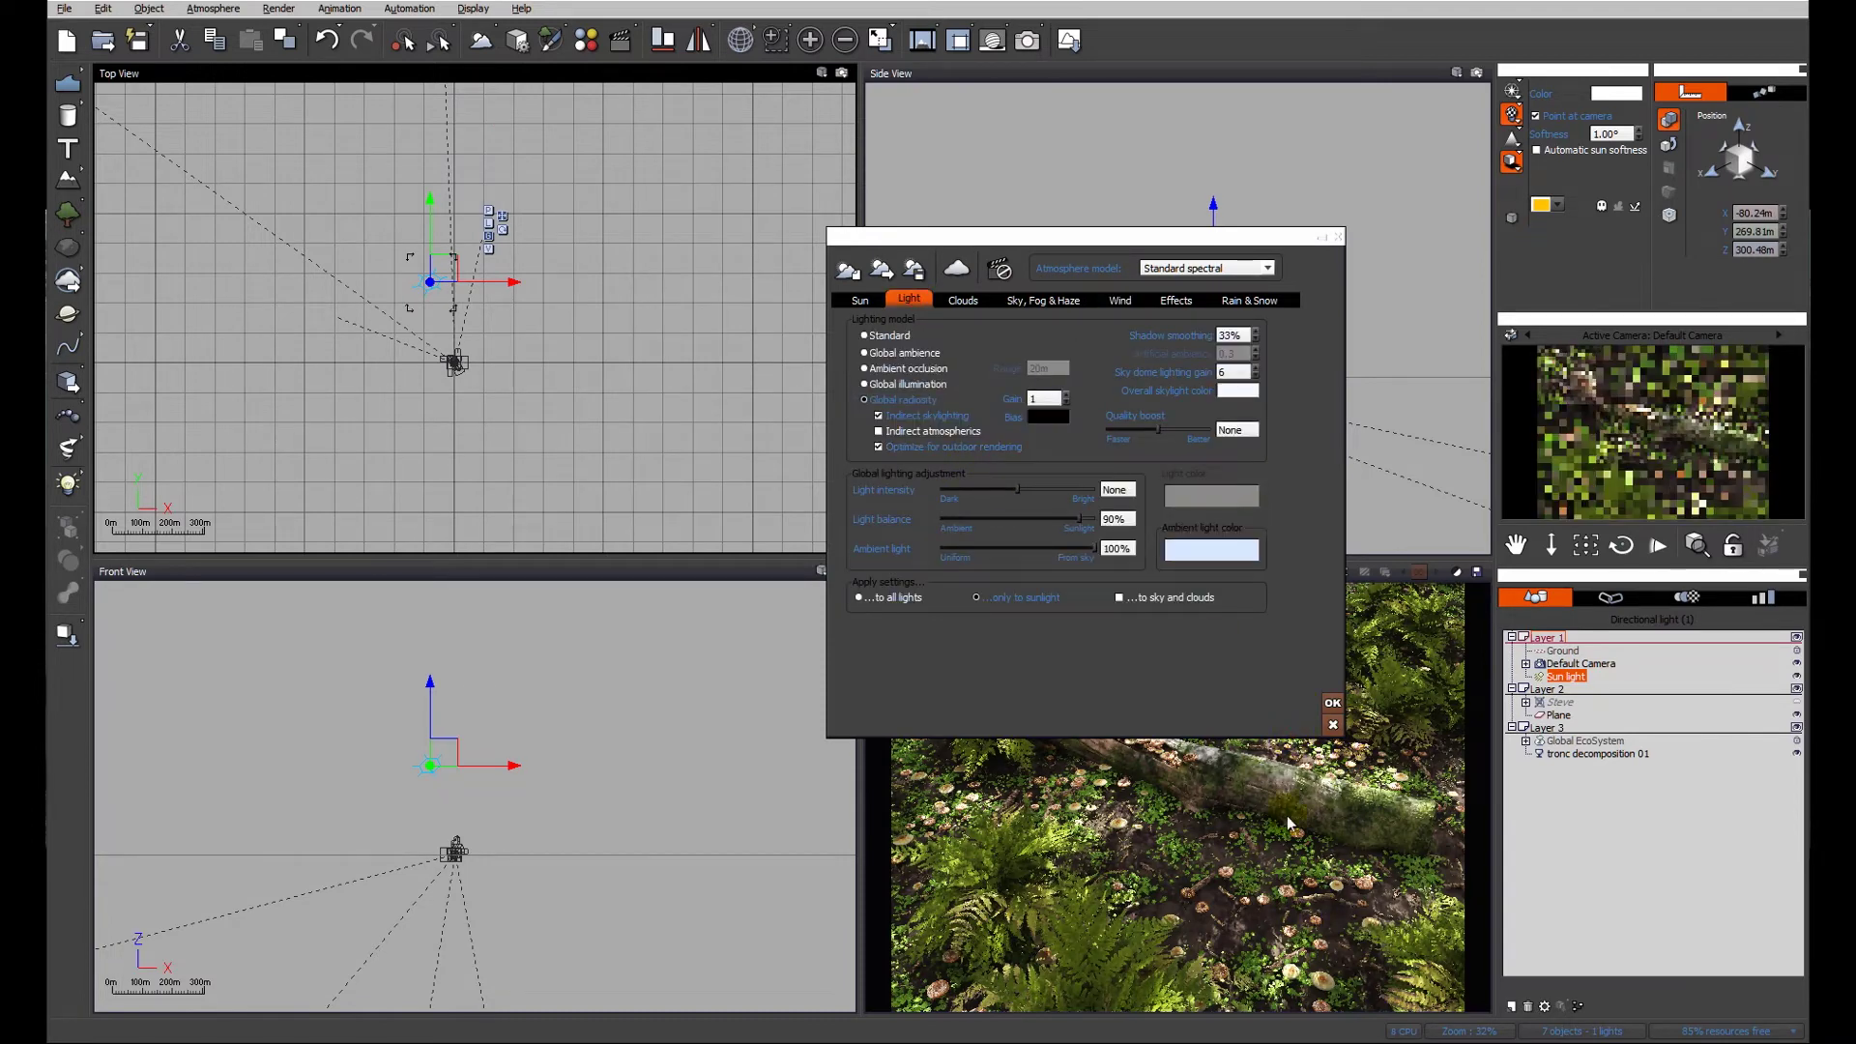
left_click(1334, 727)
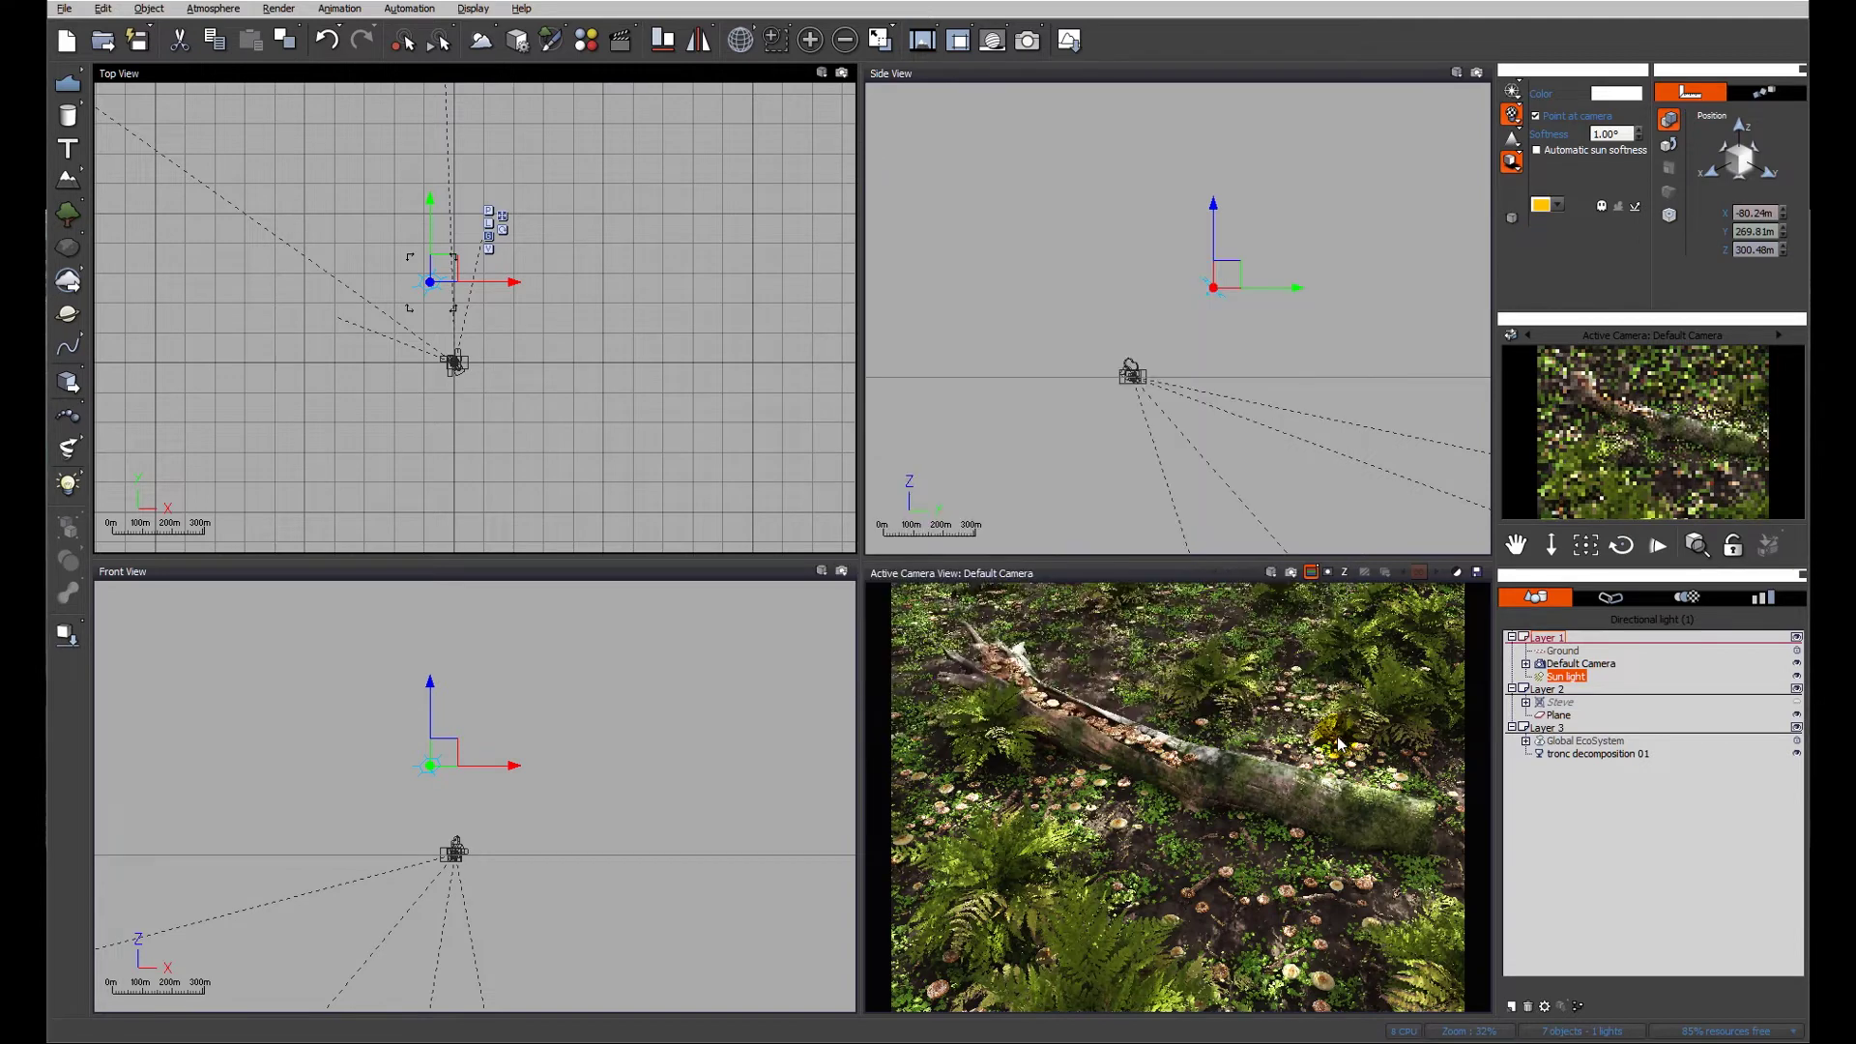
Lower the sky dome lighting gain to 3 and render the scene.
left_click(488, 48)
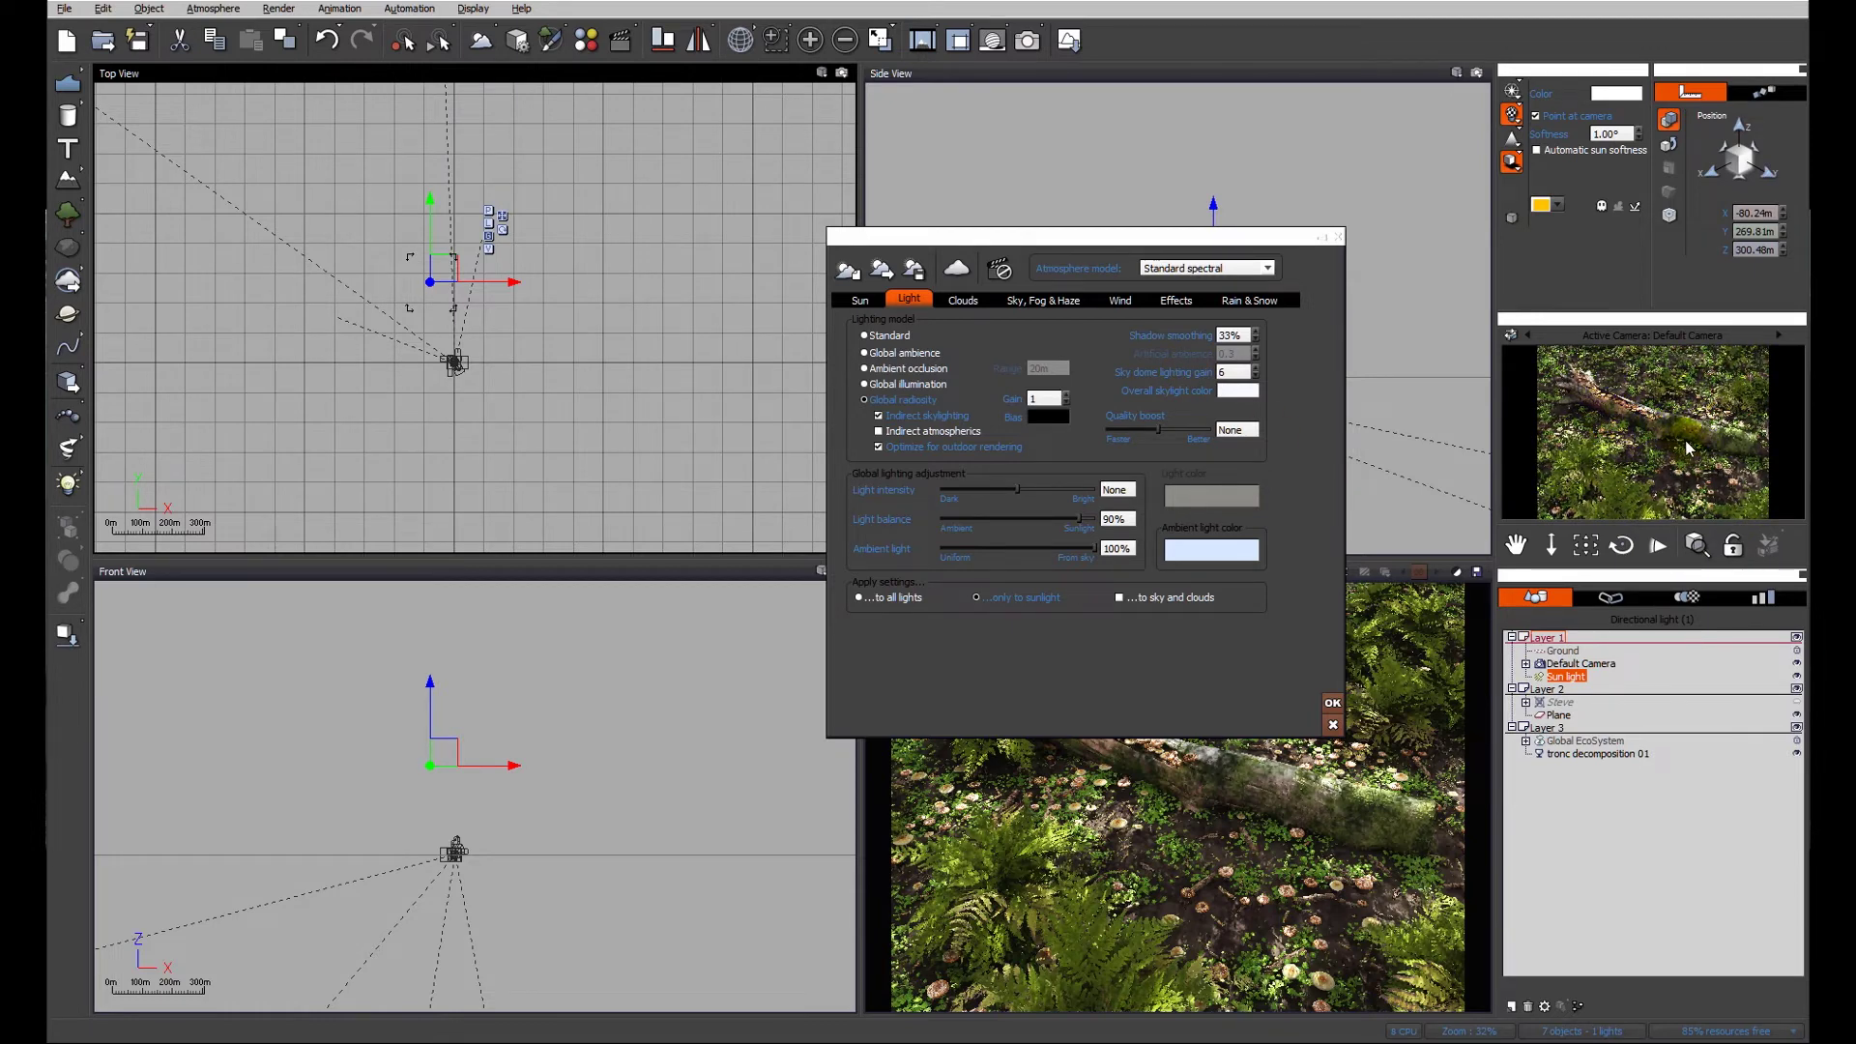
left_click(1226, 373)
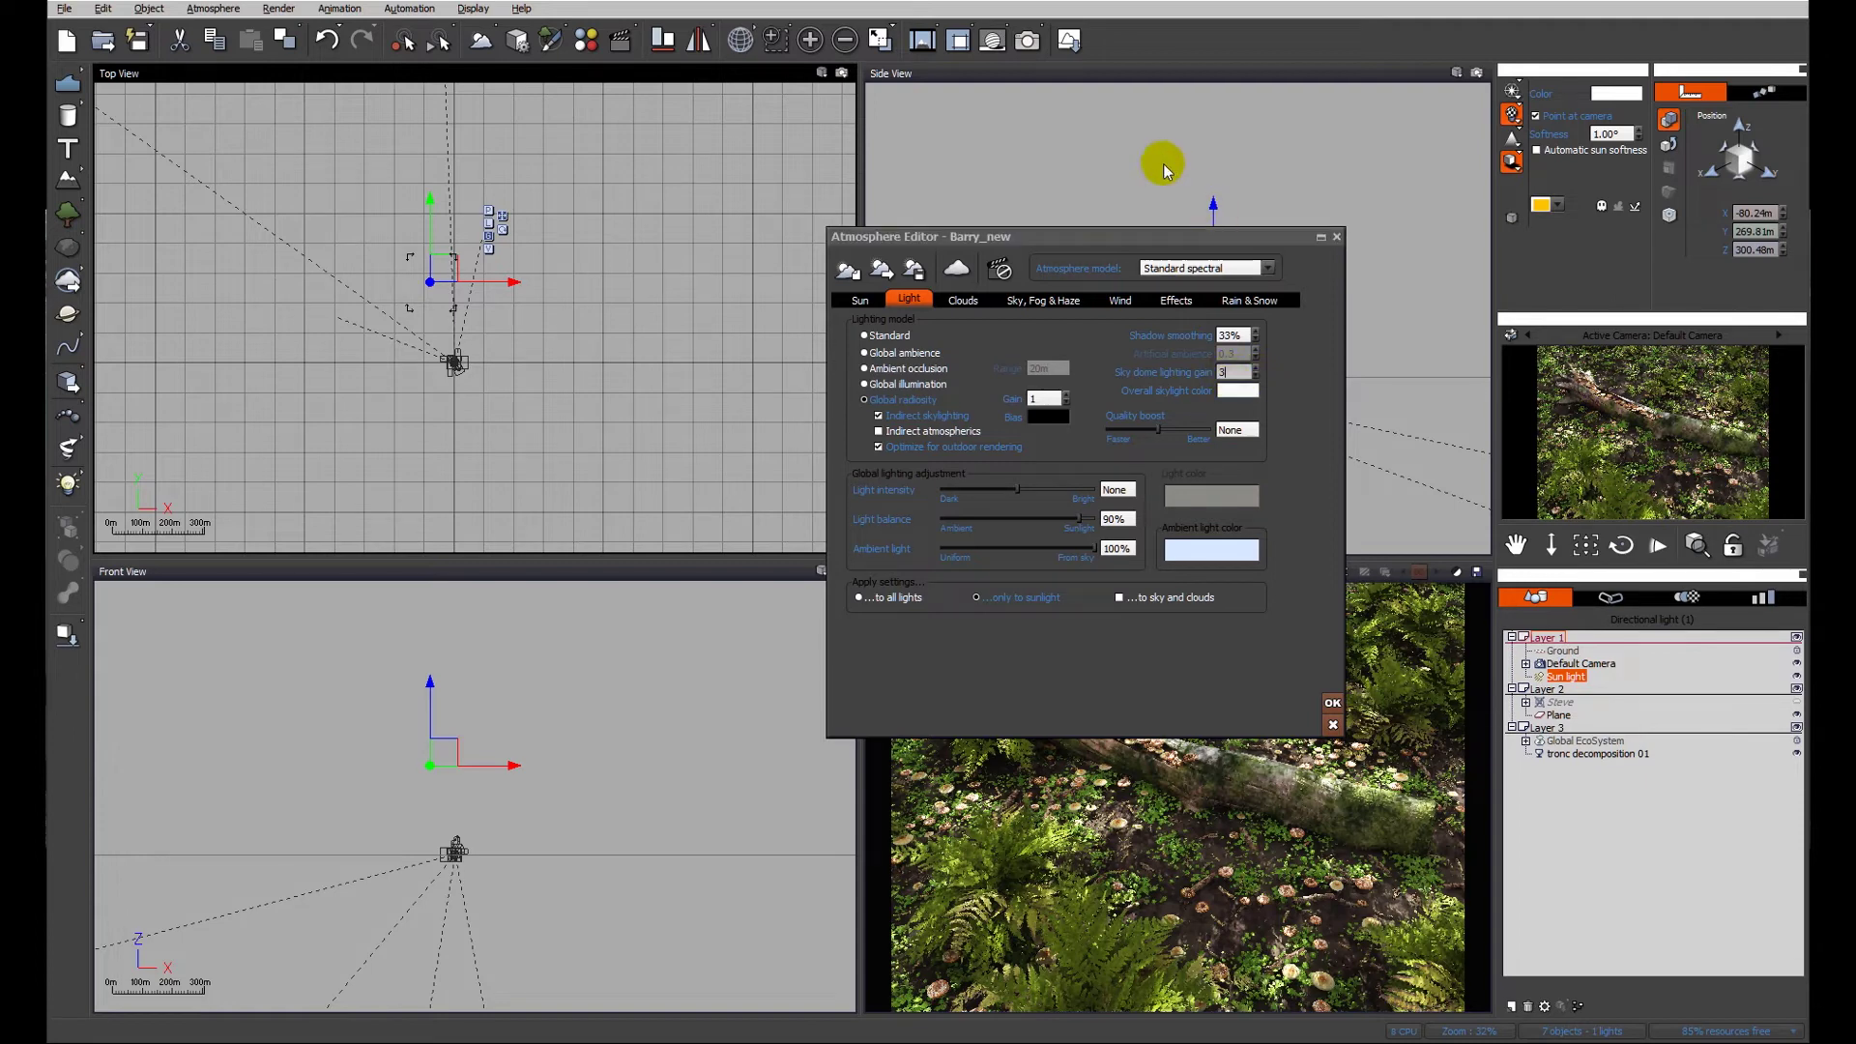
left_click(1028, 40)
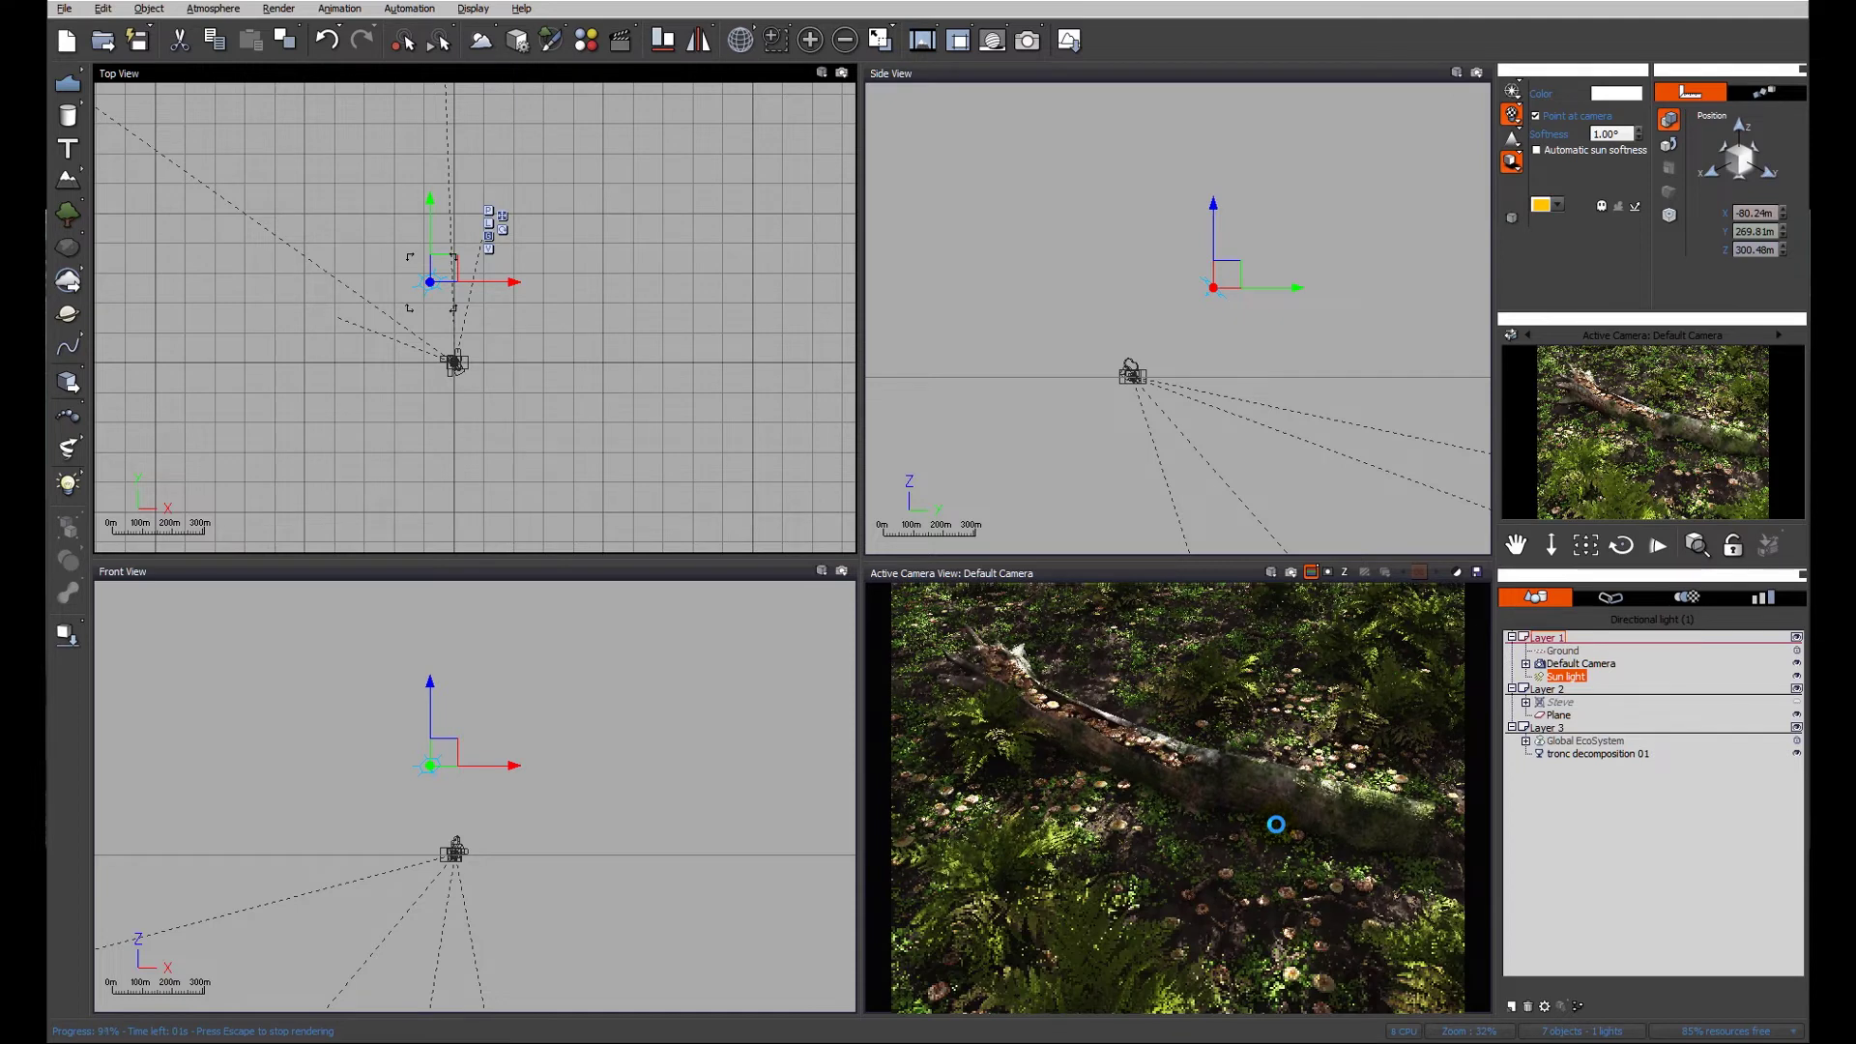
Raise the global light intensity to +0.26 in the Atmosphere Editor and render.
key("F4")
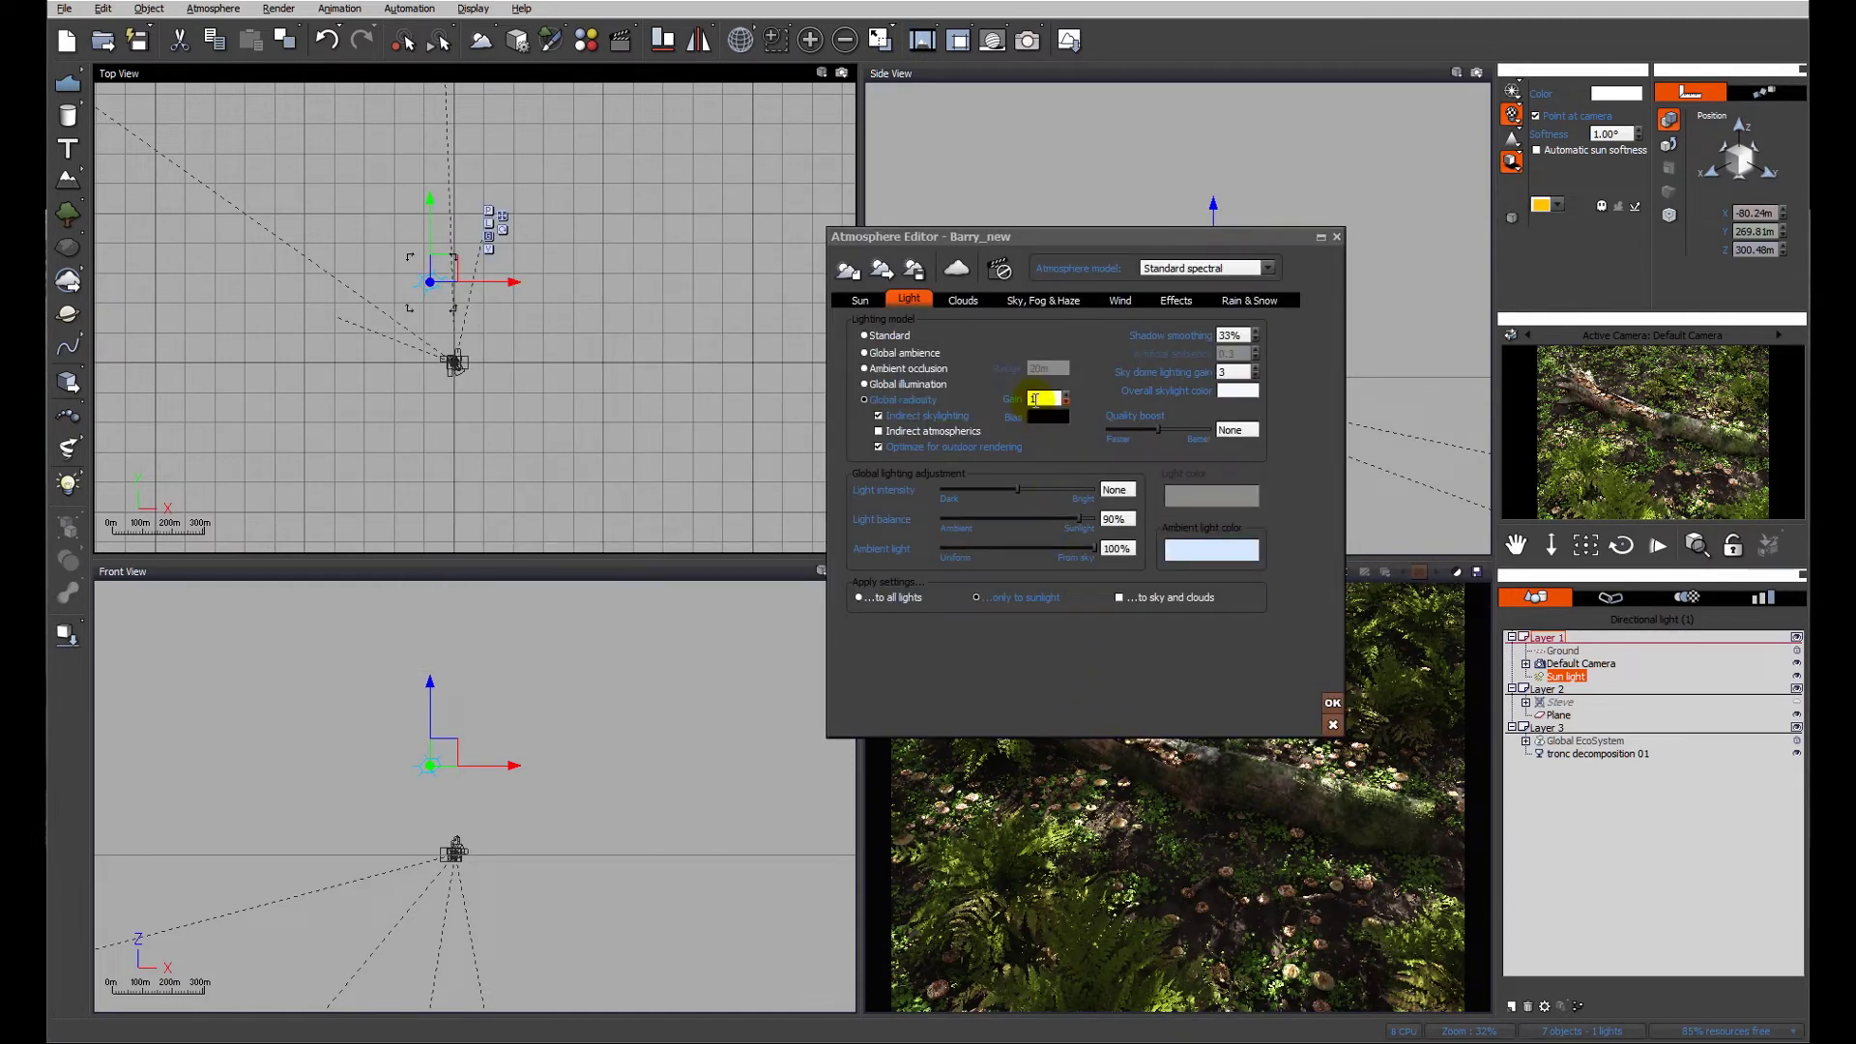
left_click(1020, 491)
left_click_drag(1020, 495, 1031, 491)
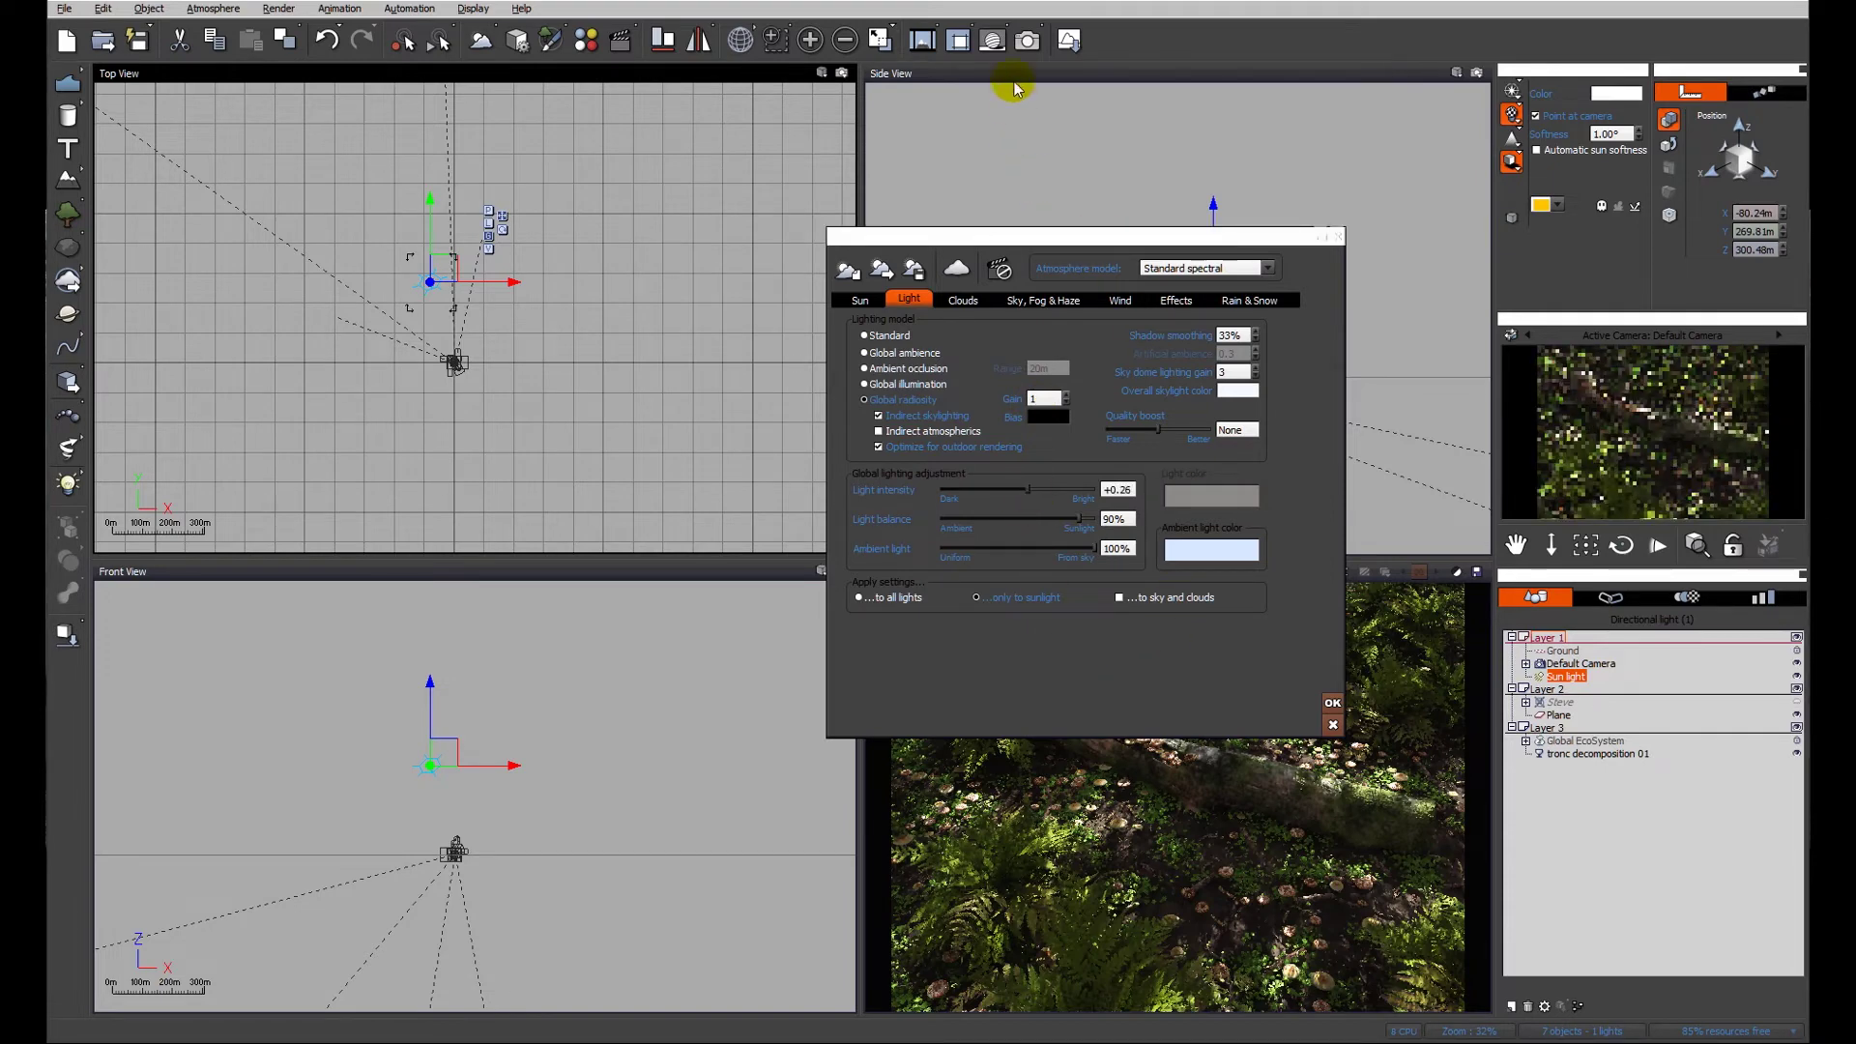
left_click(1028, 40)
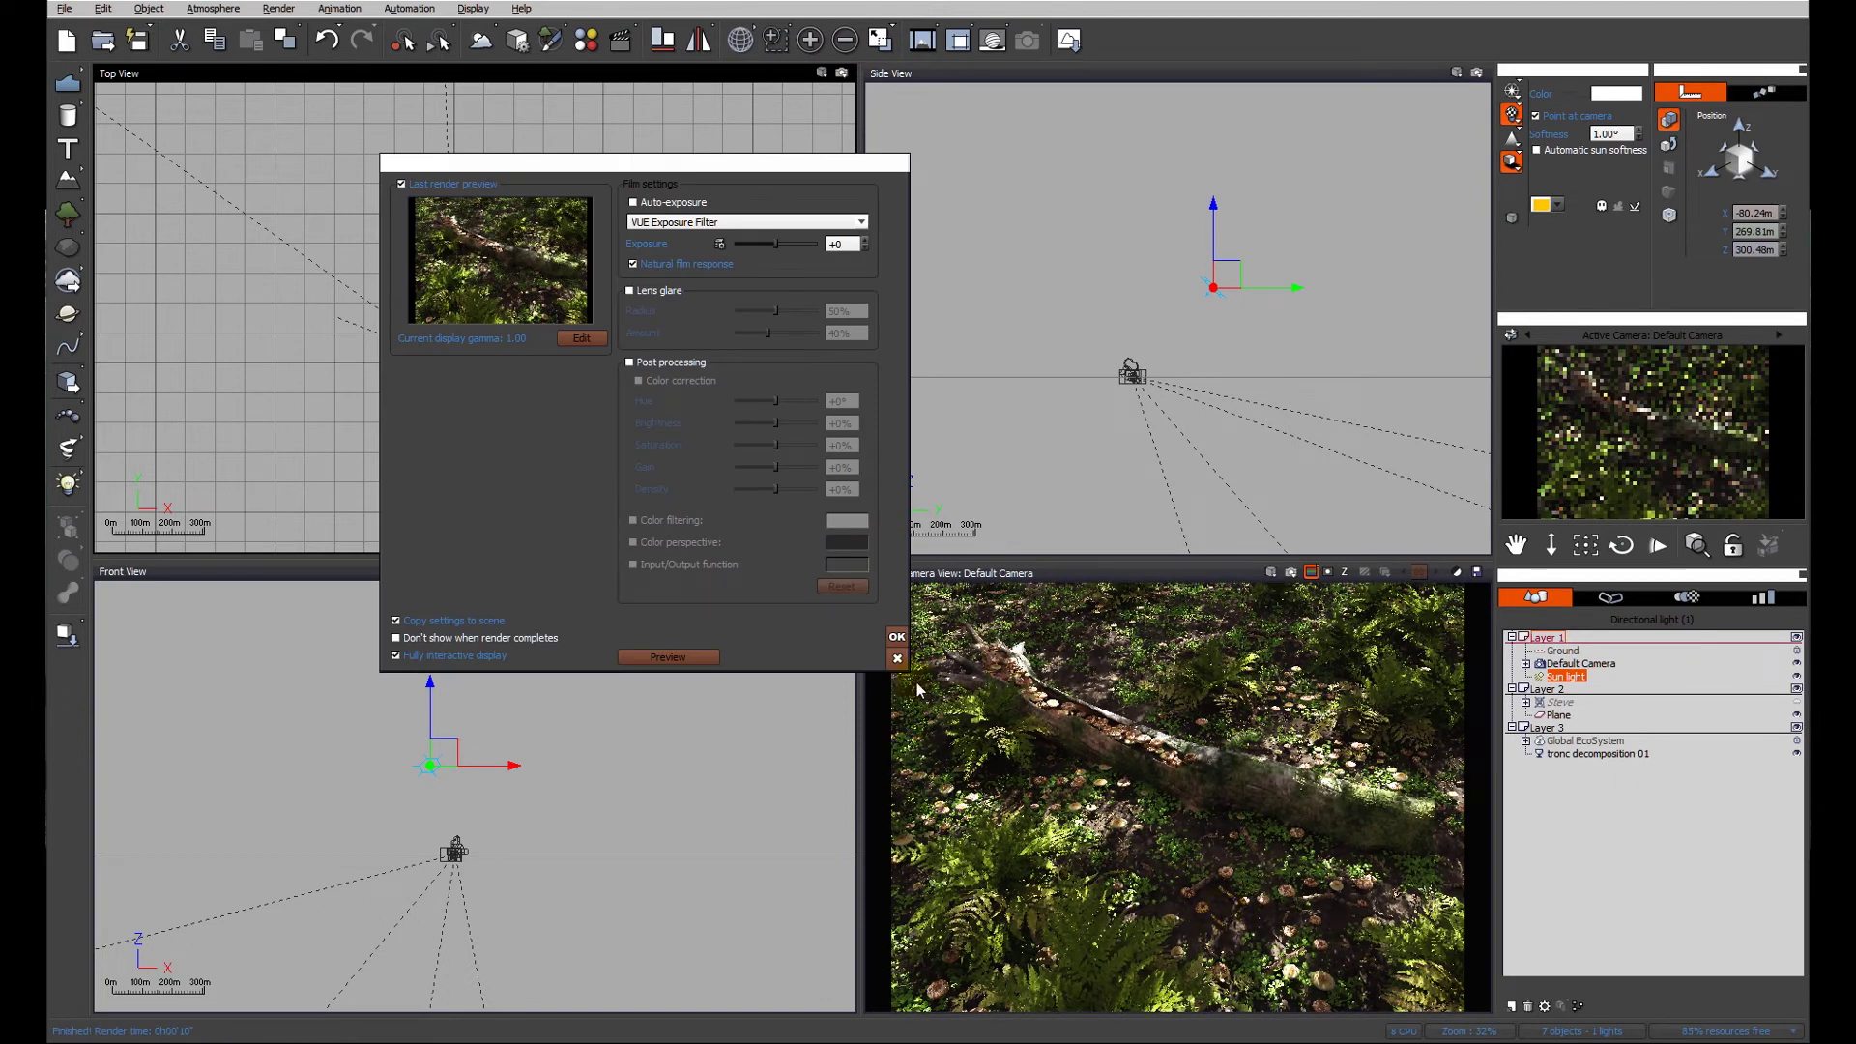
Push light intensity to +0.48, set sky dome lighting gain to 2, and render again.
left_click(897, 636)
key("F4")
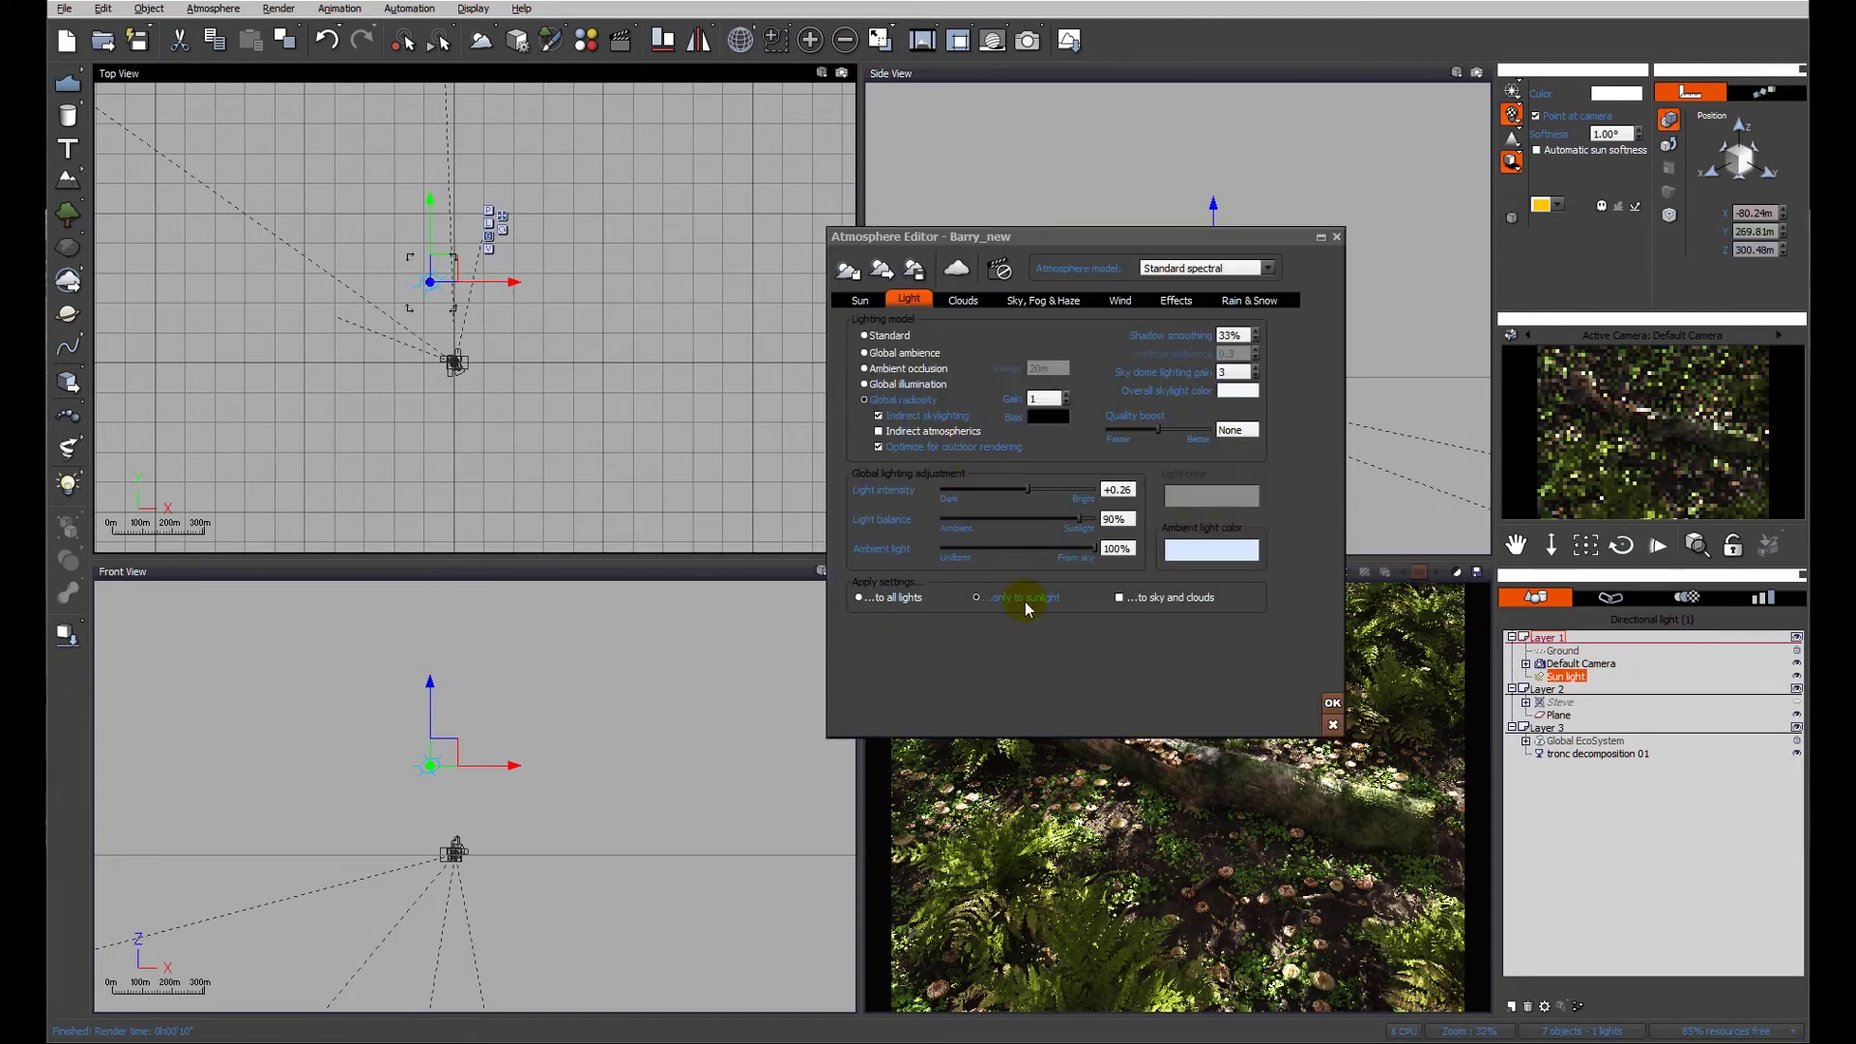
left_click_drag(1027, 490, 1037, 490)
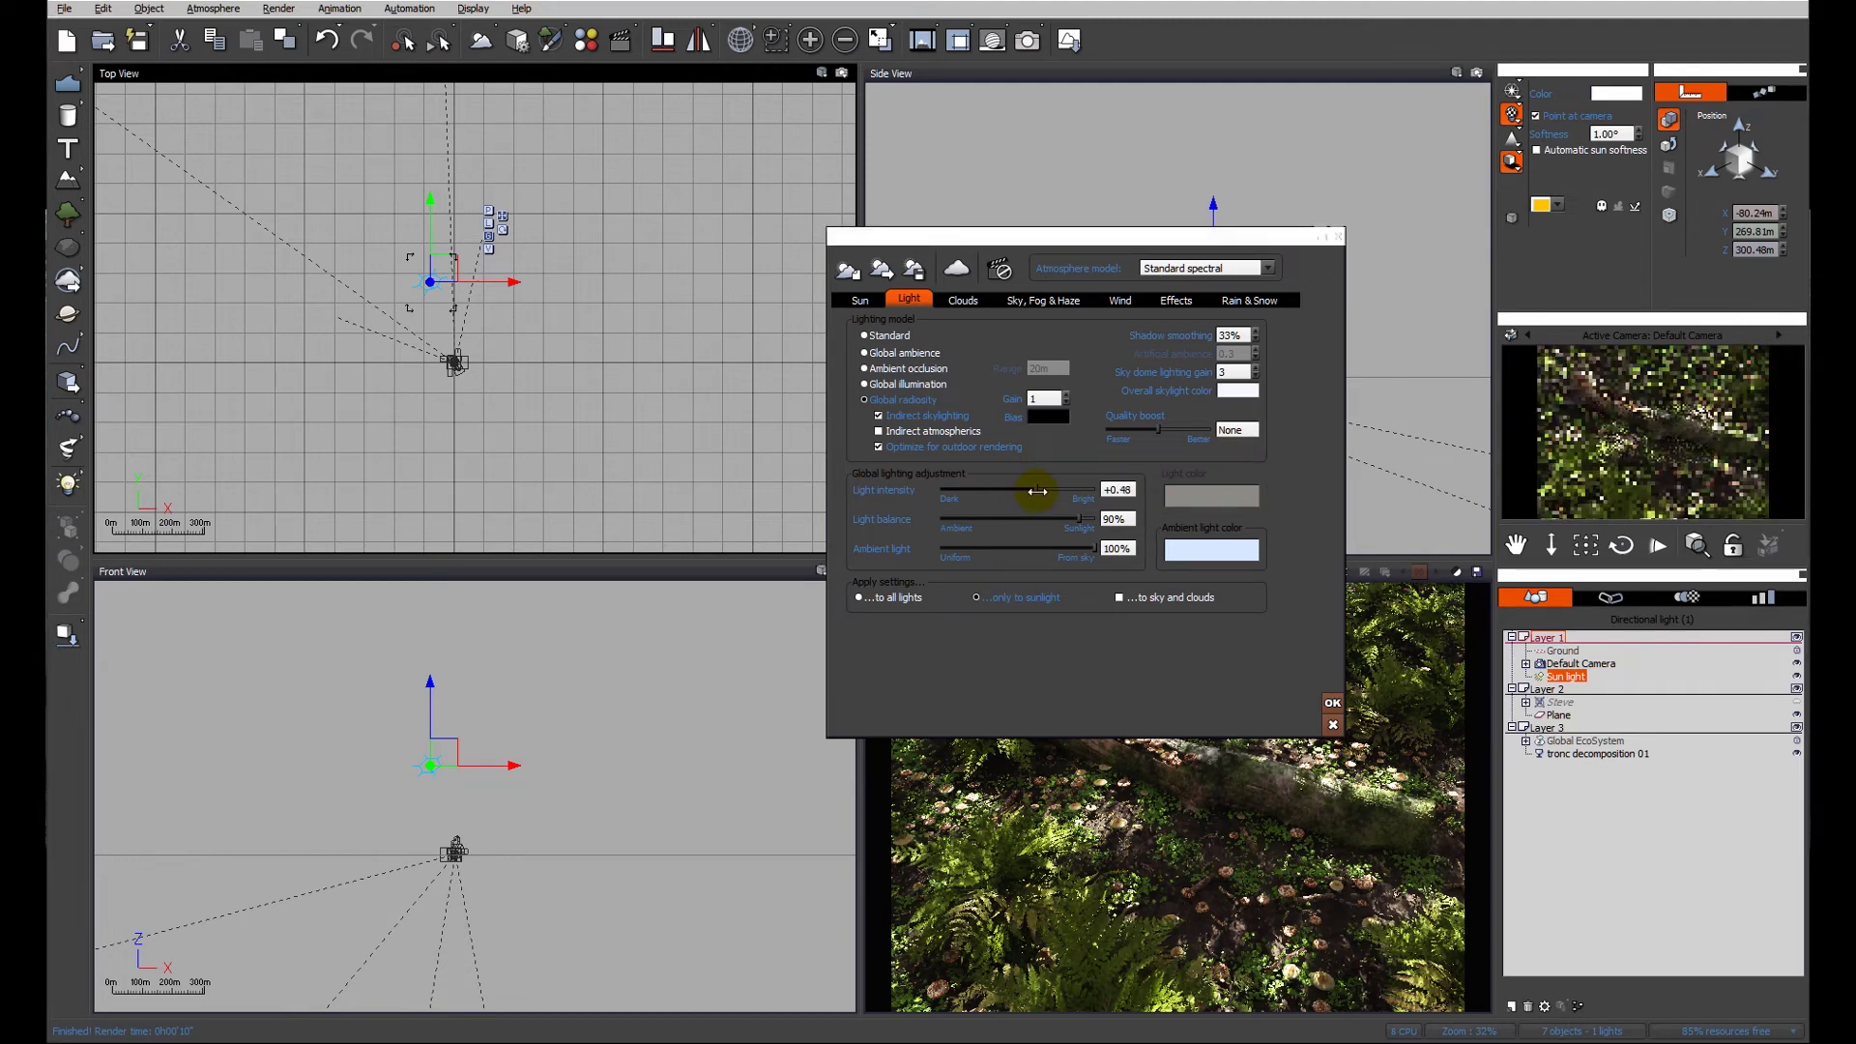
left_click(1221, 373)
type("2")
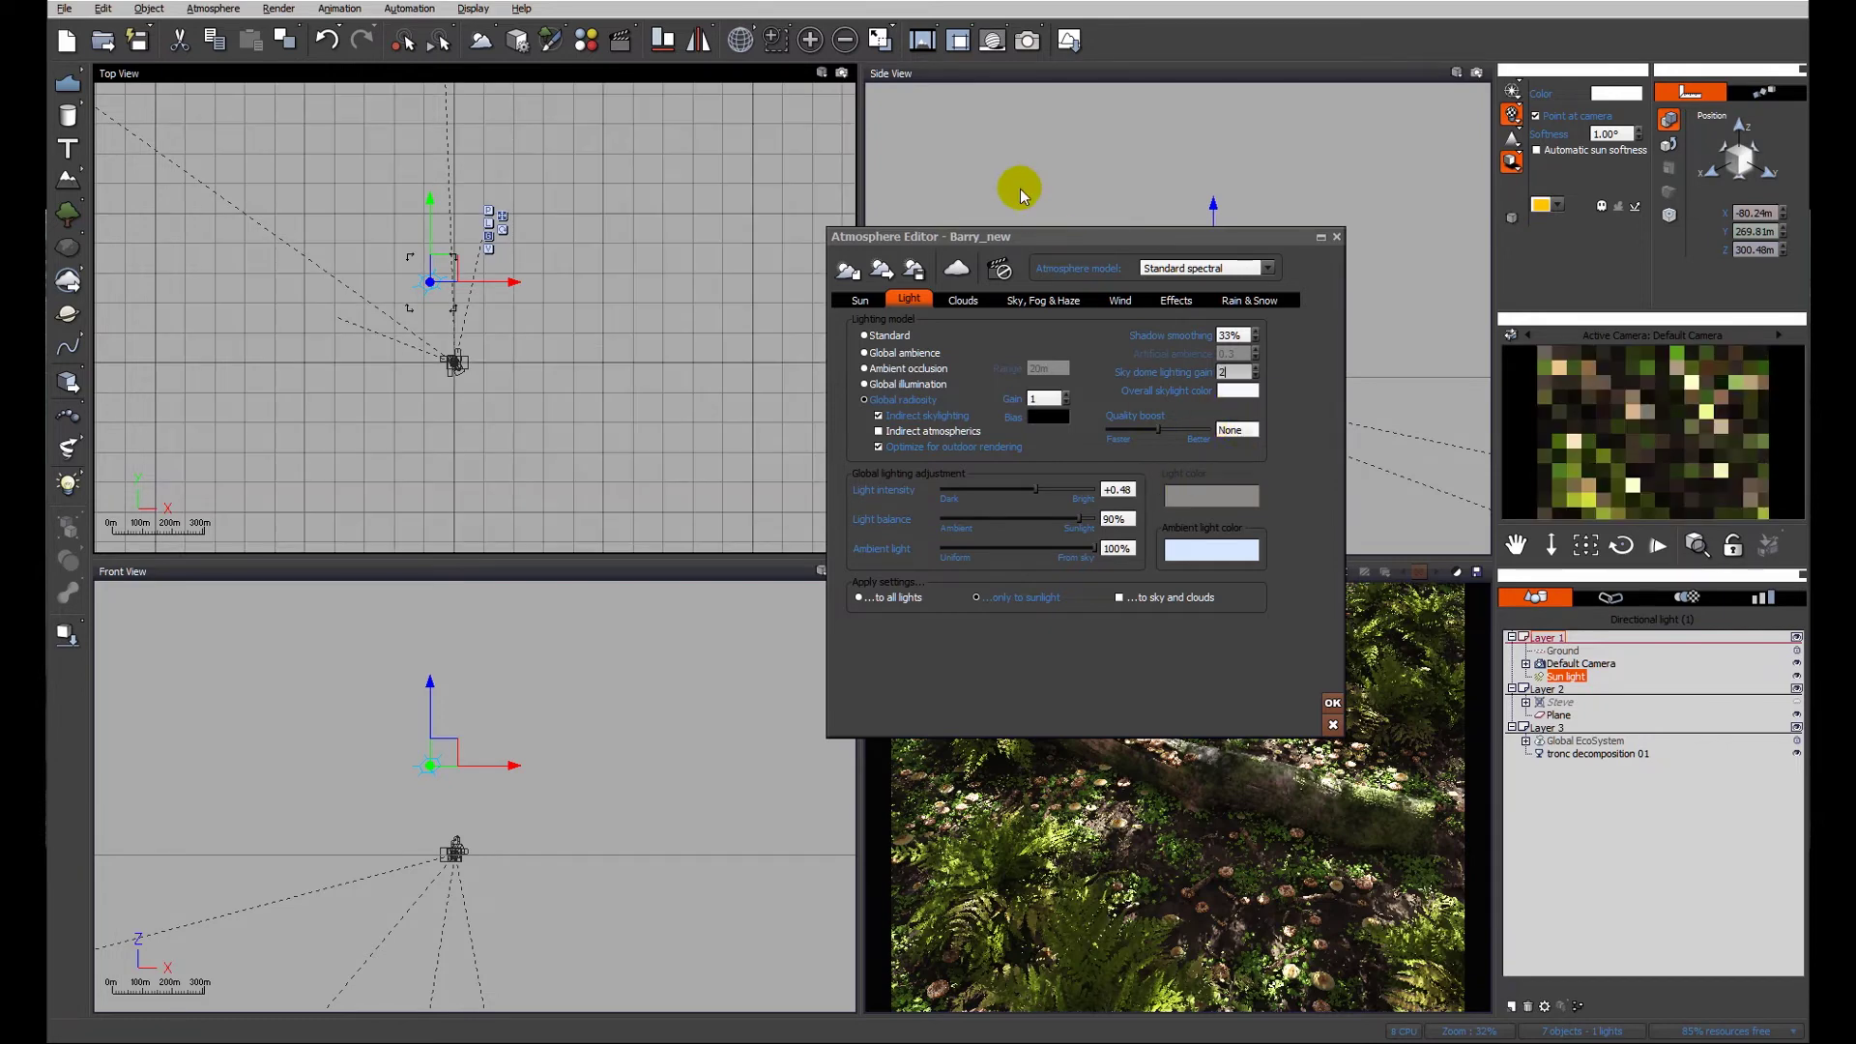
left_click(1029, 43)
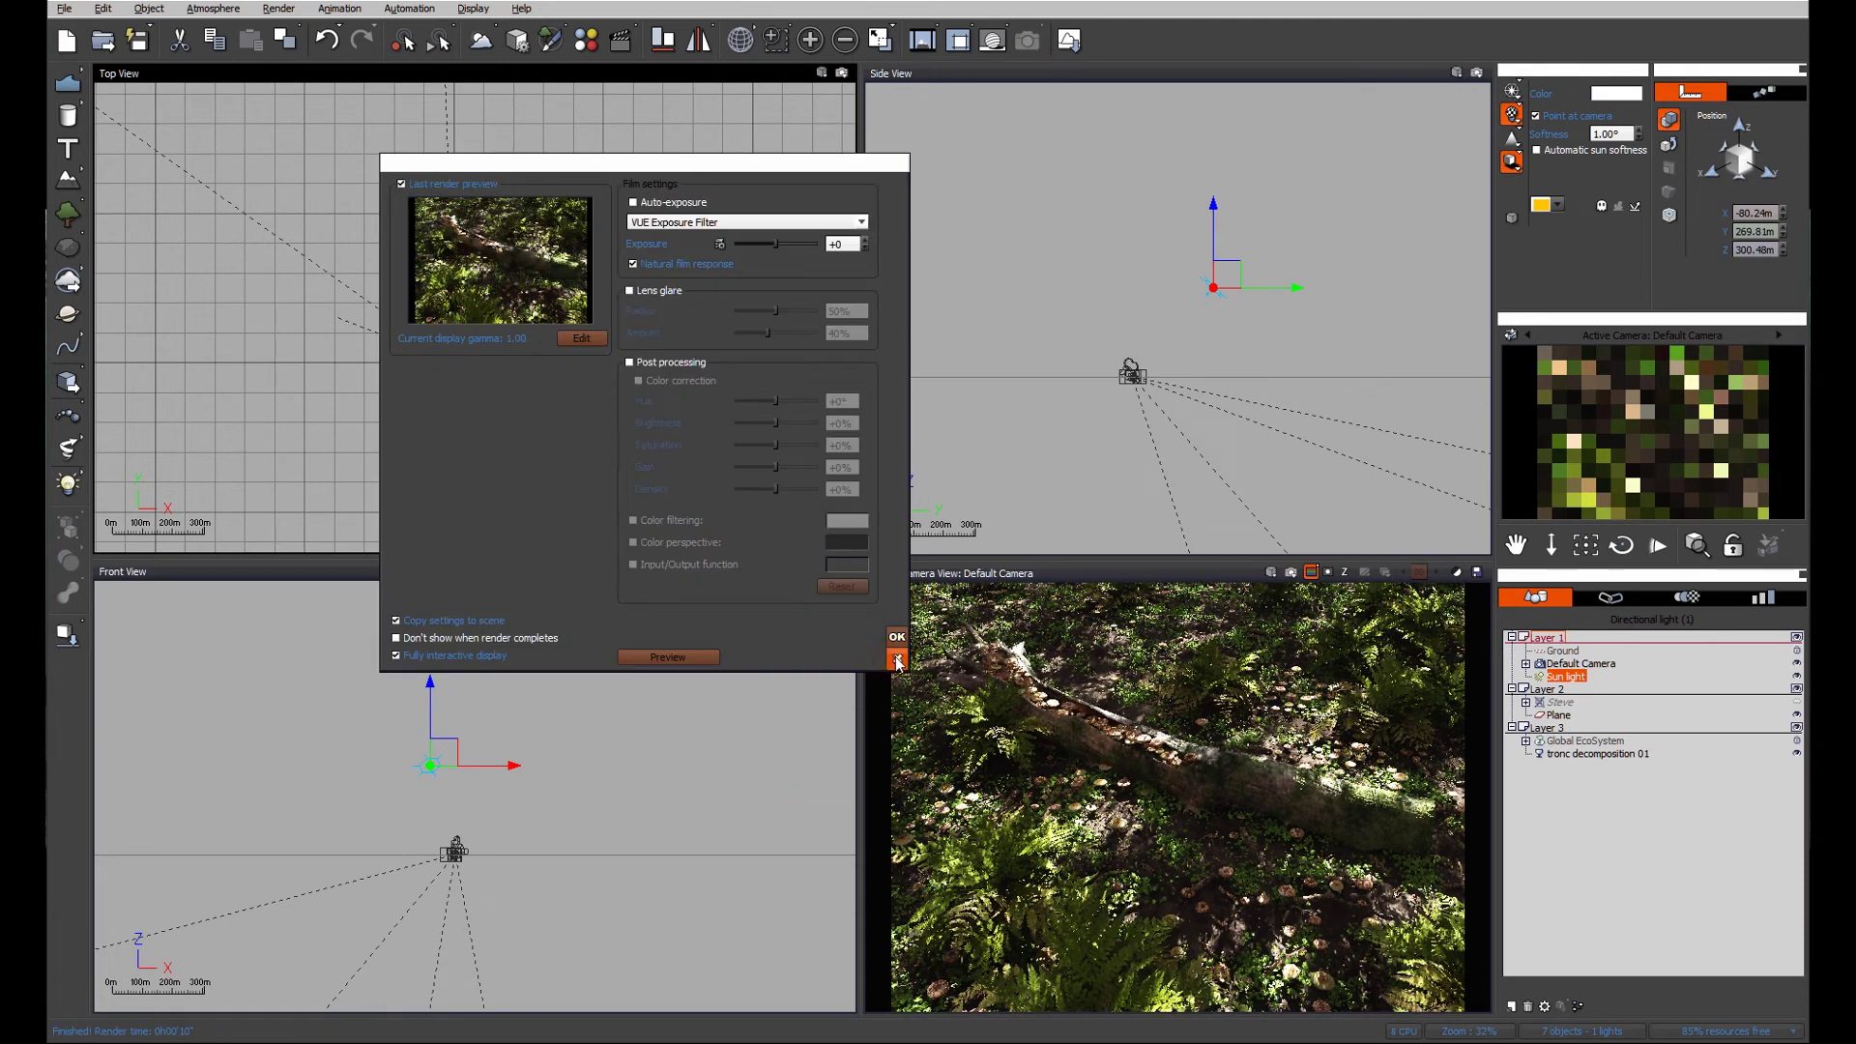
Choose the Final quality preset in Render Options and start the 800x600 render.
left_click(897, 663)
left_click(1333, 704)
left_click(1093, 153)
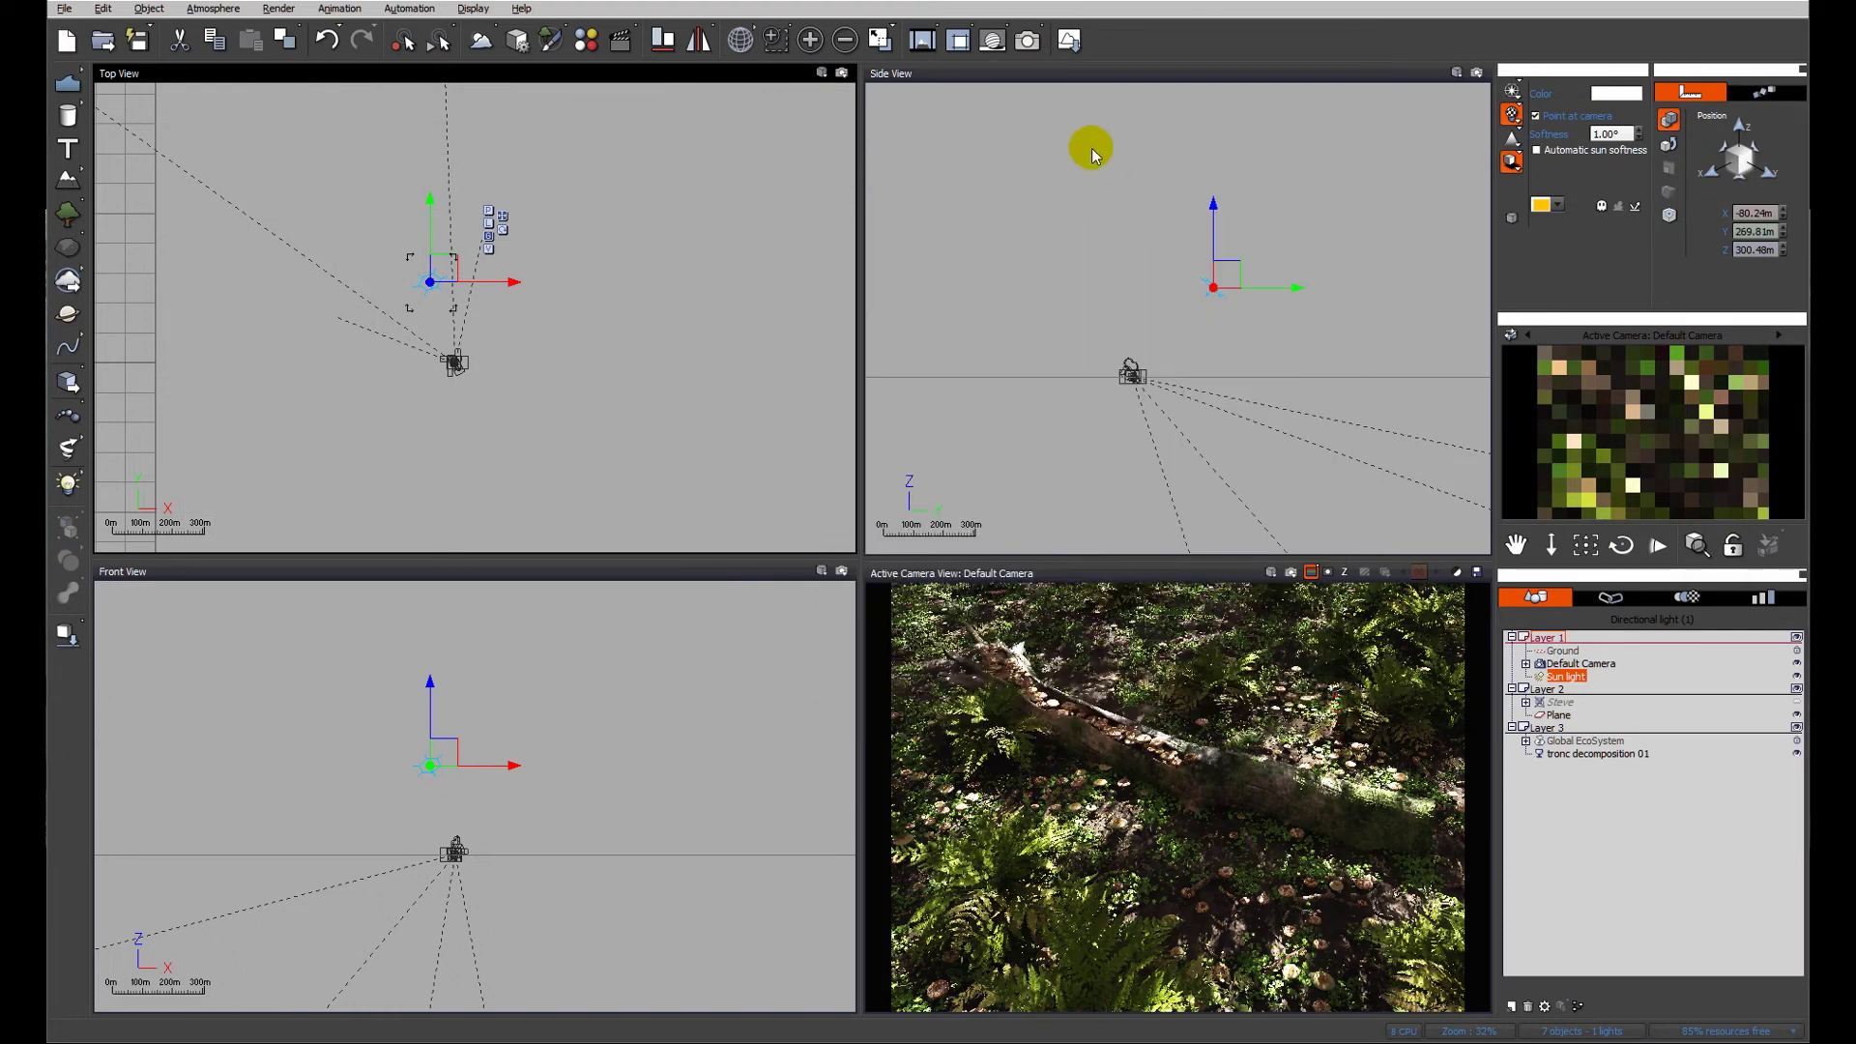
left_click(1028, 40)
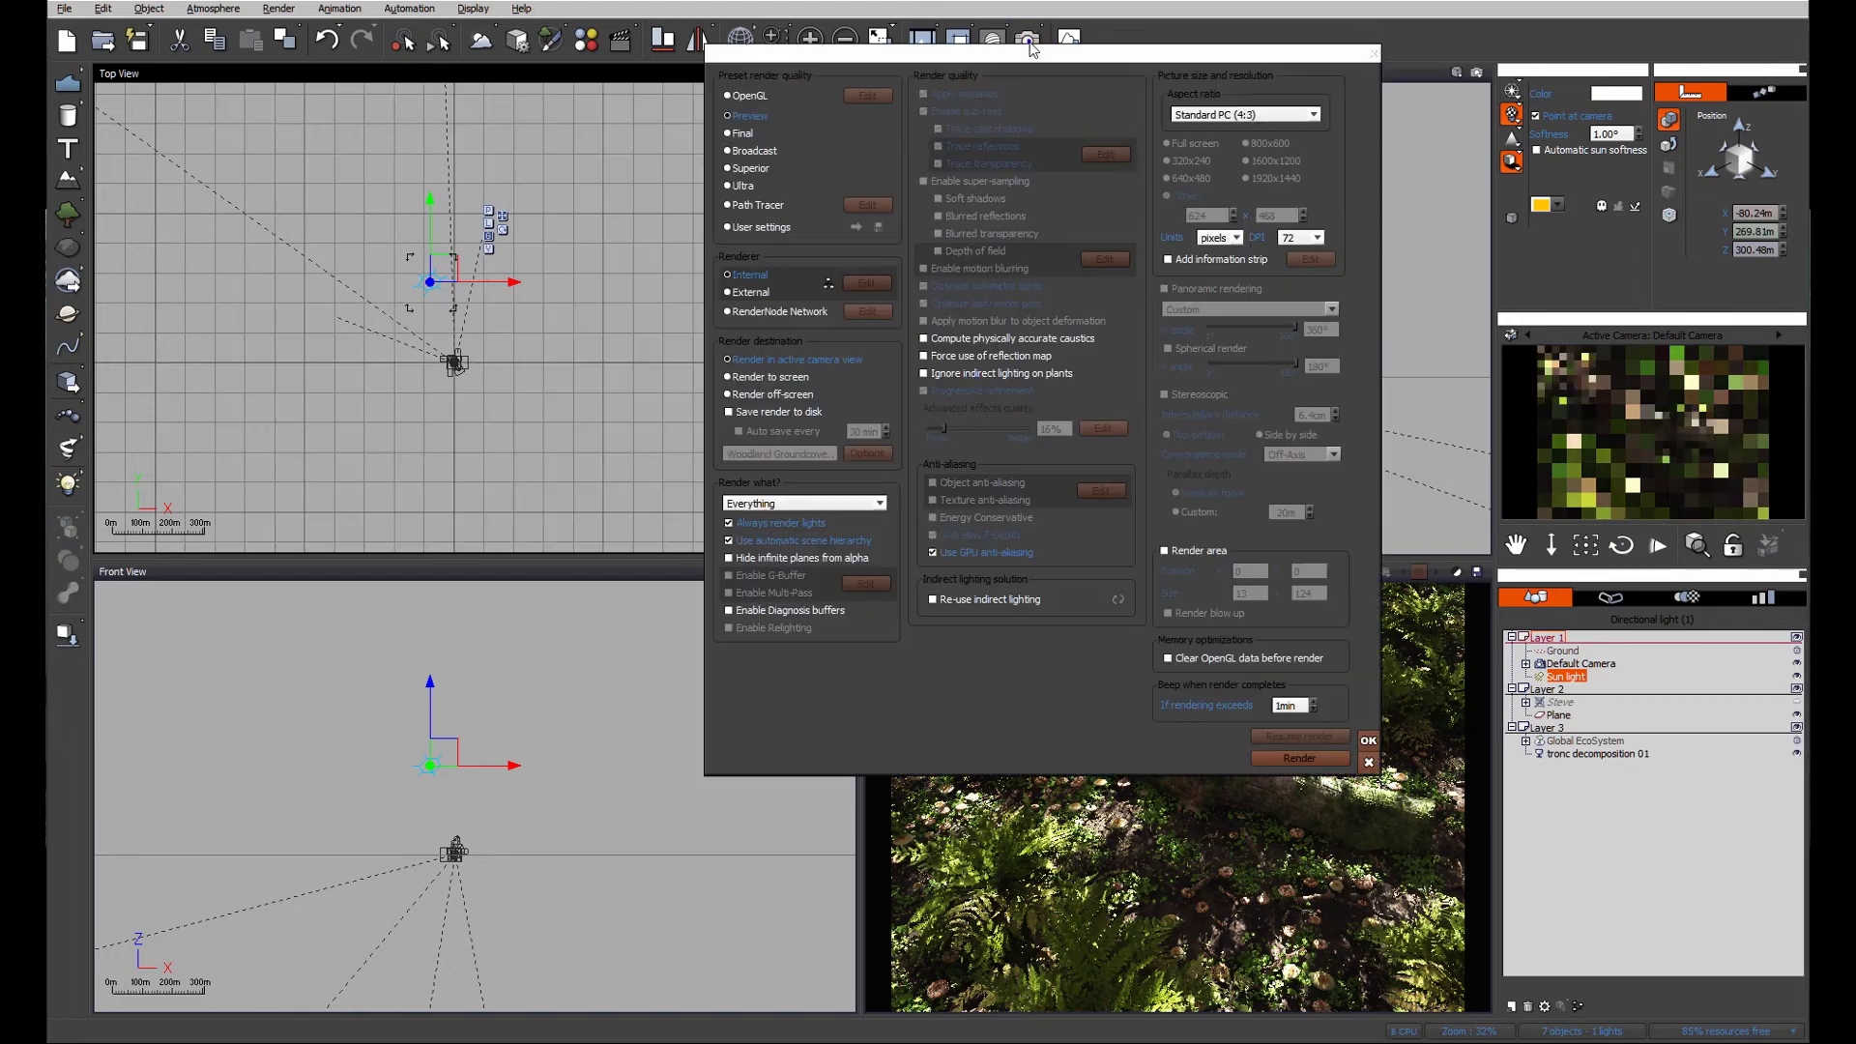
left_click(766, 134)
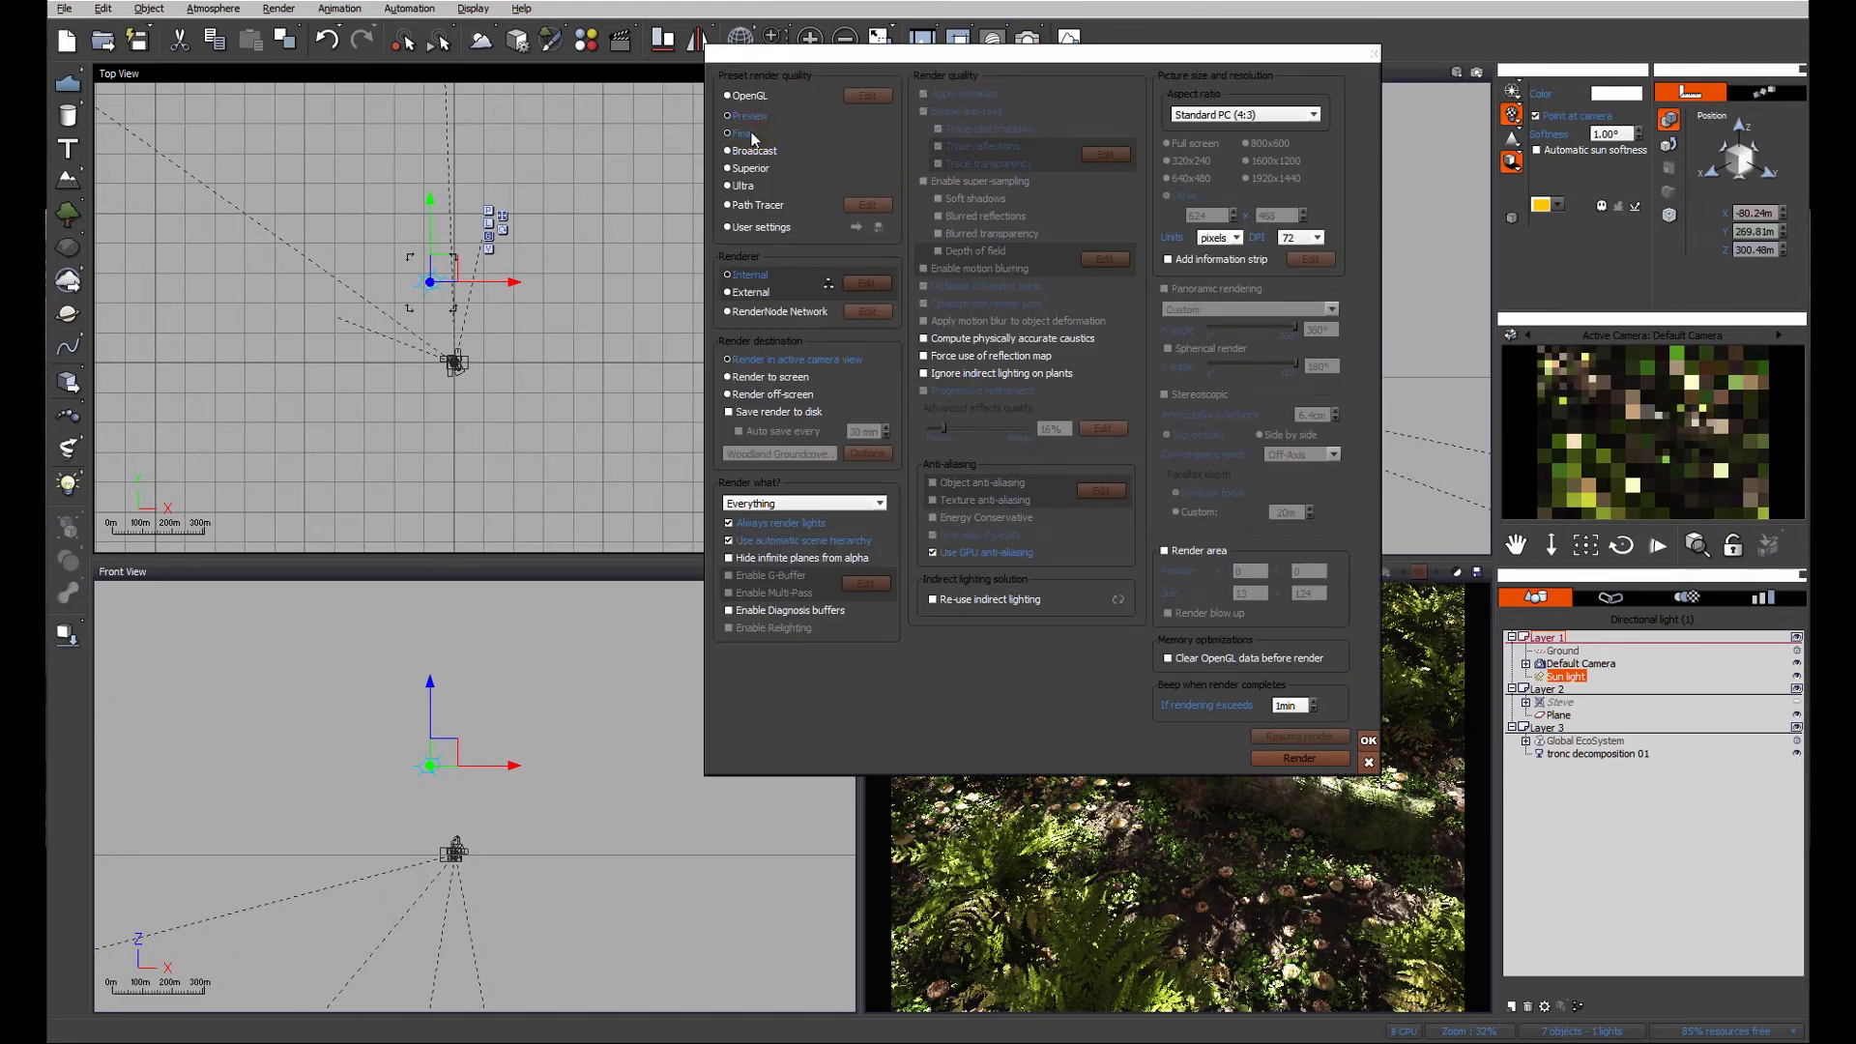
left_click(1302, 757)
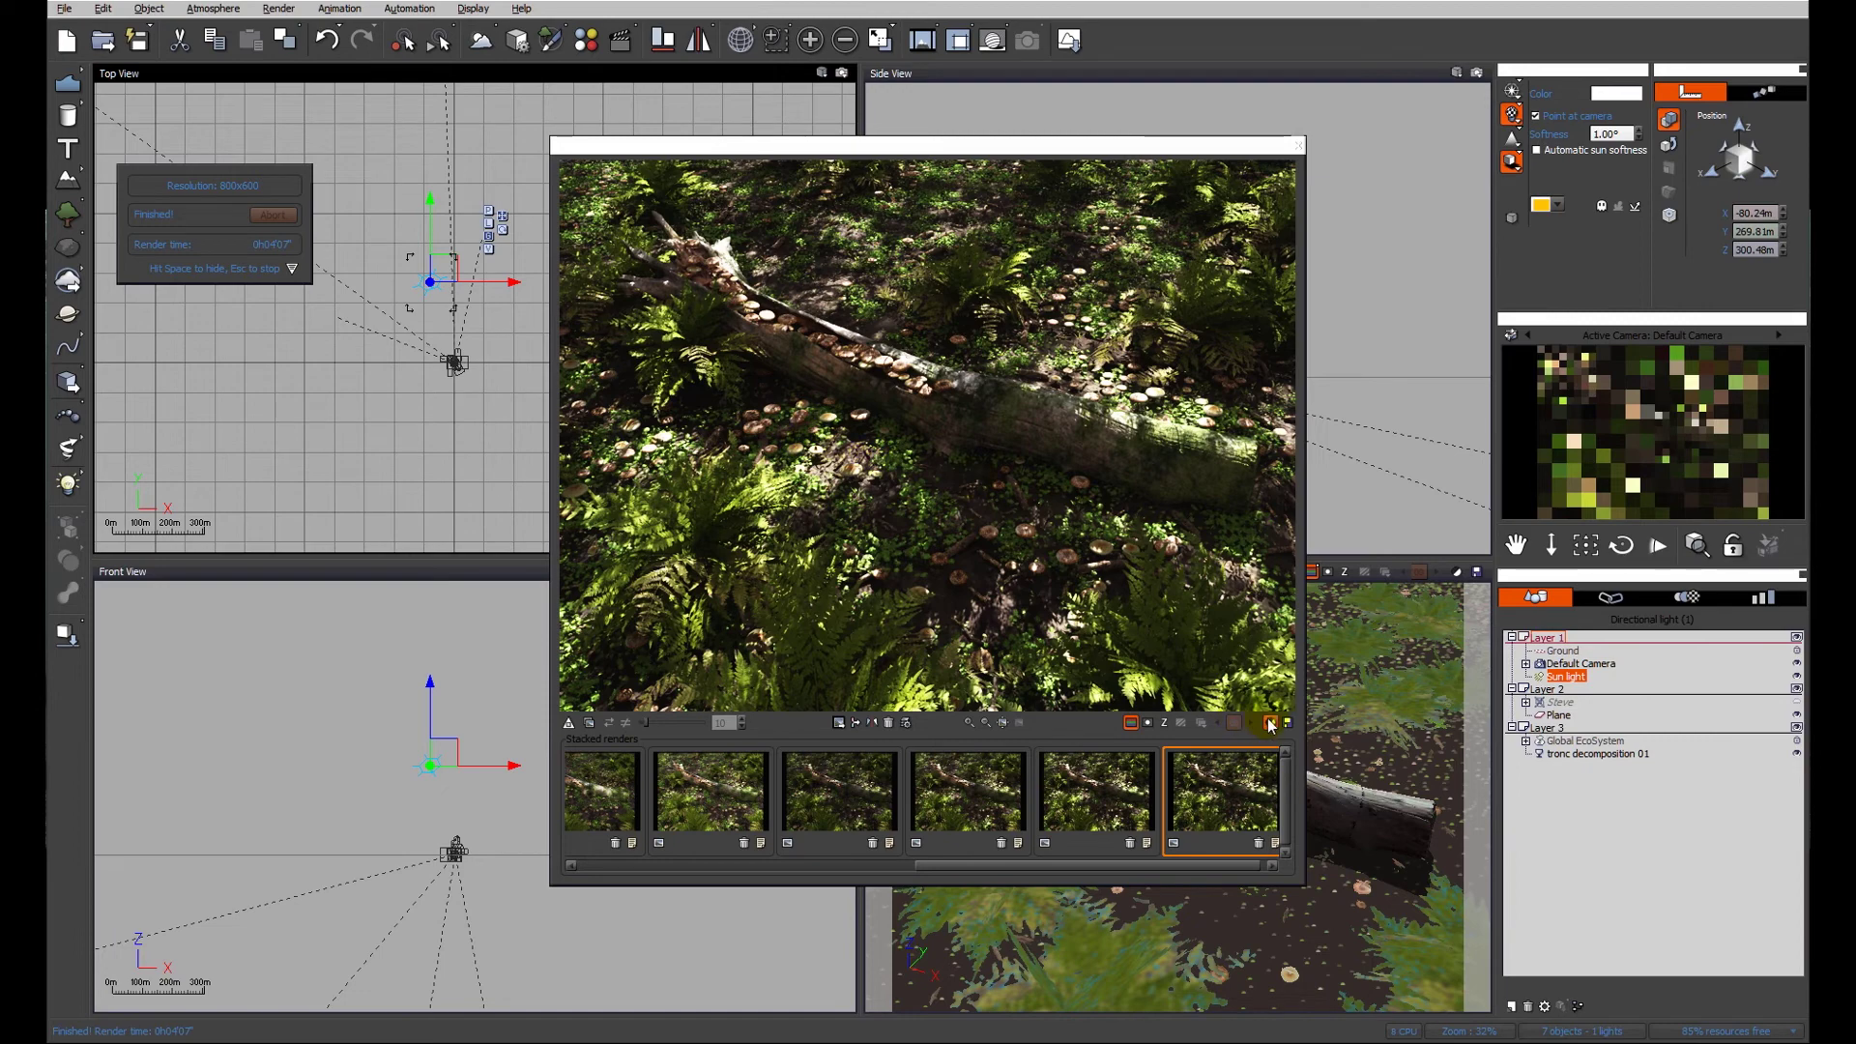
Enable Post processing and Color correction in the final render's film settings.
left_click(1271, 725)
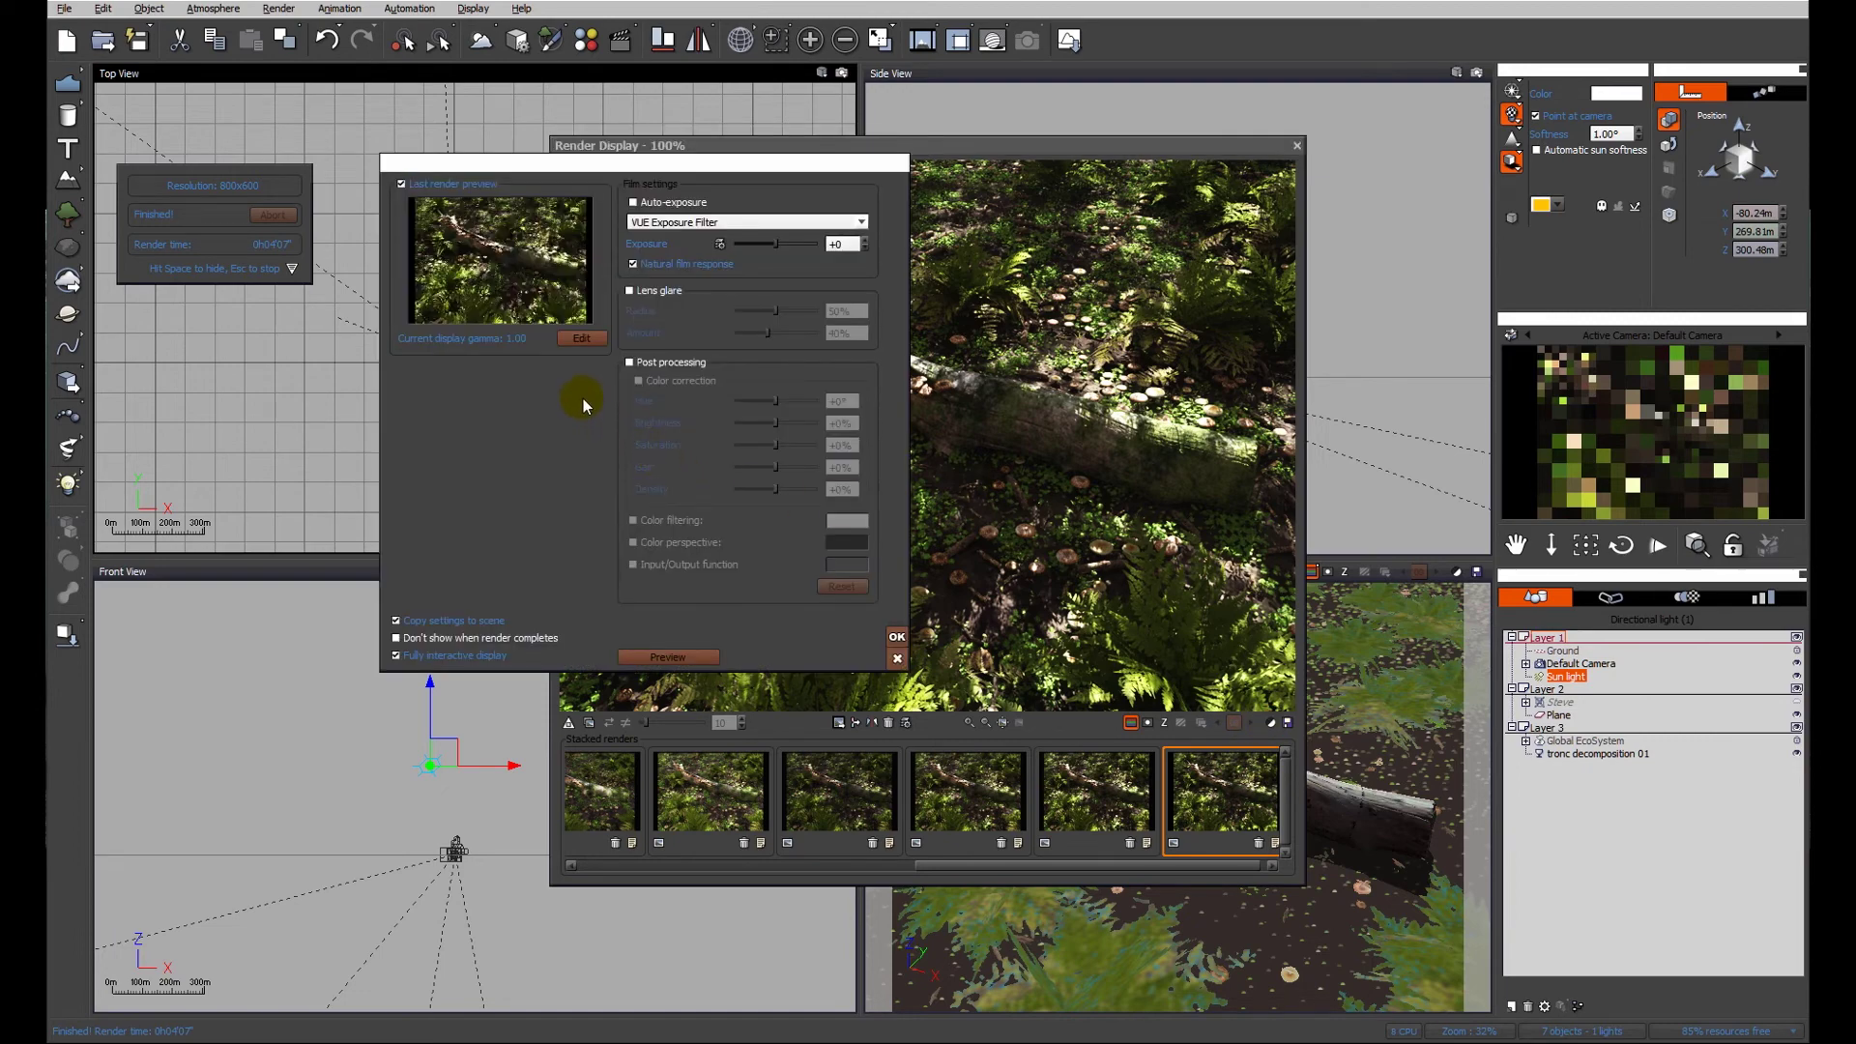
left_click(630, 363)
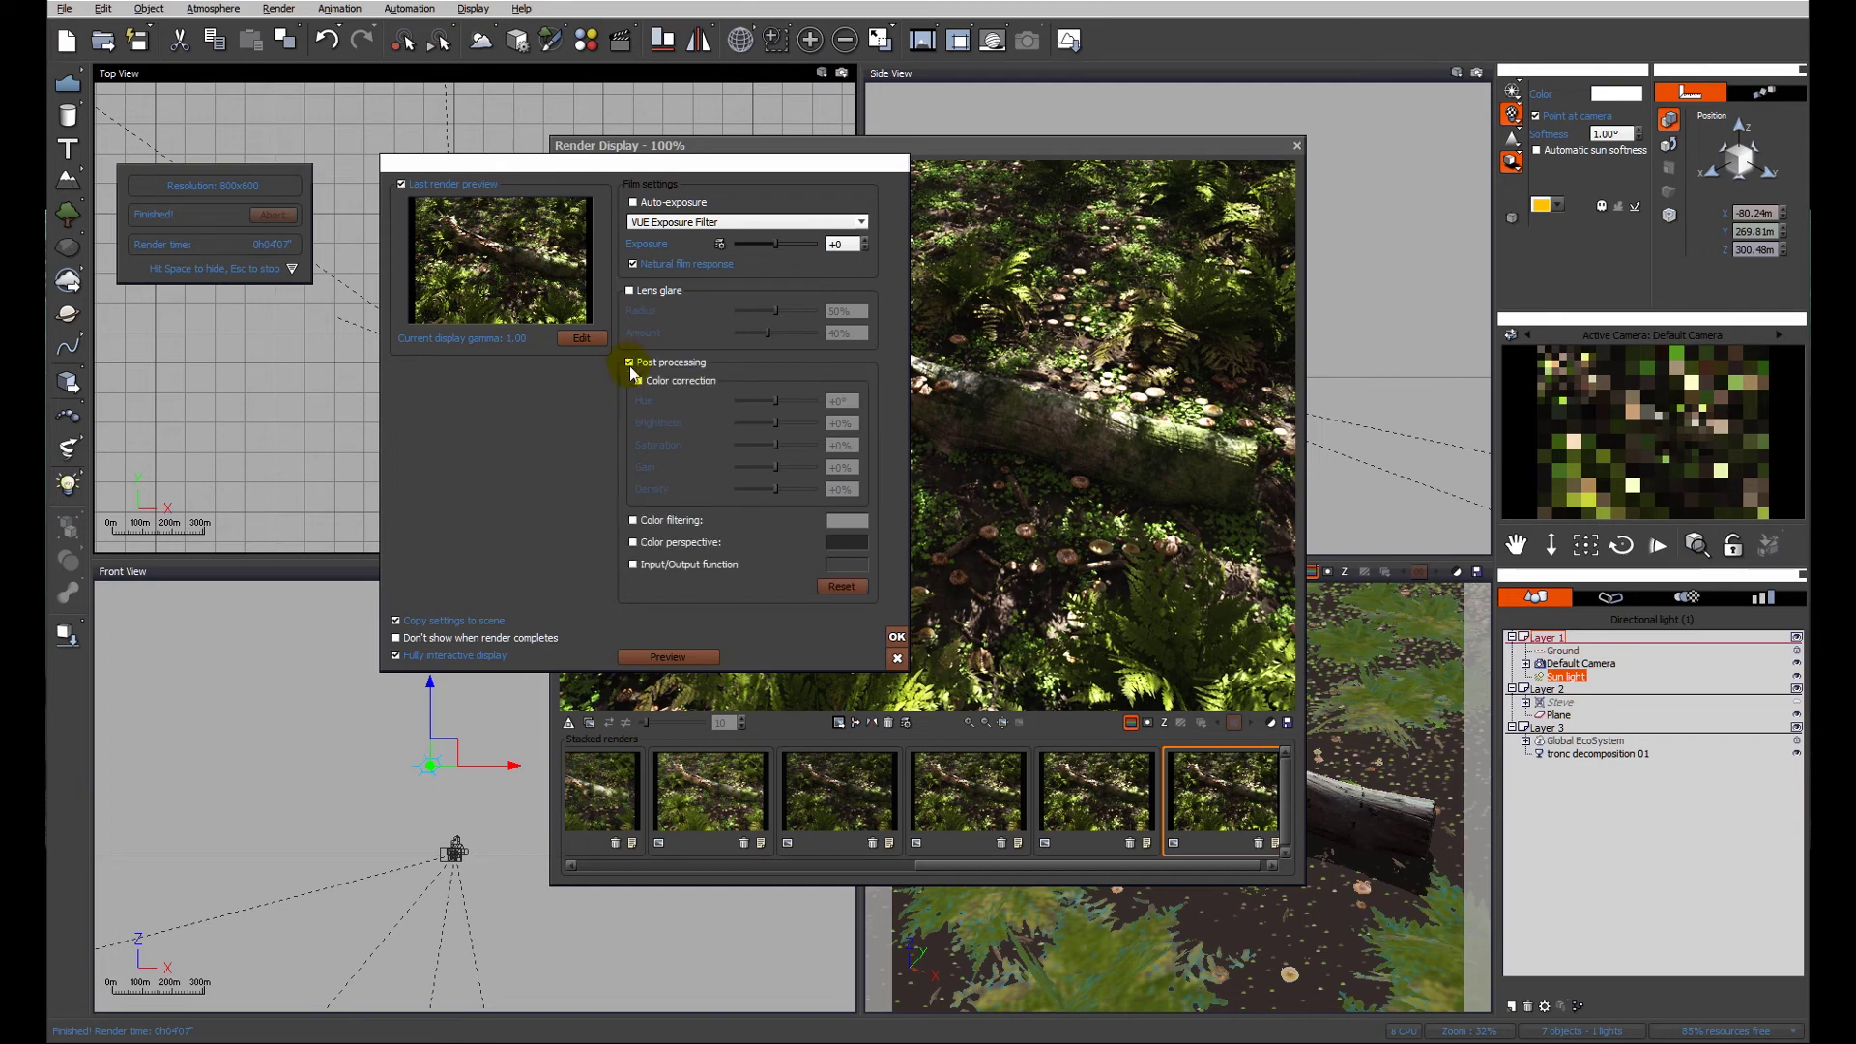
left_click(639, 380)
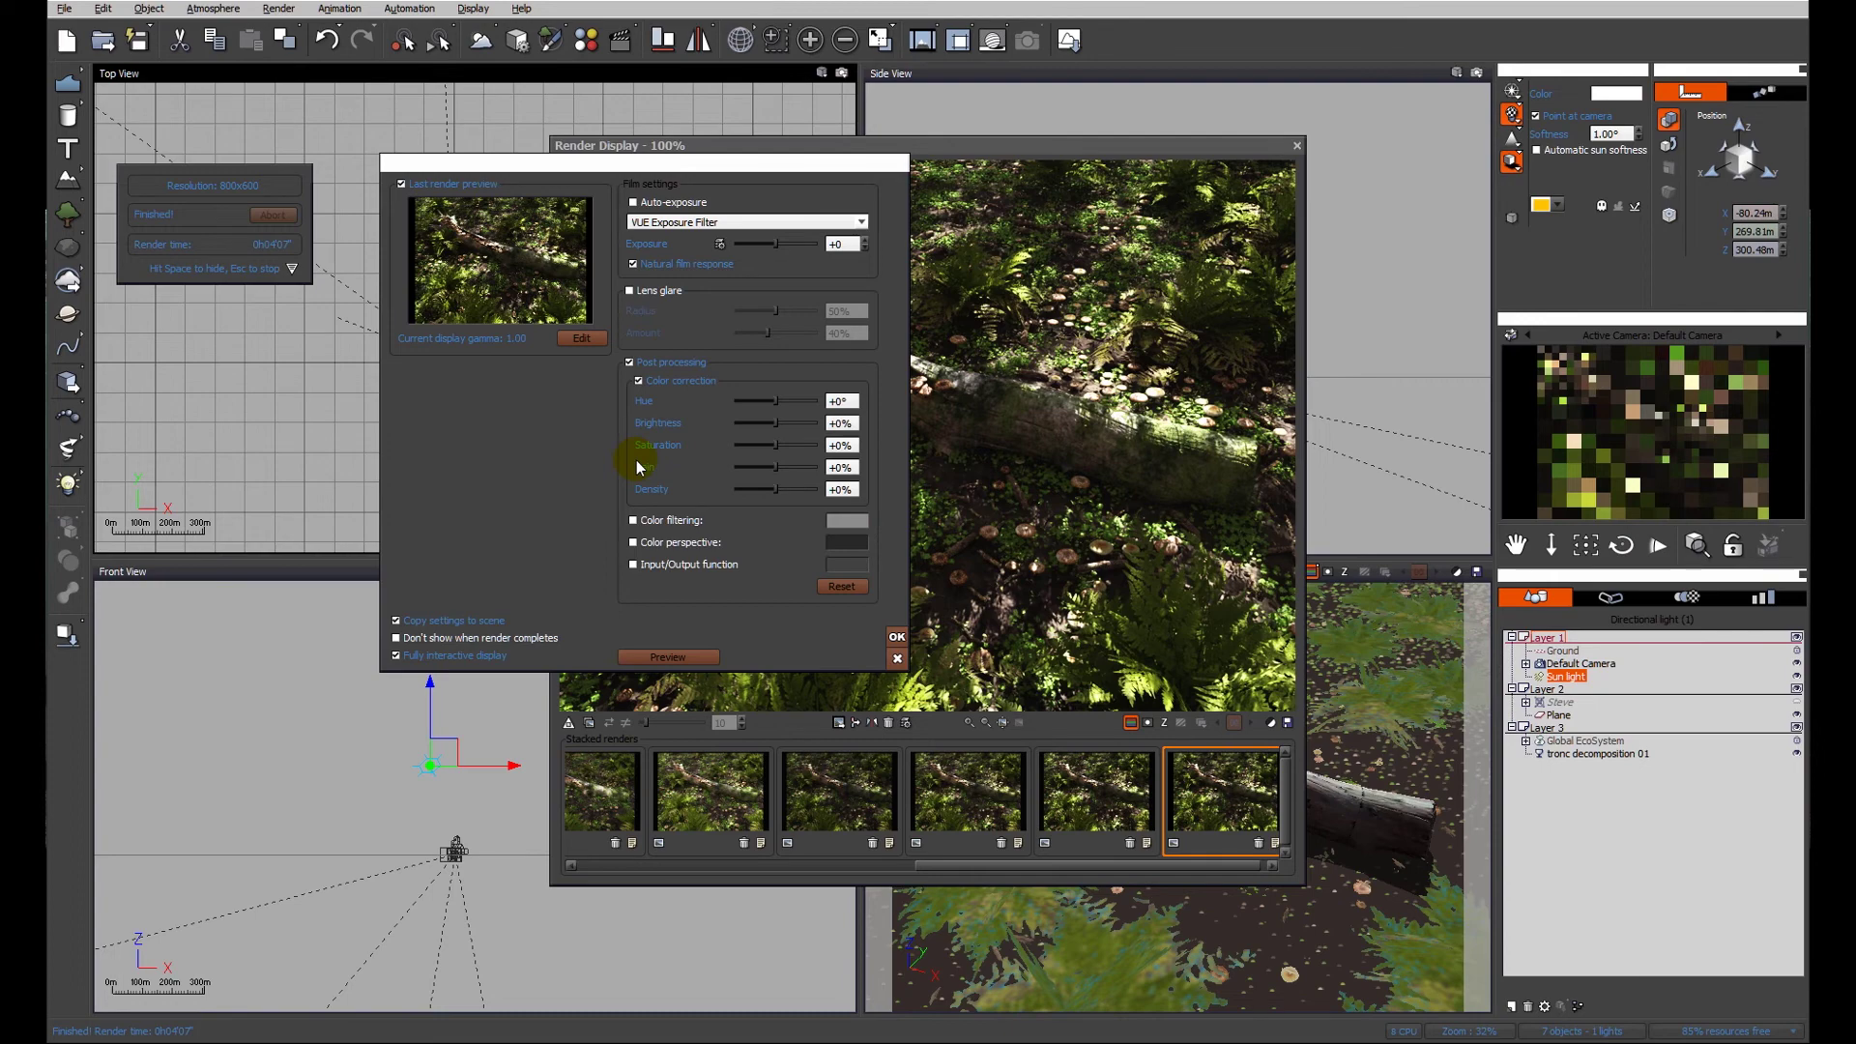
Adjust the colour-correction saturation to +1%, with brightness at +7%.
left_click_drag(771, 167, 1604, 126)
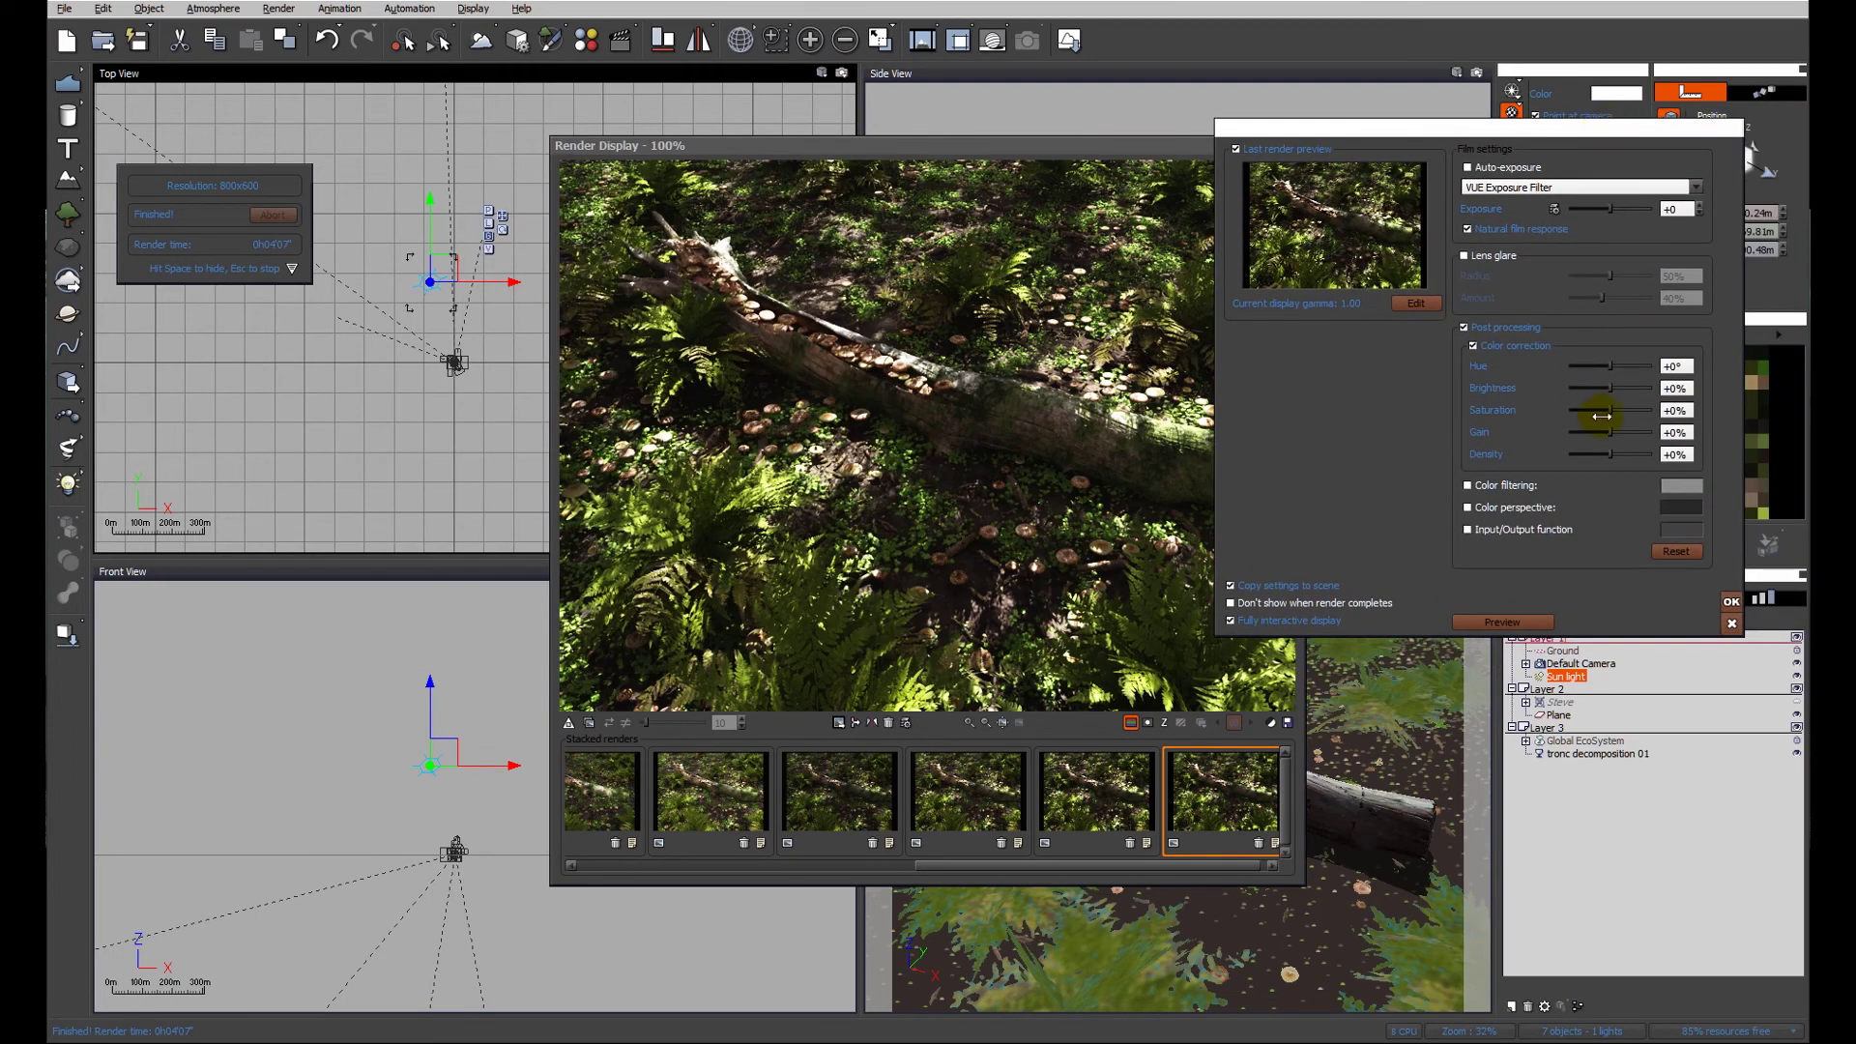
left_click_drag(1611, 410, 1572, 411)
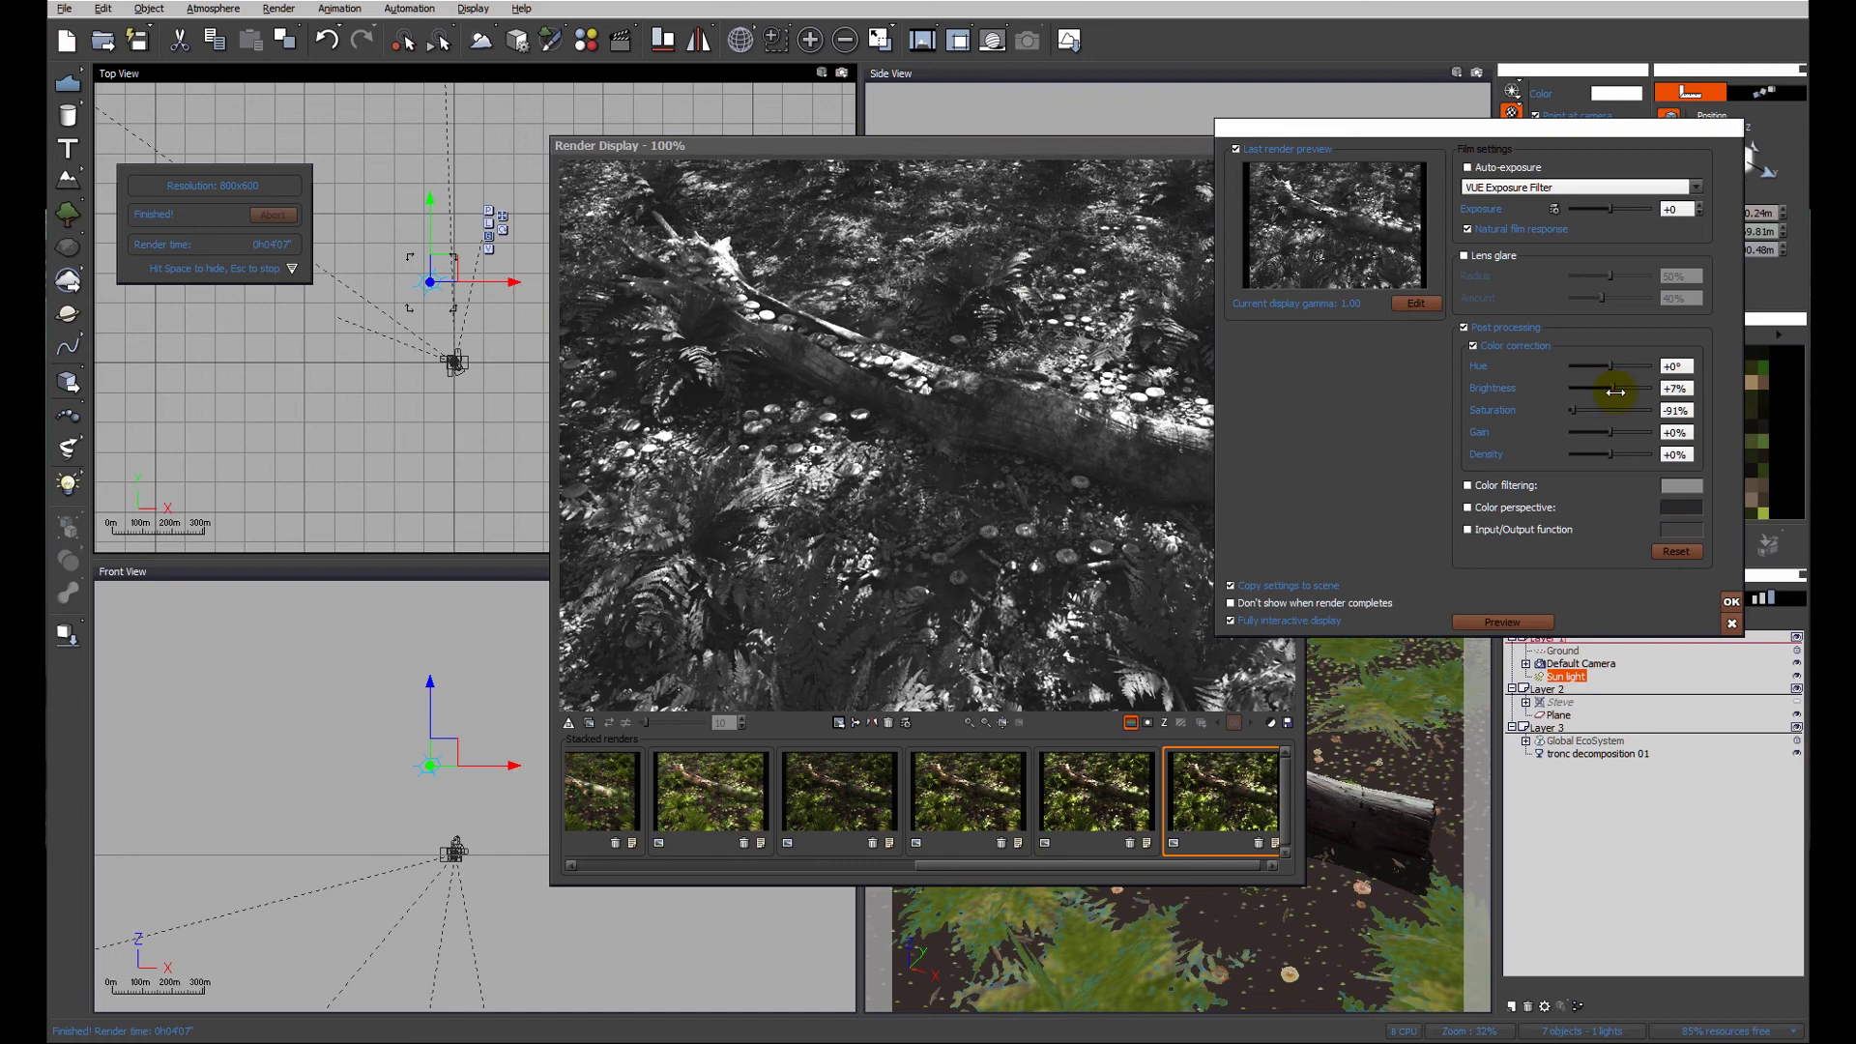
left_click_drag(1570, 415, 1607, 412)
left_click_drag(1608, 412, 1612, 412)
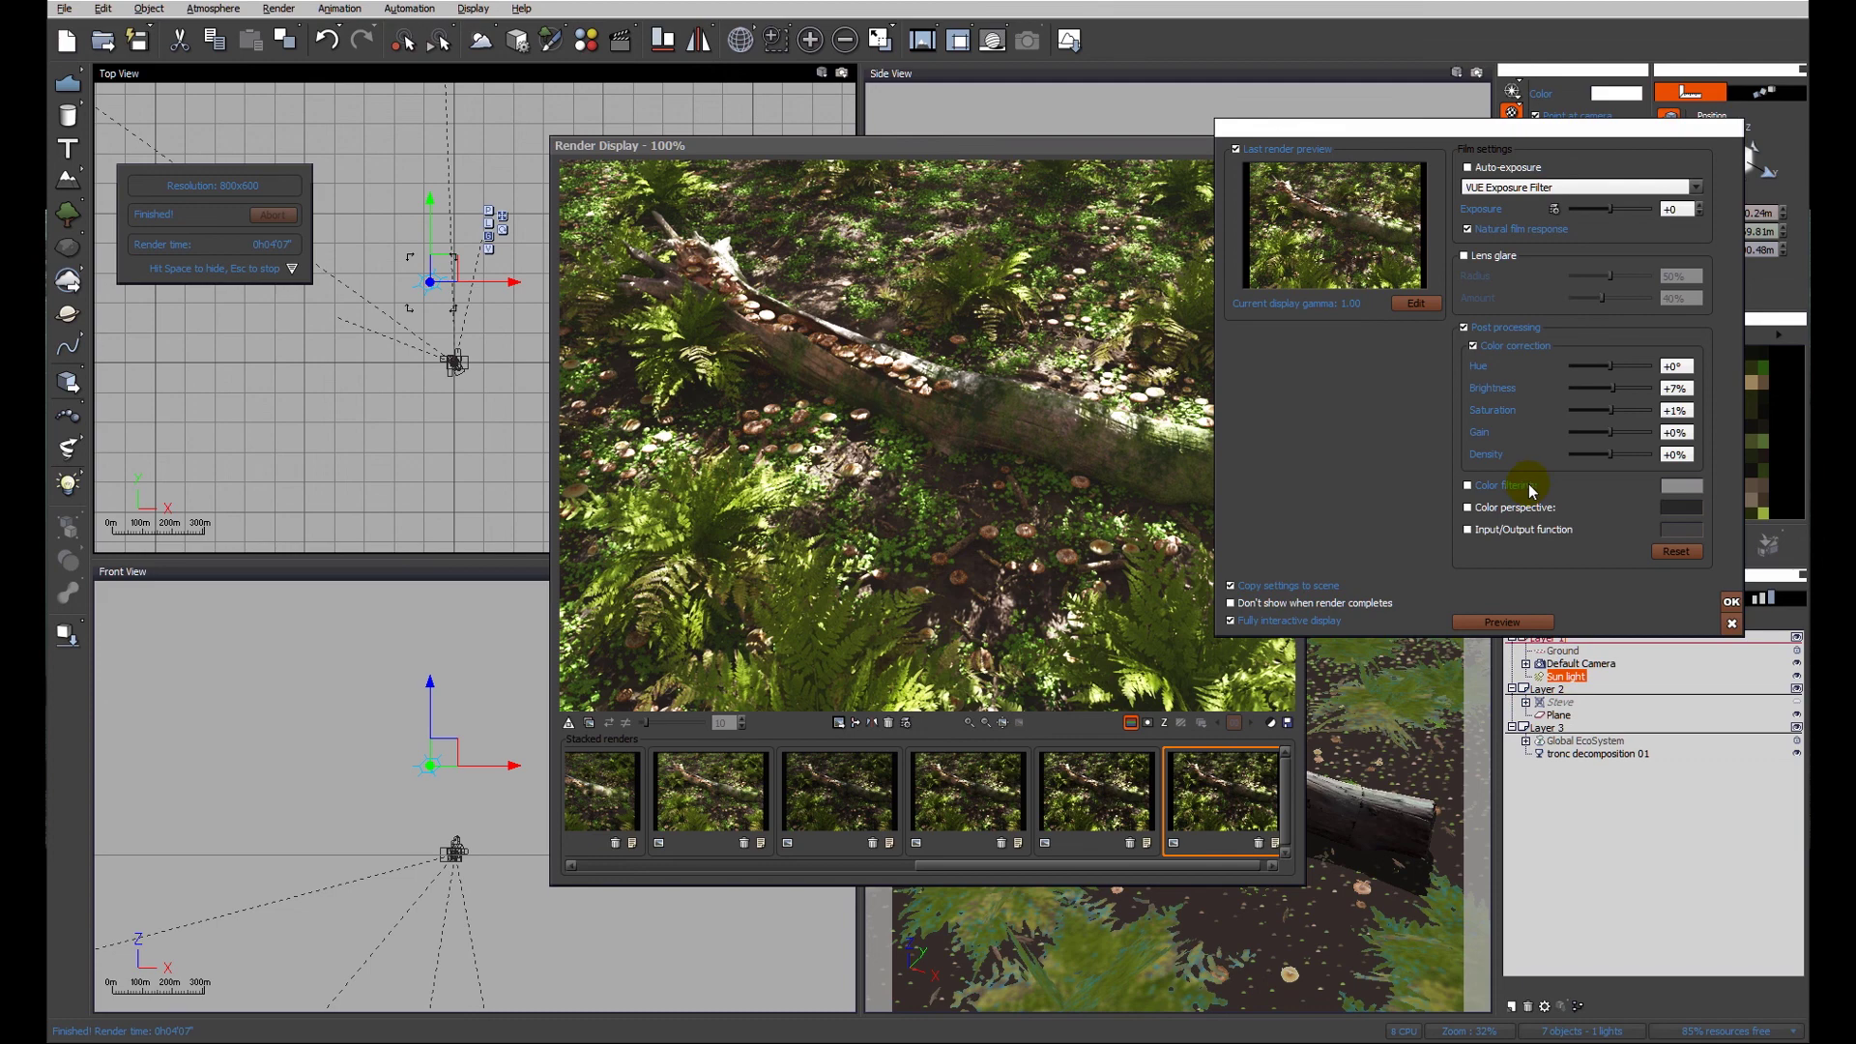
left_click_drag(1397, 130, 1196, 182)
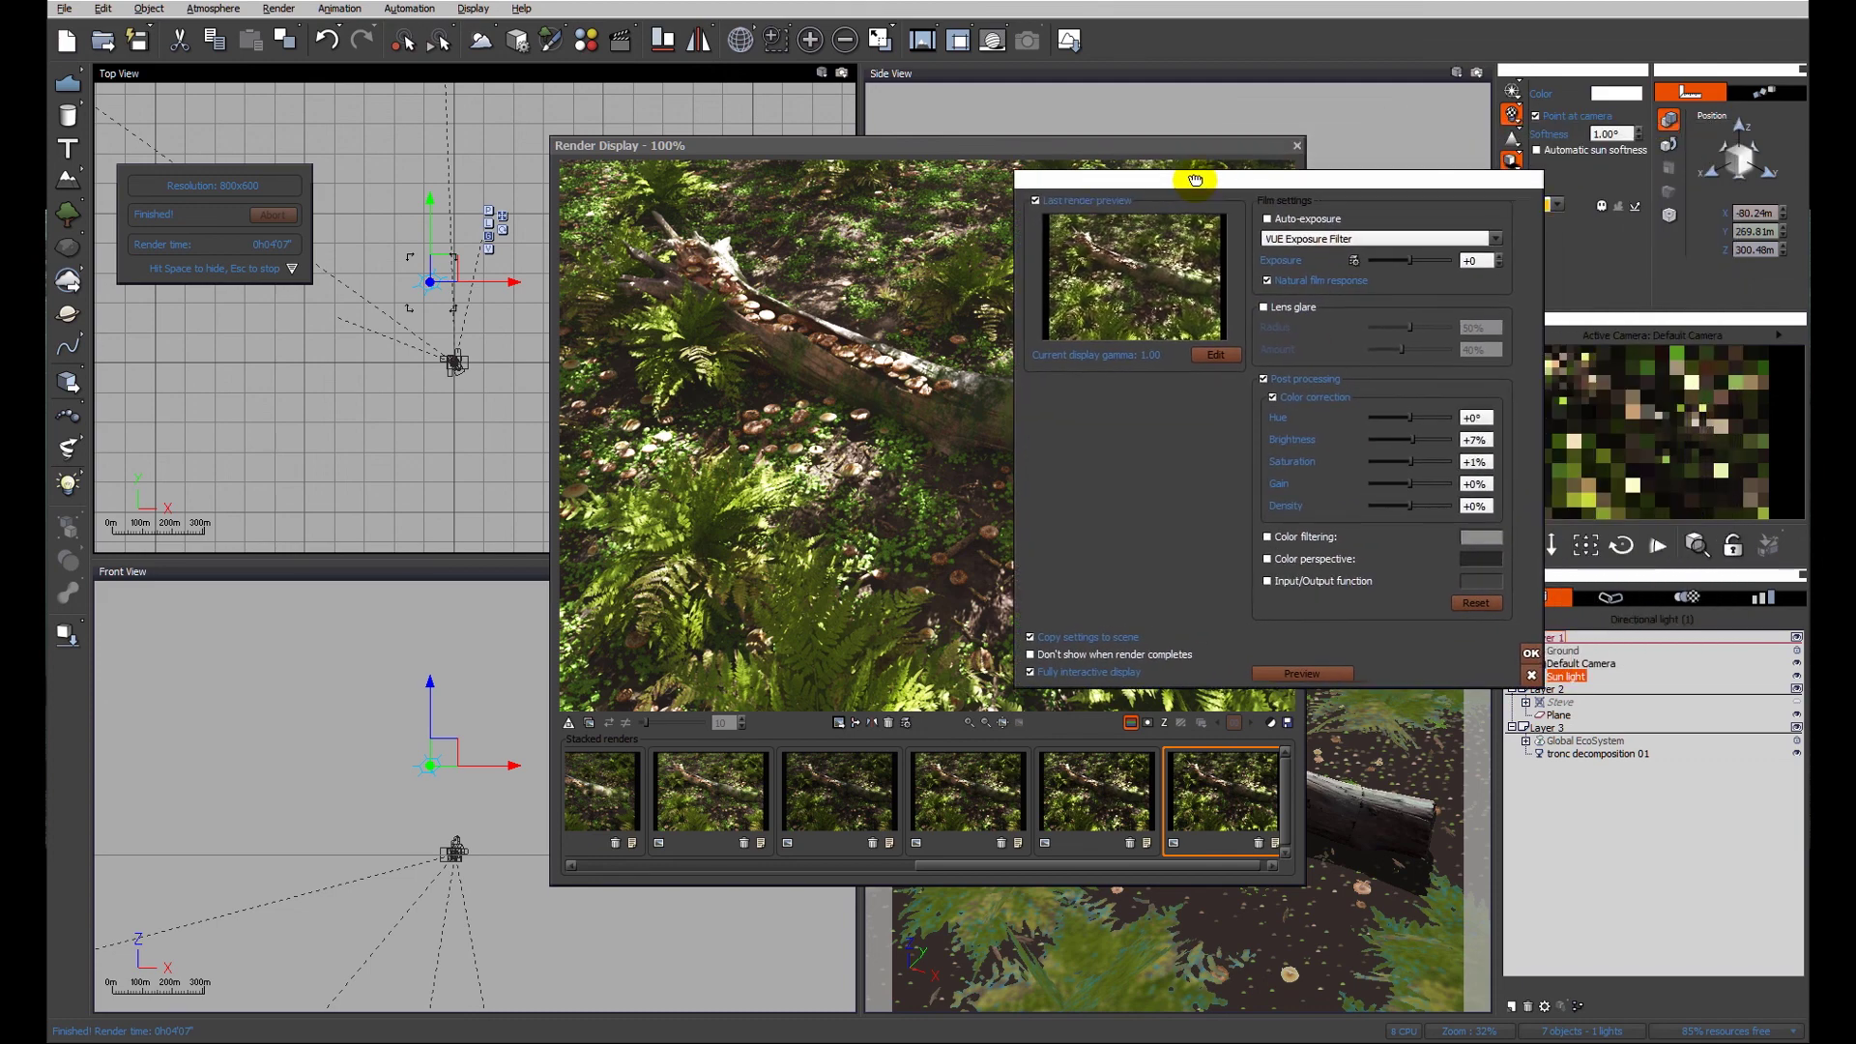